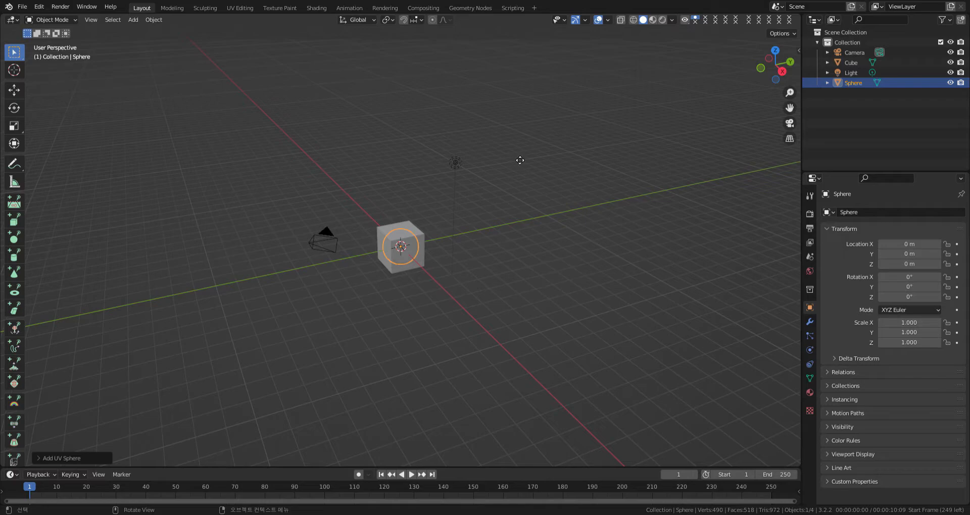
# Step: Move the sphere up the Z axis by about 1.66 m so it sits on top of the cube
pyautogui.click(520, 132)
pyautogui.press('g')
pyautogui.press('z')
pyautogui.click(451, 192)
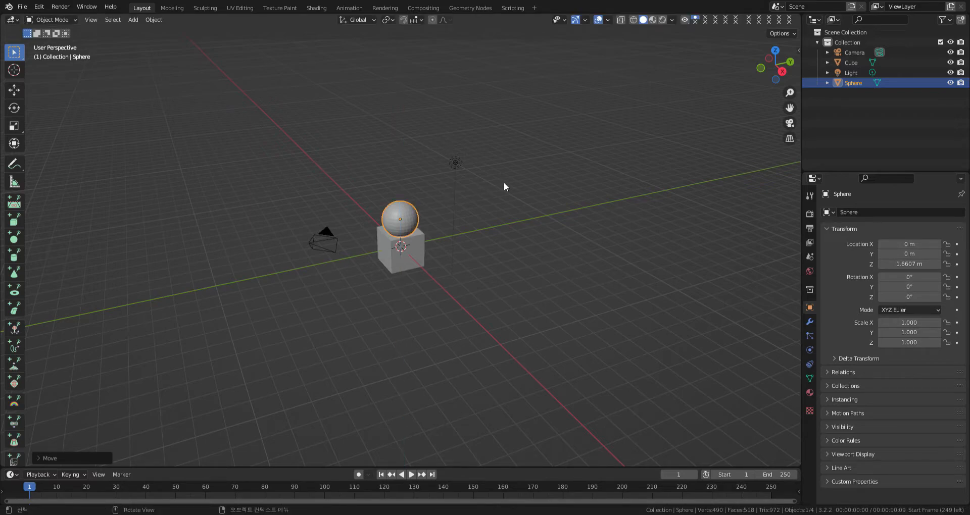
# Step: Add a second cube and raise it along Z to about 3.34 m, stacked on the sphere
pyautogui.hotkey('shift', 'a')
pyautogui.moveTo(504, 182)
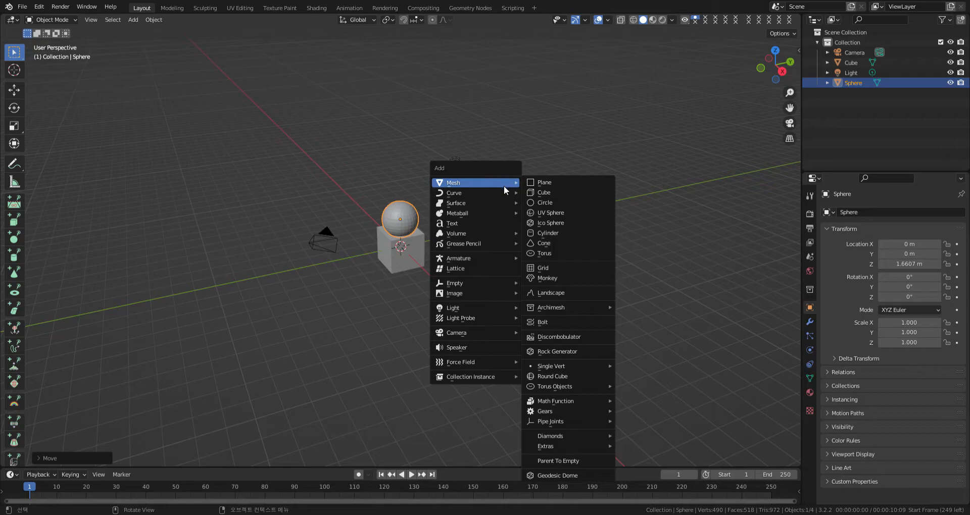
pyautogui.click(559, 193)
pyautogui.press('g')
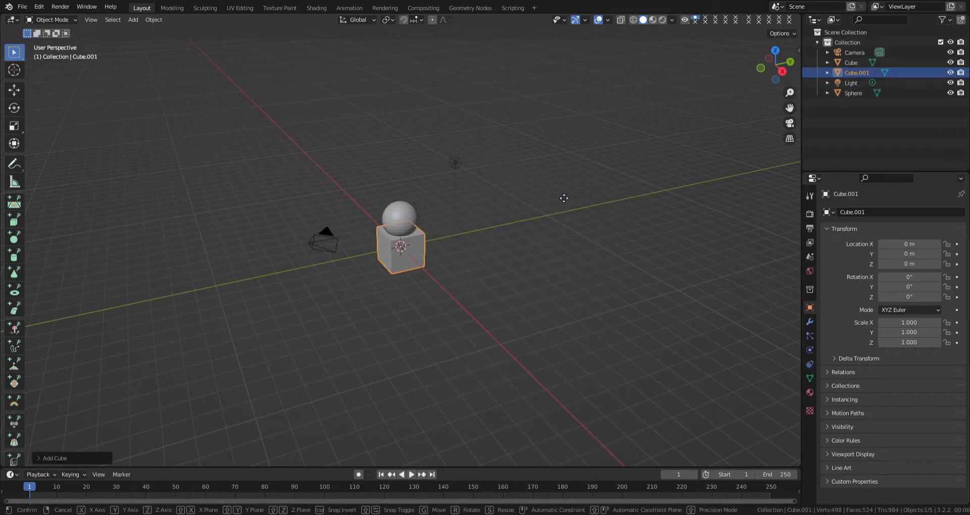
pyautogui.press('z')
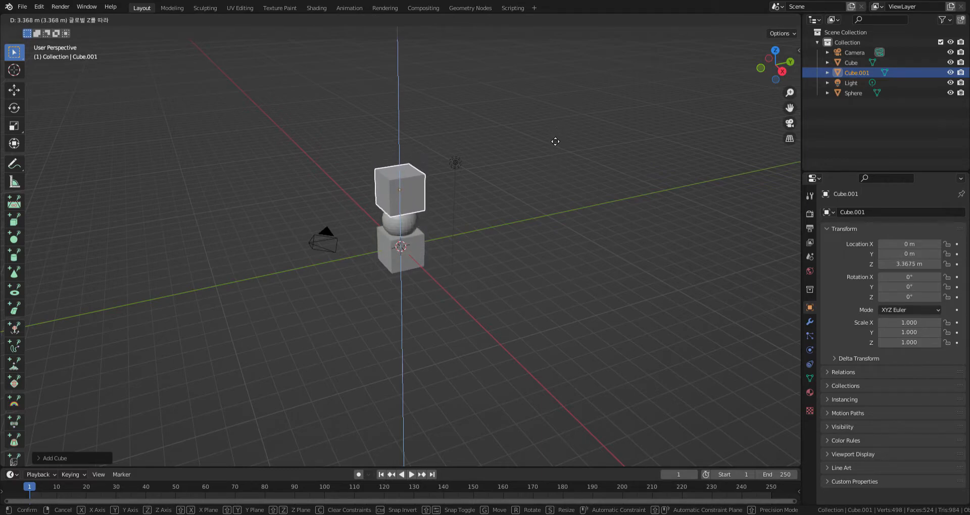
pyautogui.click(556, 145)
pyautogui.keyDown('alt'); pyautogui.moveTo(575, 203); pyautogui.dragTo(576, 225, button='middle'); pyautogui.keyUp('alt')
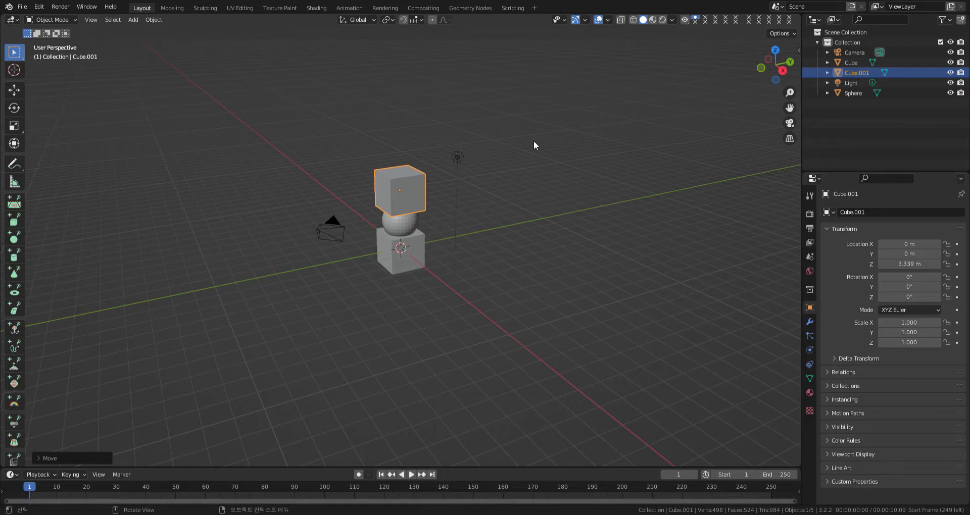
# Step: Add a cone and raise it along Z to about 5.27 m, on top of the upper cube
pyautogui.click(533, 145)
pyautogui.hotkey('shift', 'a')
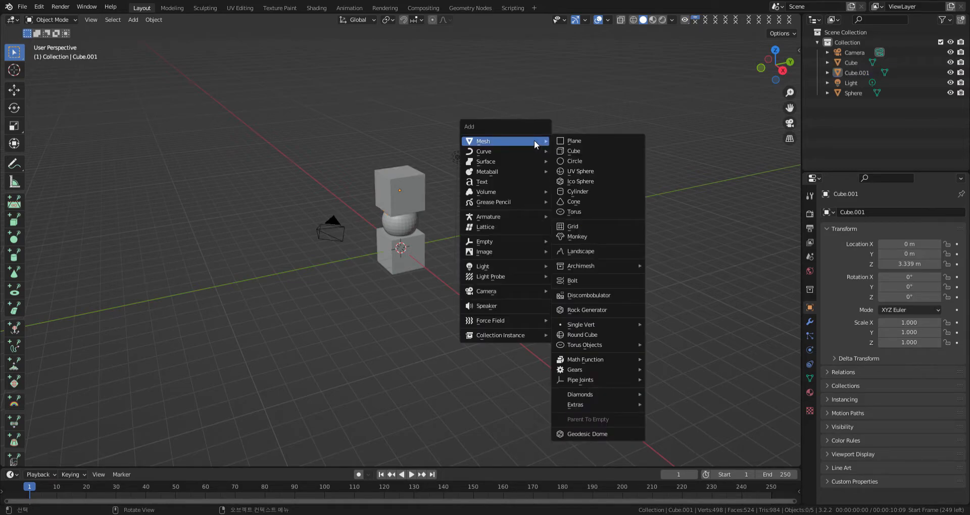
pyautogui.click(579, 202)
pyautogui.press('g')
pyautogui.press('z')
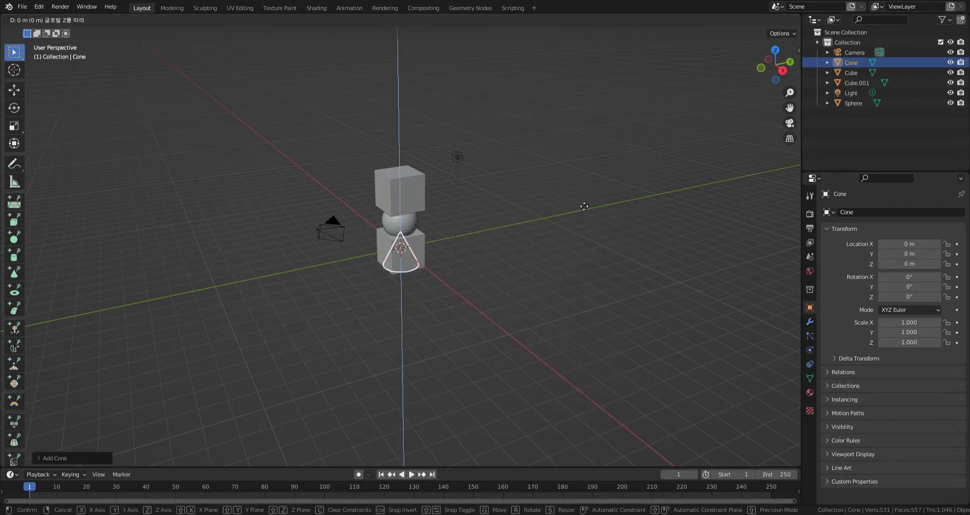
pyautogui.click(557, 110)
pyautogui.moveTo(550, 182); pyautogui.dragTo(539, 133, button='middle')
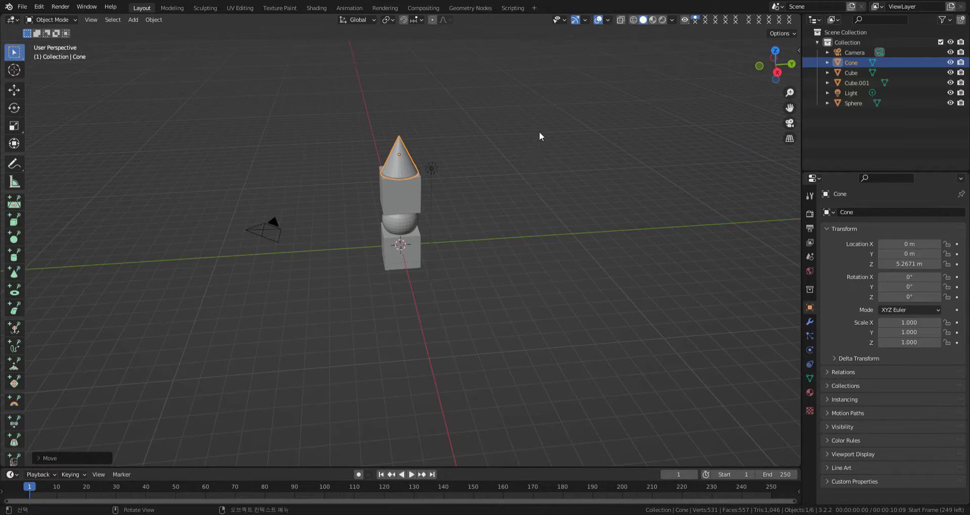
pyautogui.moveTo(559, 181); pyautogui.dragTo(582, 172, button='middle')
# Step: Display the scene in Material Preview shading and set the bottom cube's base color to pink
pyautogui.click(652, 20)
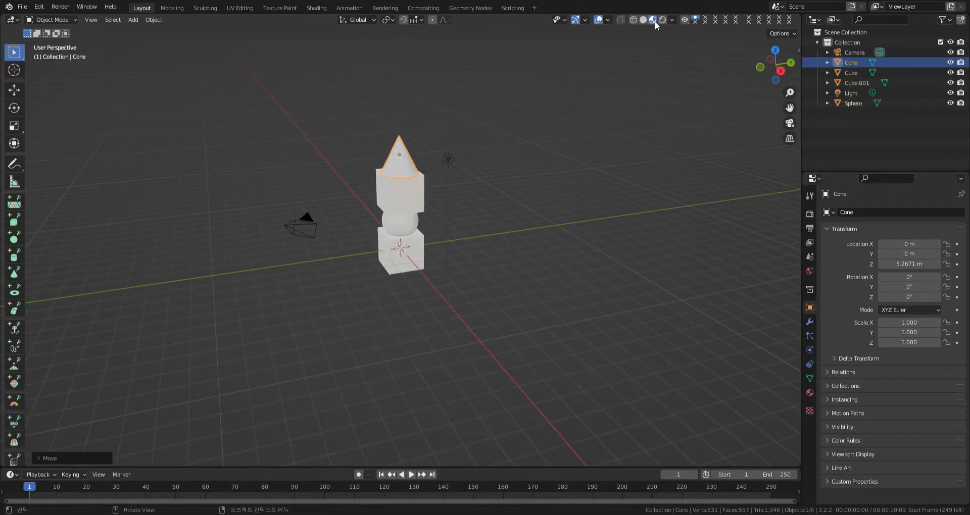
pyautogui.click(410, 260)
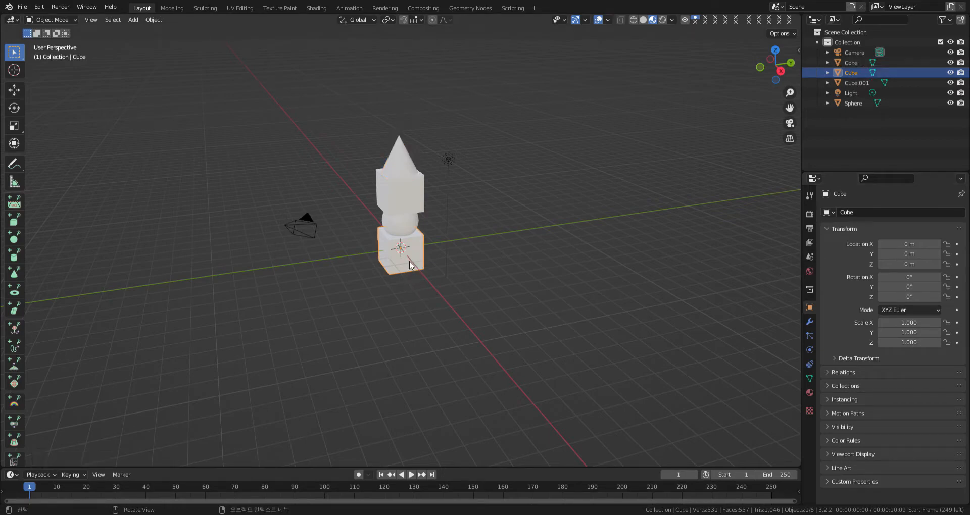
pyautogui.click(810, 392)
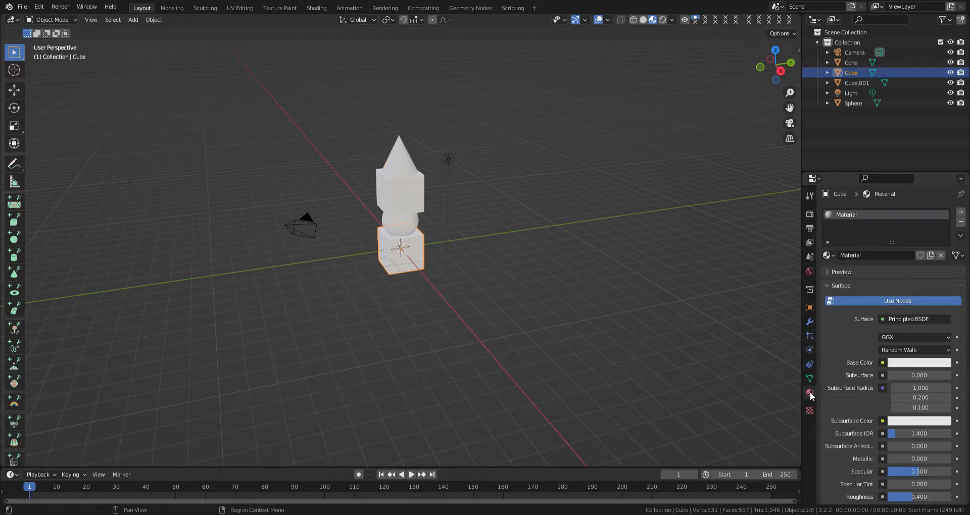
pyautogui.click(902, 364)
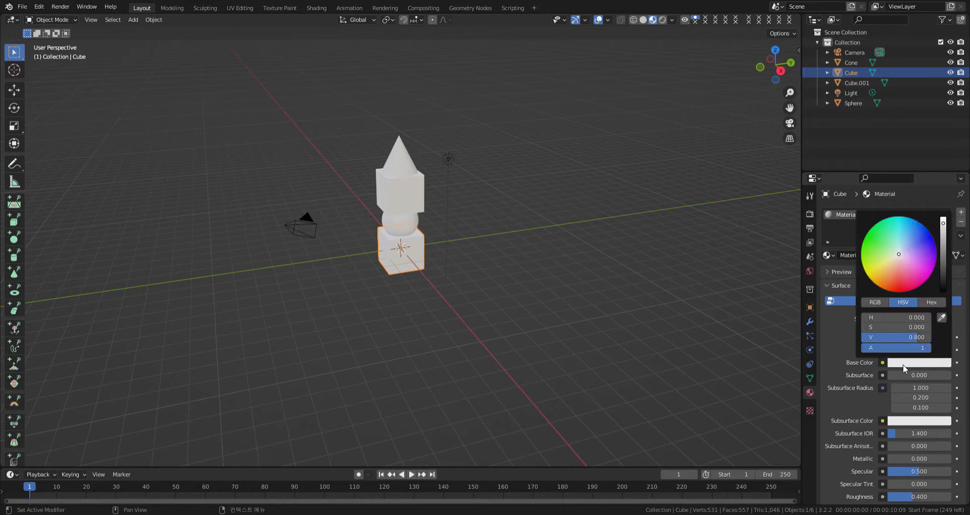
pyautogui.click(918, 281)
pyautogui.click(917, 277)
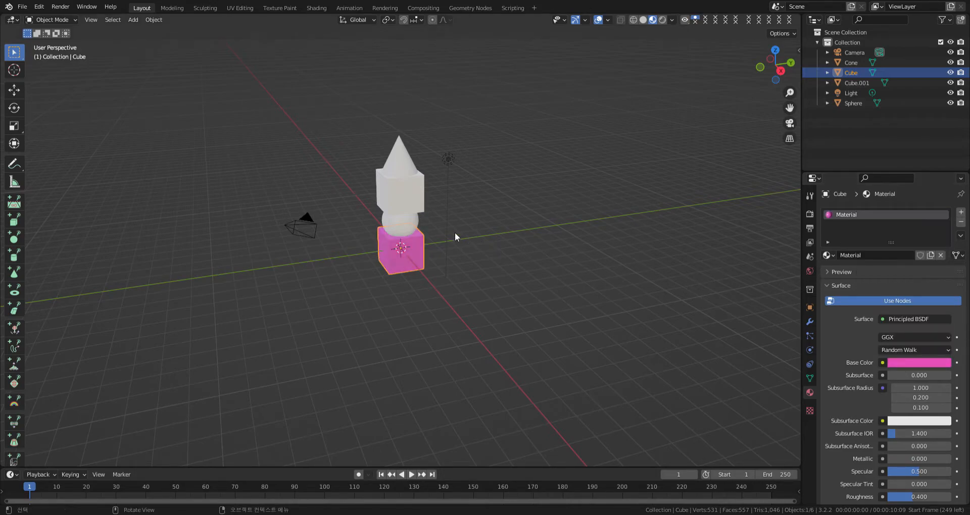
# Step: Give the sphere a new material with a green base color, about hue 0.298 and saturation 0.948
pyautogui.click(407, 225)
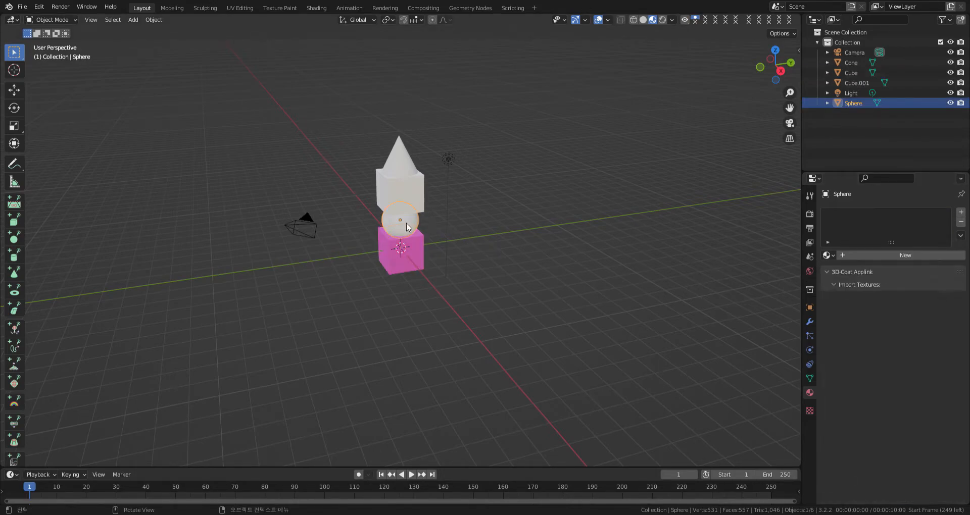
pyautogui.click(877, 256)
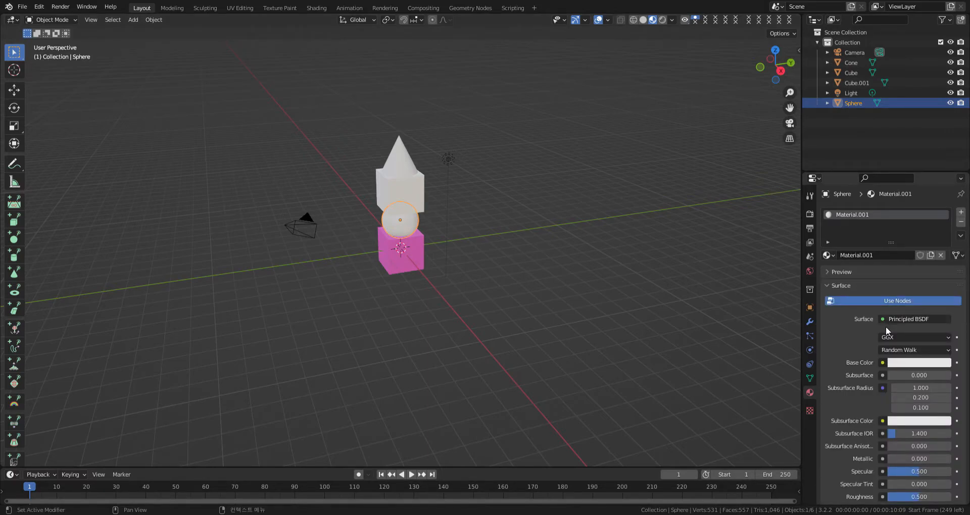
pyautogui.click(905, 364)
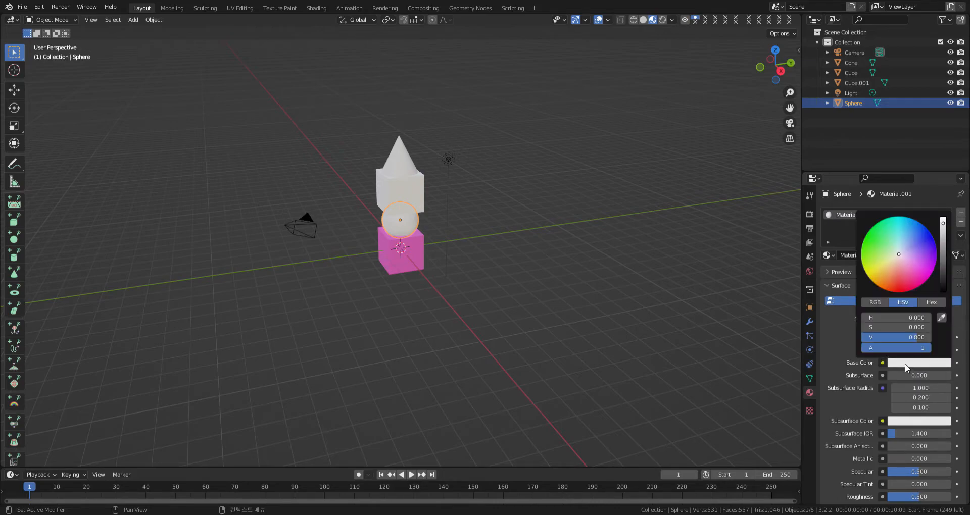
pyautogui.click(873, 254)
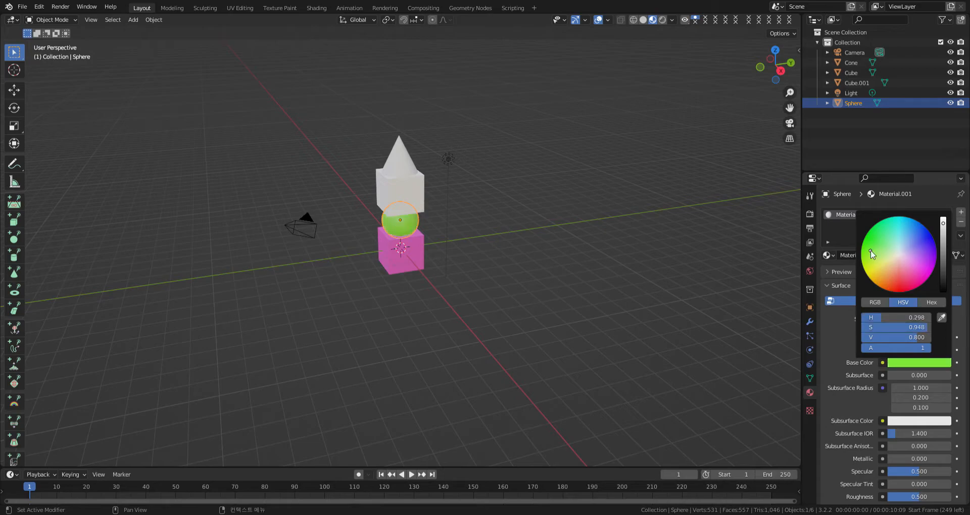
# Step: Give the upper cube a new material with a blue base color, about hue 0.665 and saturation 0.903
pyautogui.click(405, 191)
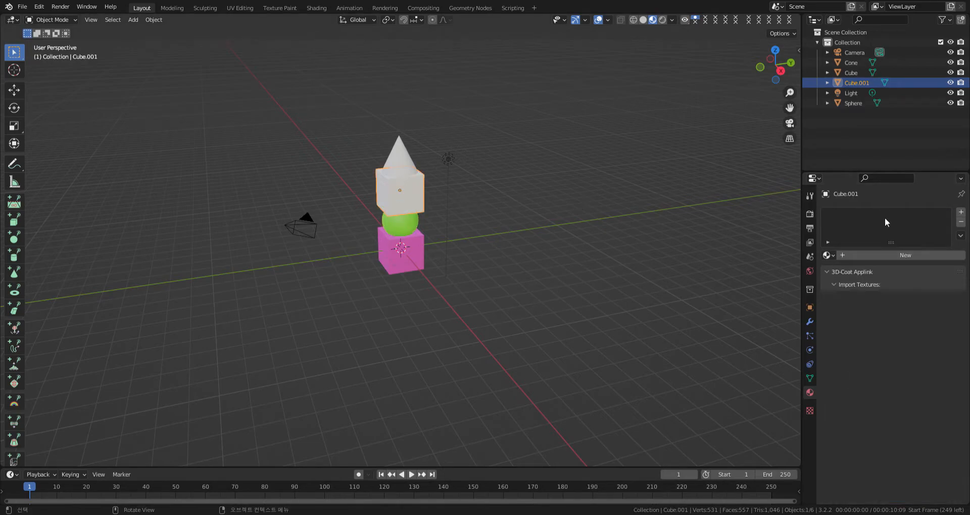
pyautogui.click(865, 257)
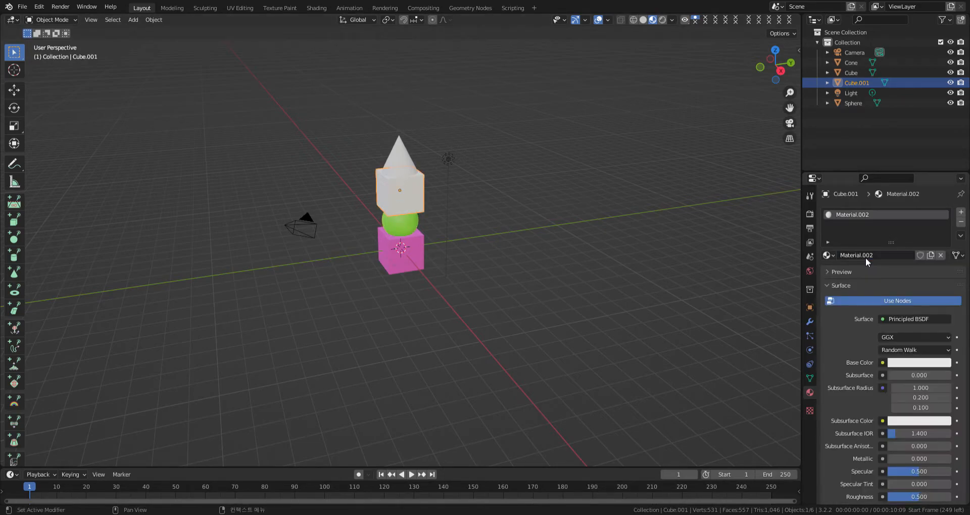
pyautogui.click(899, 364)
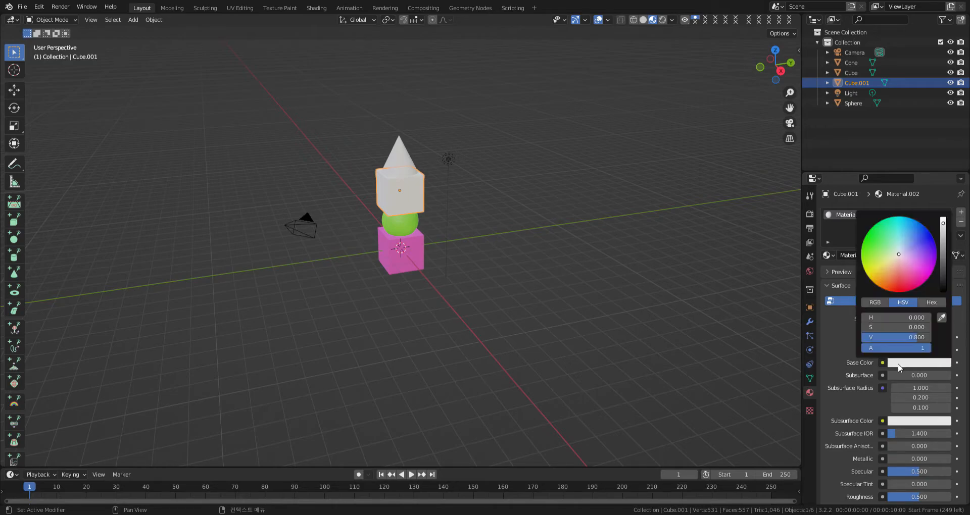
pyautogui.click(917, 241)
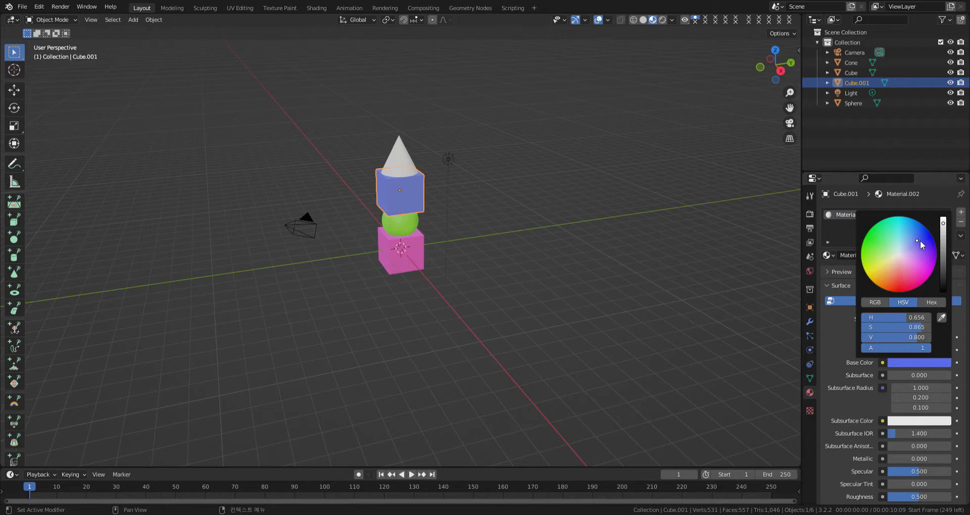
pyautogui.click(920, 241)
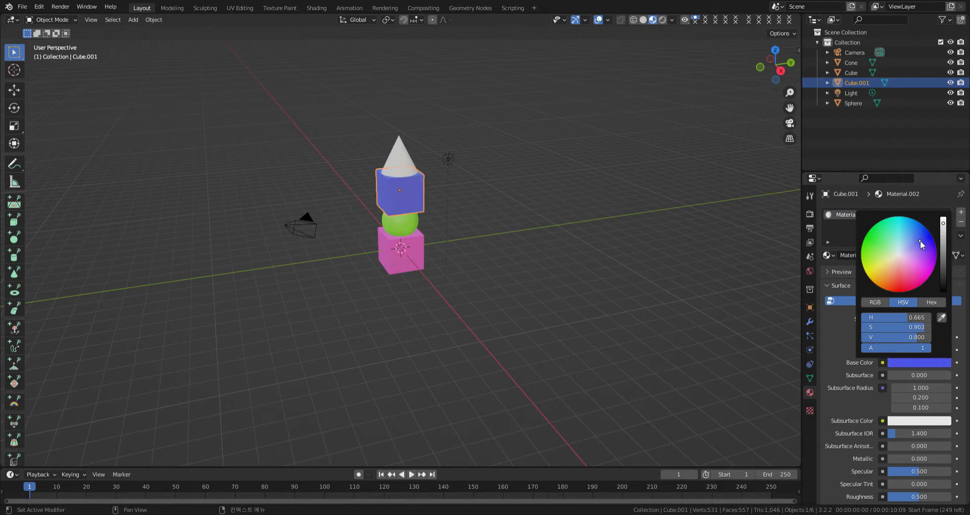
# Step: Give the cone a new material with a yellow base color, about hue 0.178 and saturation 0.935
pyautogui.click(400, 159)
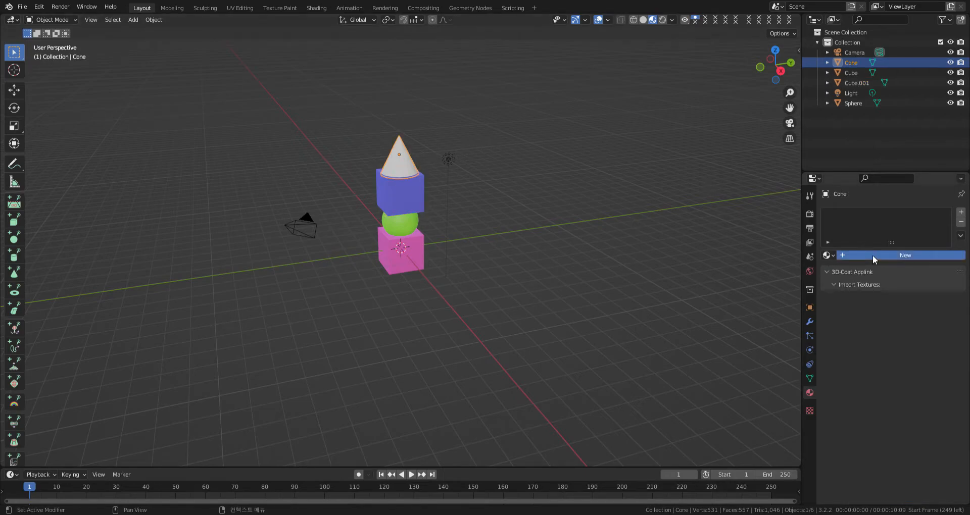
pyautogui.click(872, 256)
pyautogui.click(904, 364)
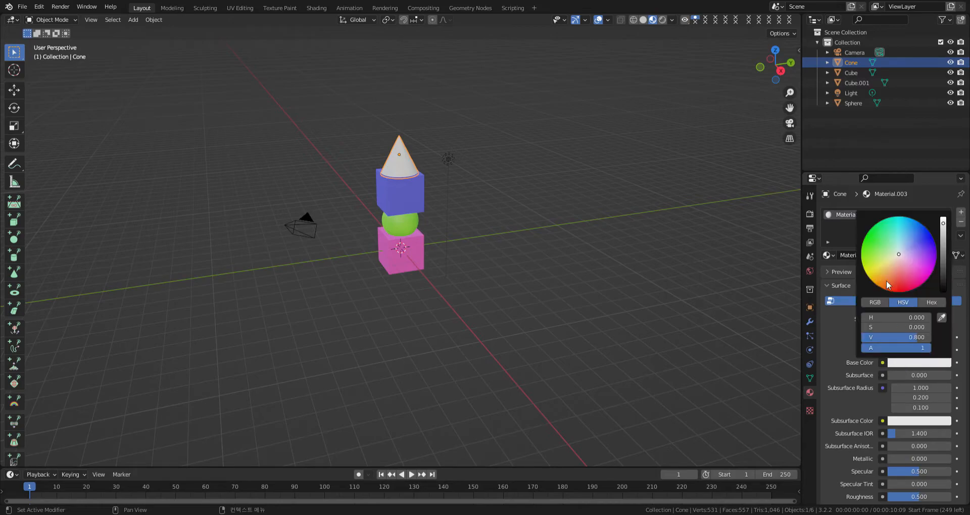
pyautogui.click(874, 267)
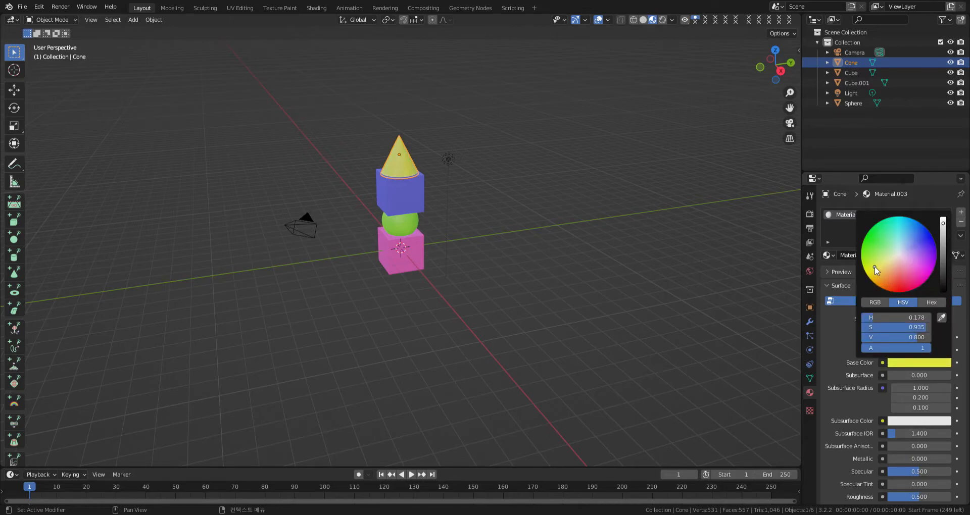
pyautogui.click(484, 229)
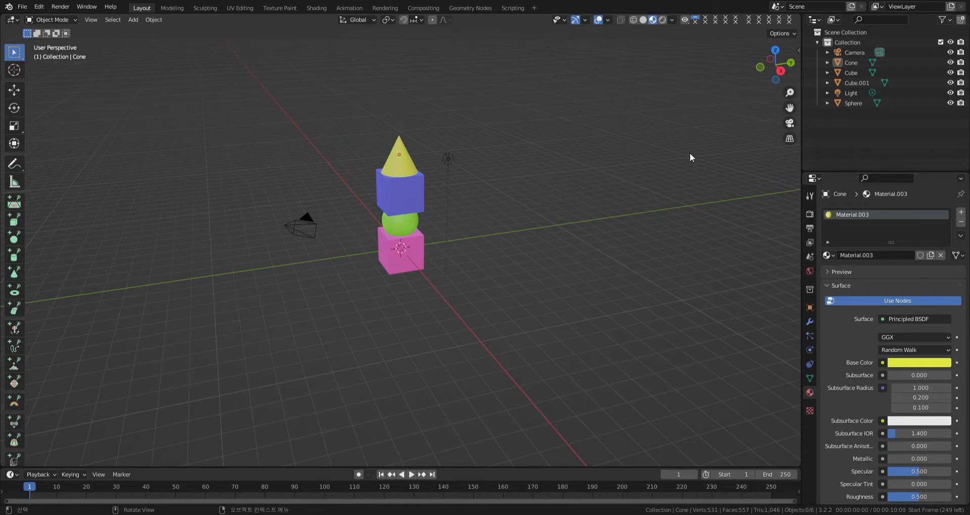
# Step: Create a new collection and move the cone, both cubes and the sphere into it
pyautogui.click(961, 20)
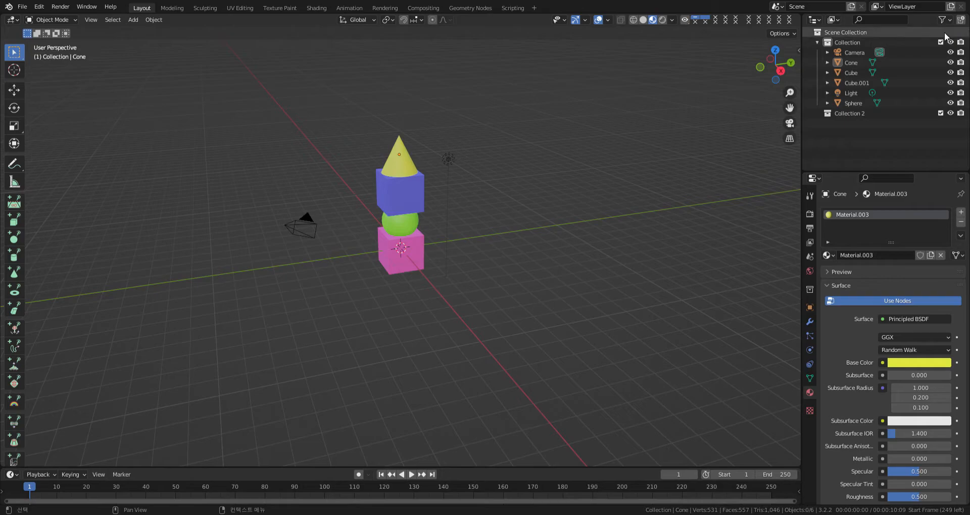
pyautogui.moveTo(427, 123); pyautogui.dragTo(384, 293)
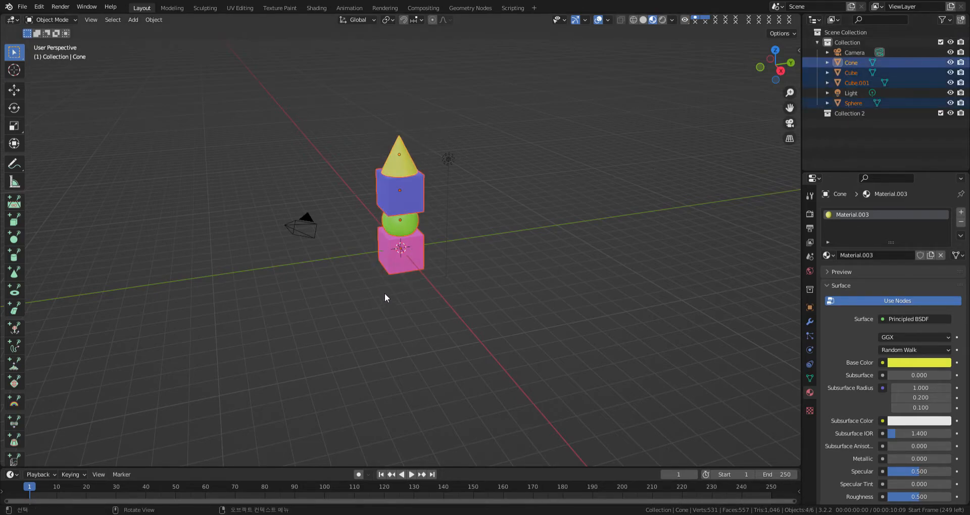
pyautogui.moveTo(836, 81); pyautogui.dragTo(841, 115)
# Step: Make Collection 2 active and add a single-bone armature to it
pyautogui.click(850, 73)
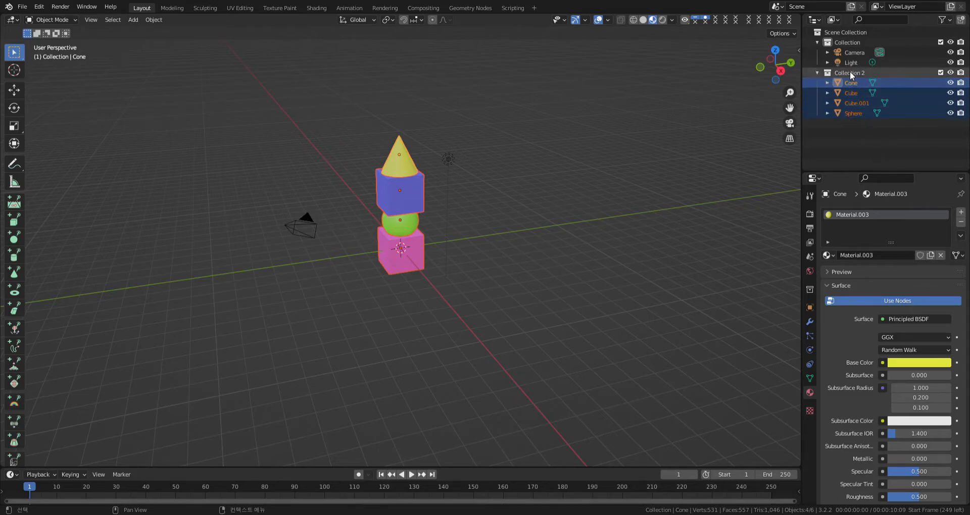
pyautogui.press('shift')
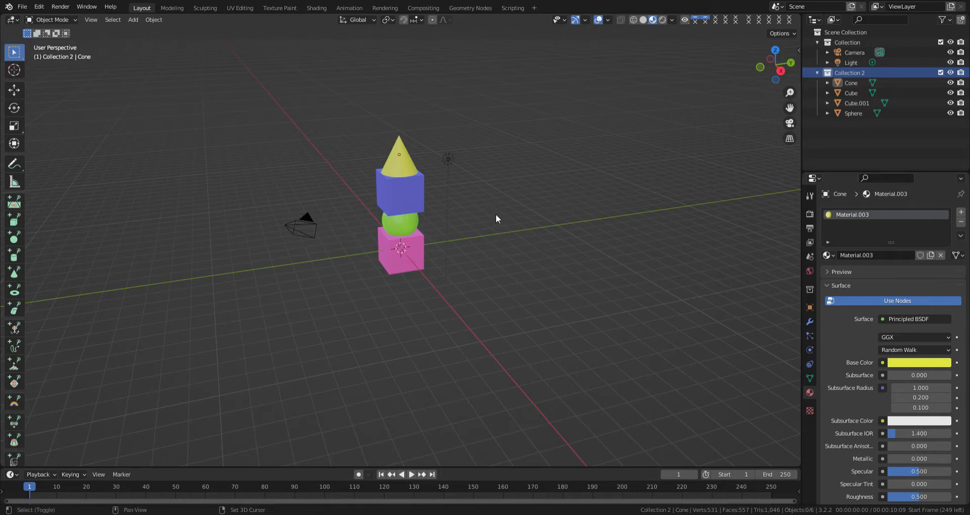
pyautogui.hotkey('shift', 'a')
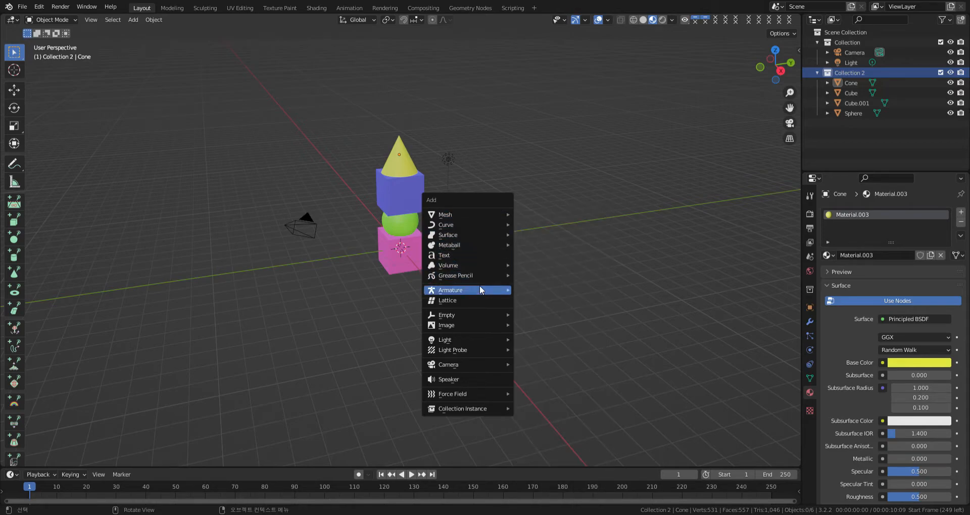
pyautogui.moveTo(480, 291)
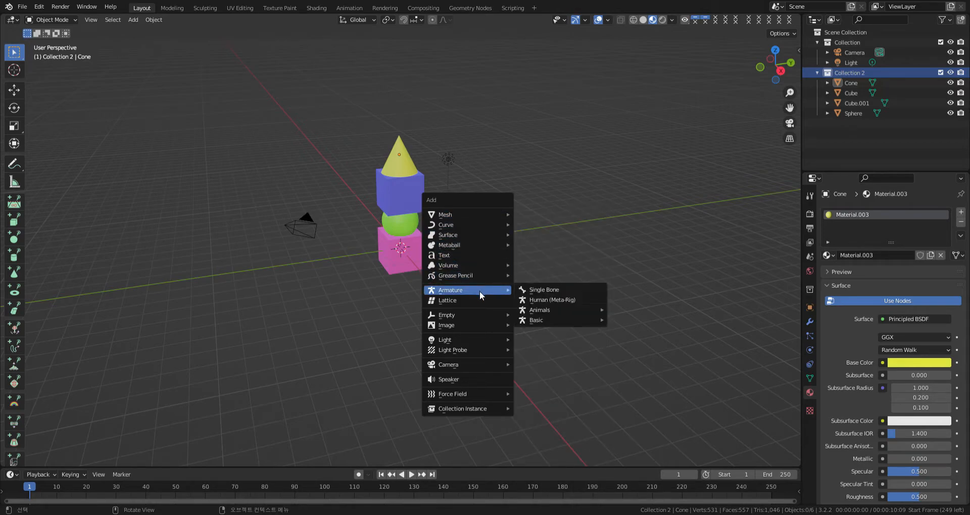
pyautogui.click(547, 289)
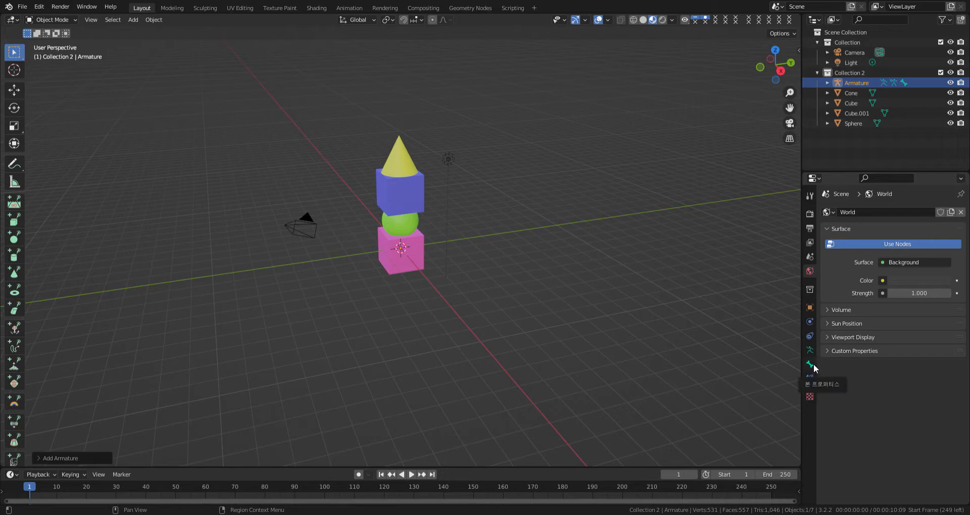
pyautogui.click(828, 337)
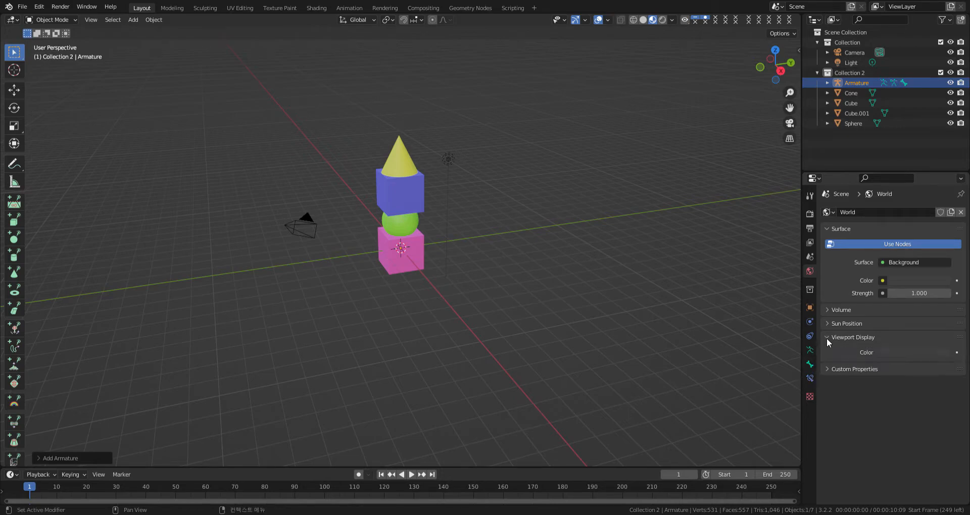
pyautogui.click(828, 337)
pyautogui.click(809, 365)
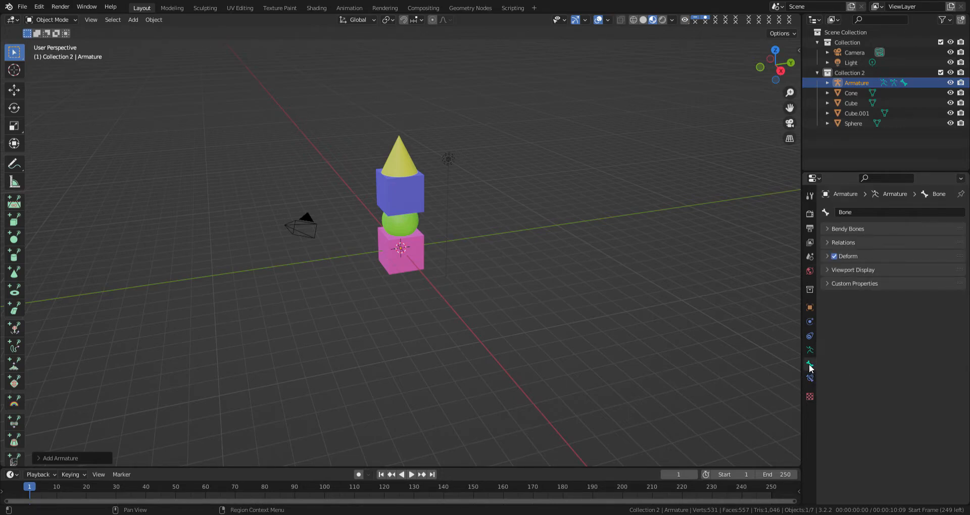
pyautogui.click(826, 270)
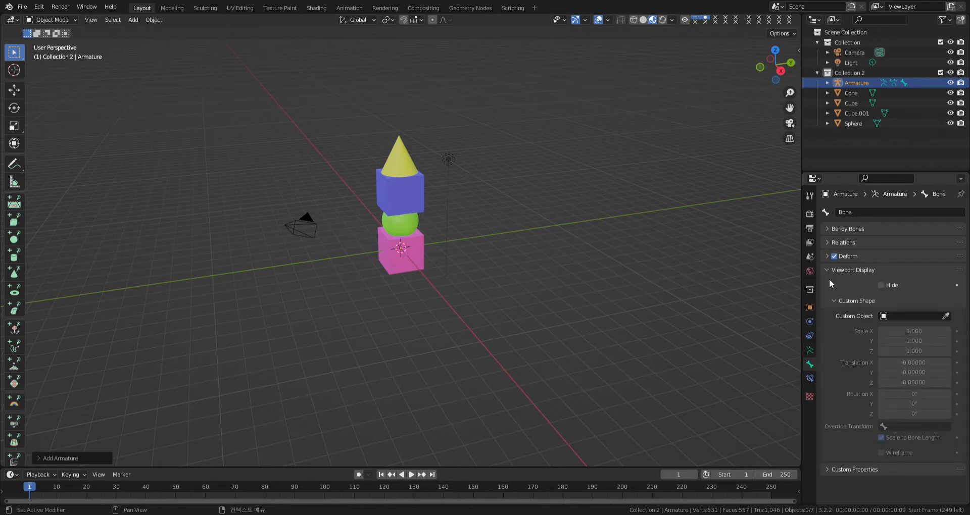
pyautogui.click(826, 269)
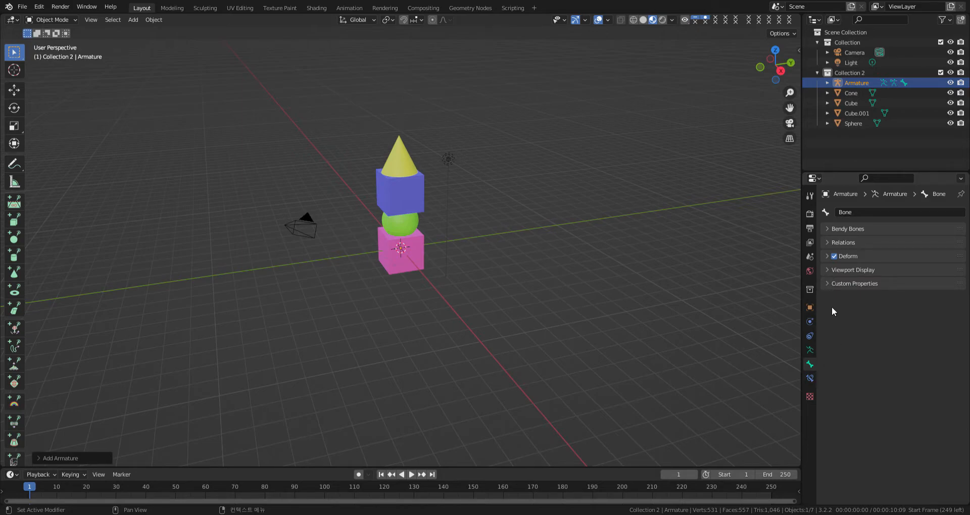
# Step: Turn on In Front in the armature's viewport display so its bone draws over the meshes
pyautogui.click(810, 349)
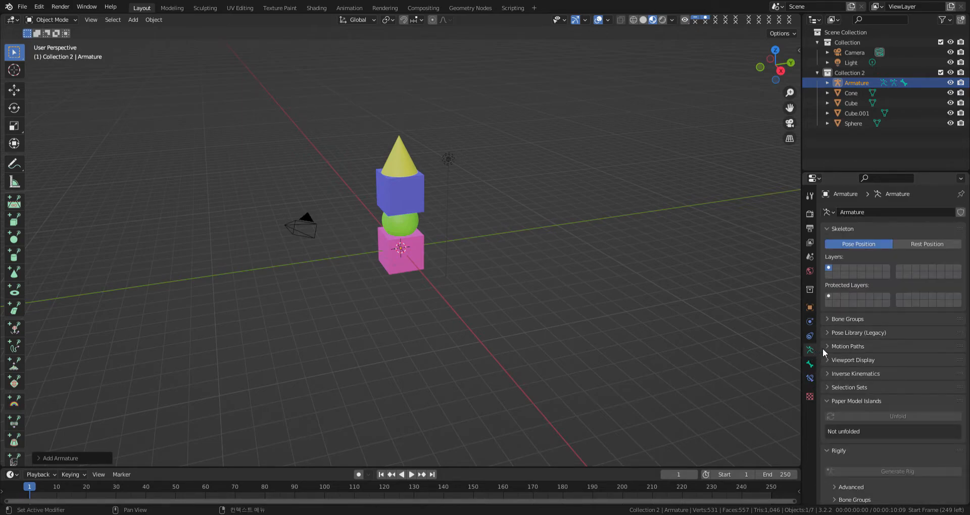
pyautogui.click(827, 360)
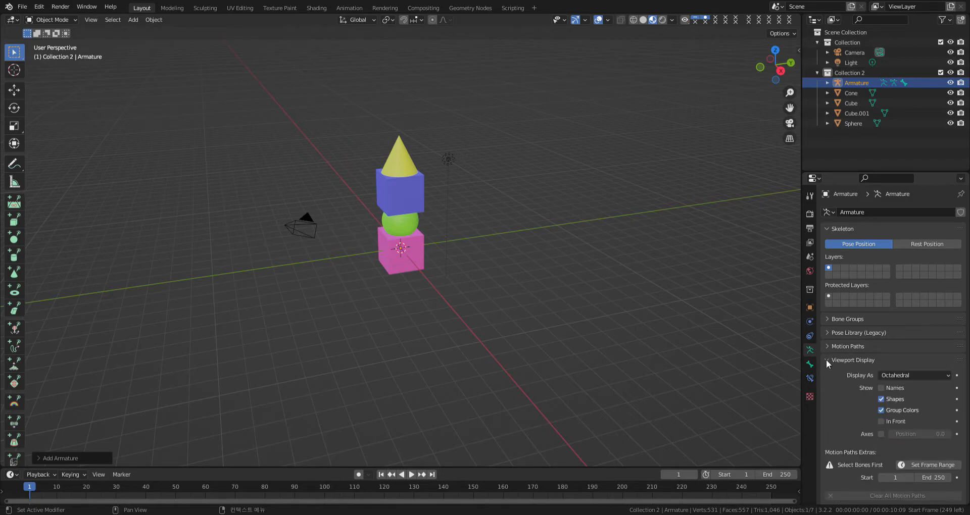
pyautogui.click(881, 421)
pyautogui.moveTo(521, 264); pyautogui.dragTo(491, 251, button='middle')
pyautogui.scroll(3, 459, 262)
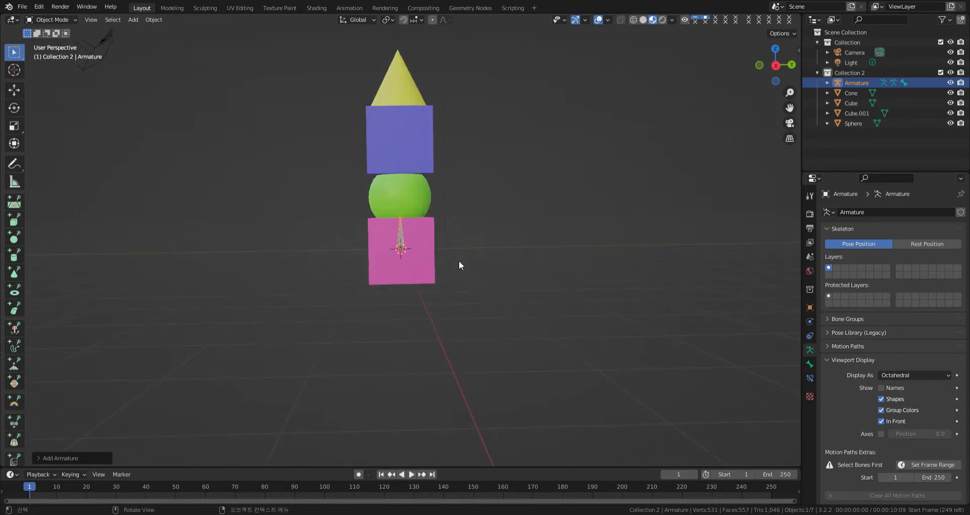
pyautogui.scroll(3, 460, 266)
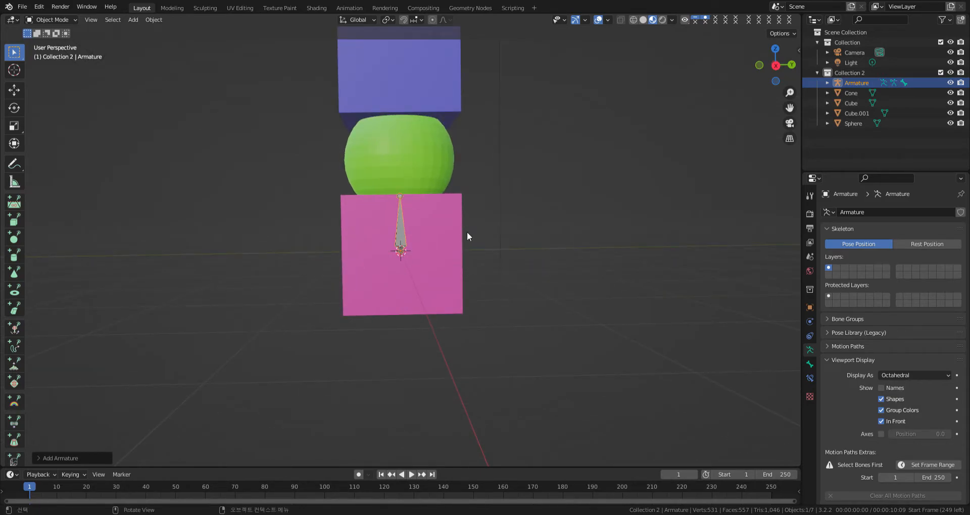
pyautogui.press('g')
pyautogui.press('z')
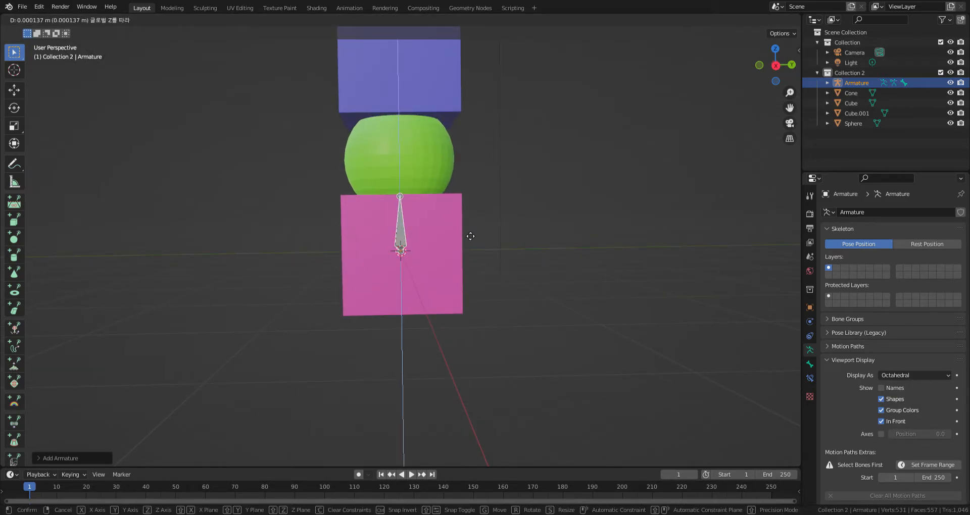
pyautogui.click(465, 234)
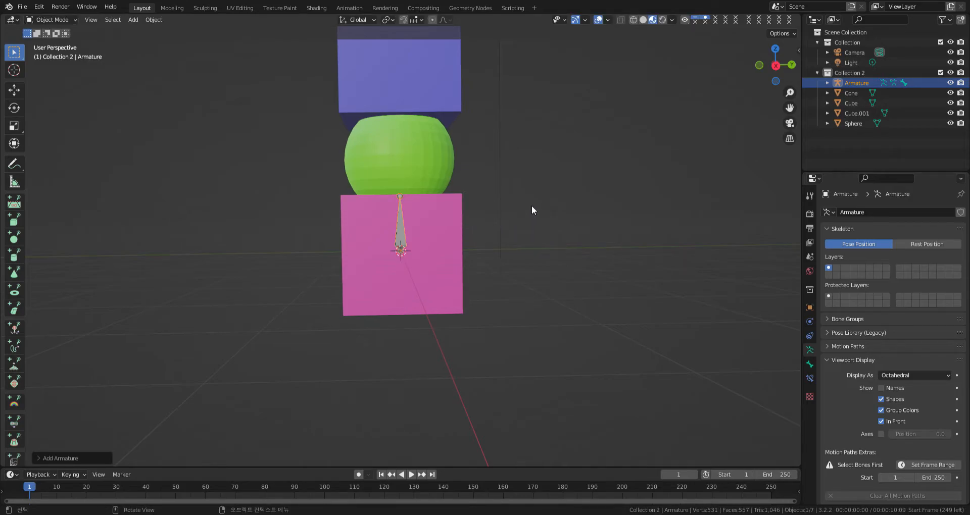
pyautogui.click(558, 205)
# Step: Raise the cone, both cubes and the sphere together along Z until the pink cube's base sits at the armature's root
pyautogui.scroll(-1, 577, 181)
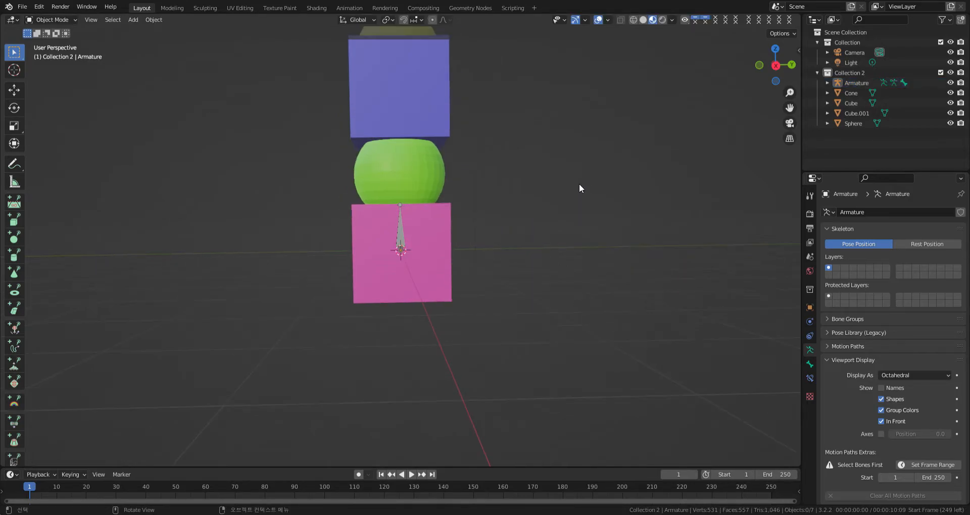
pyautogui.scroll(-3, 579, 187)
pyautogui.moveTo(486, 324); pyautogui.dragTo(323, 56)
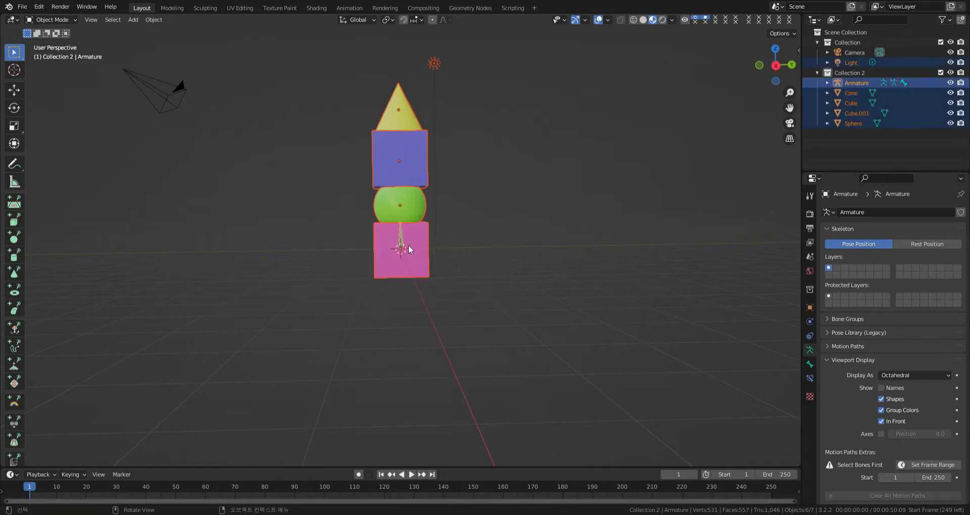
pyautogui.keyDown('shift'); pyautogui.click(403, 242); pyautogui.keyUp('shift')
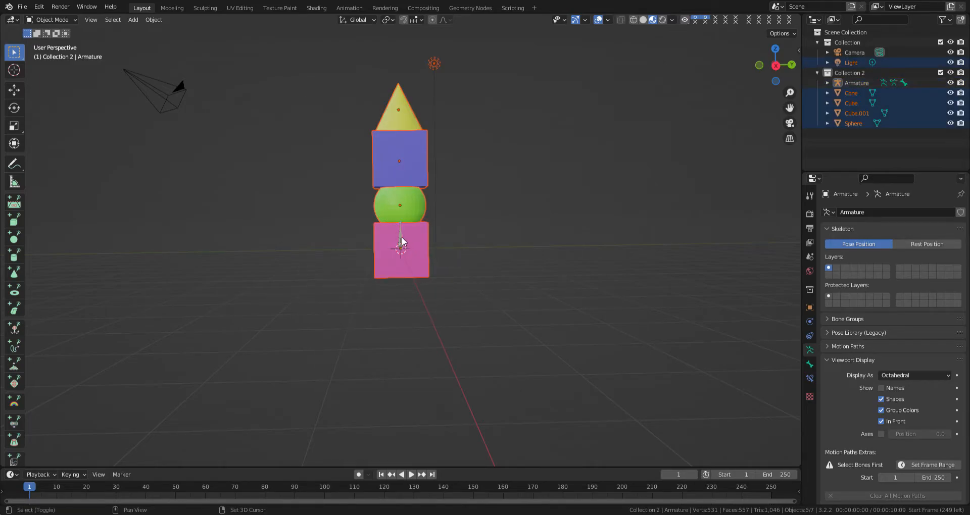
pyautogui.keyDown('shift'); pyautogui.click(434, 63); pyautogui.keyUp('shift')
pyautogui.keyDown('shift'); pyautogui.click(434, 63); pyautogui.keyUp('shift')
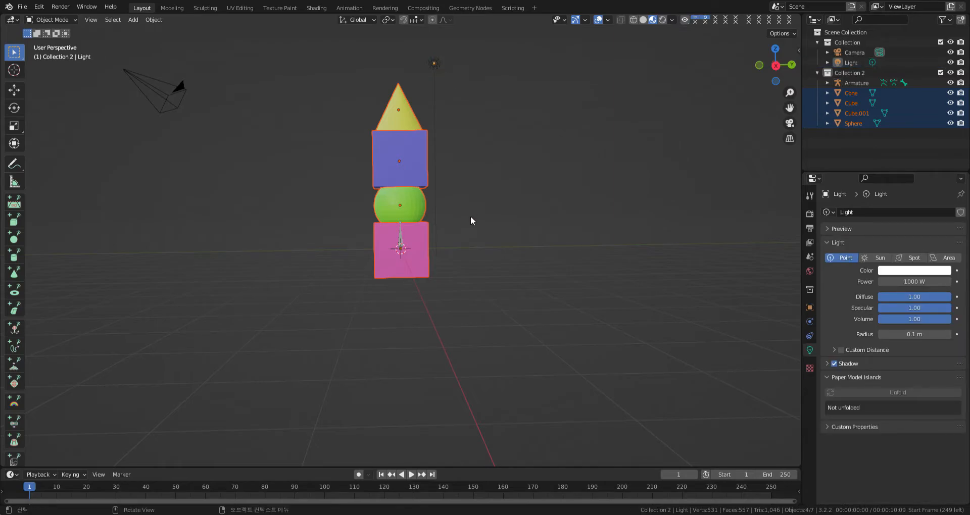
pyautogui.press('g')
pyautogui.press('z')
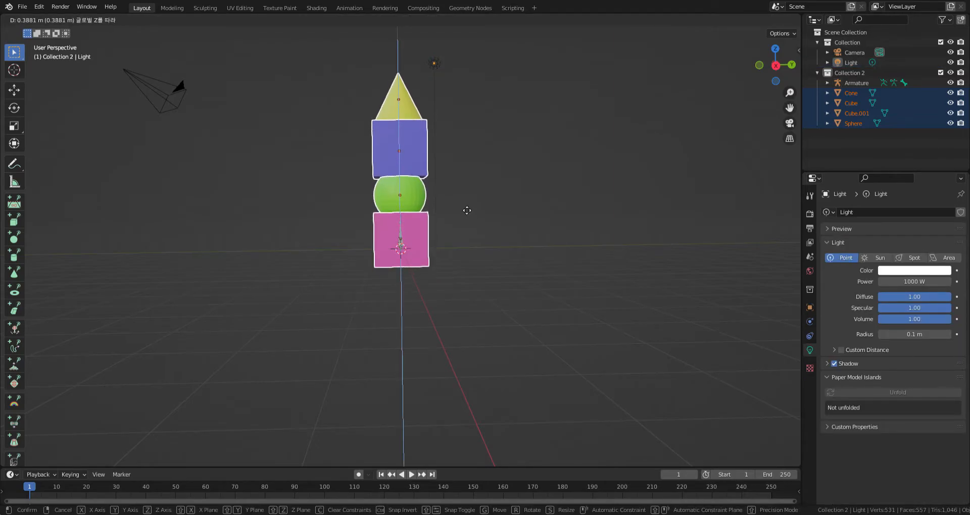
pyautogui.click(466, 194)
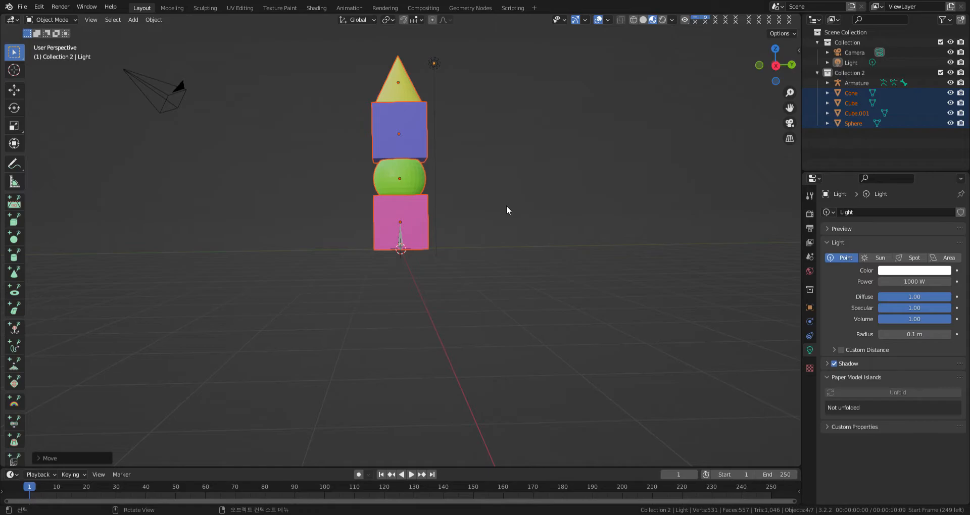
# Step: Switch to orthographic projection, select only the armature and put it in Edit Mode
pyautogui.press('KP_1')
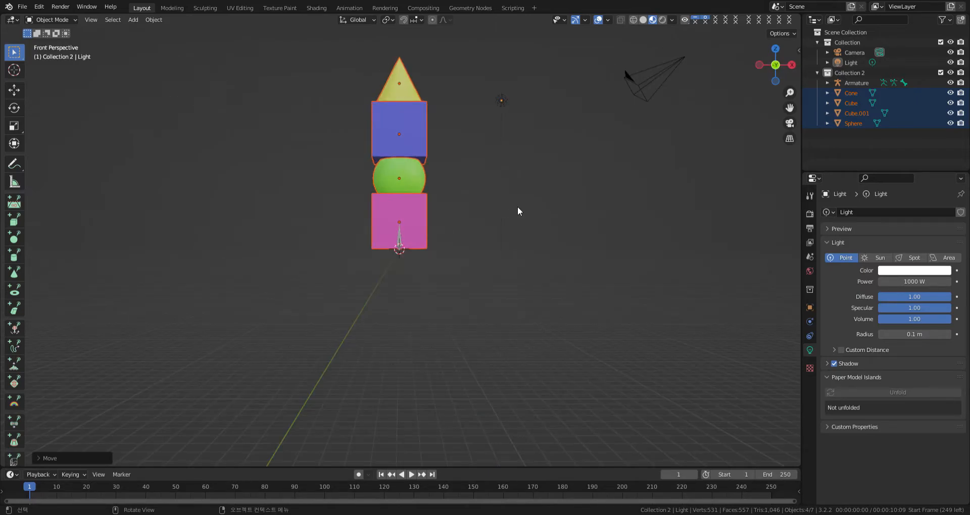
pyautogui.press('KP_5')
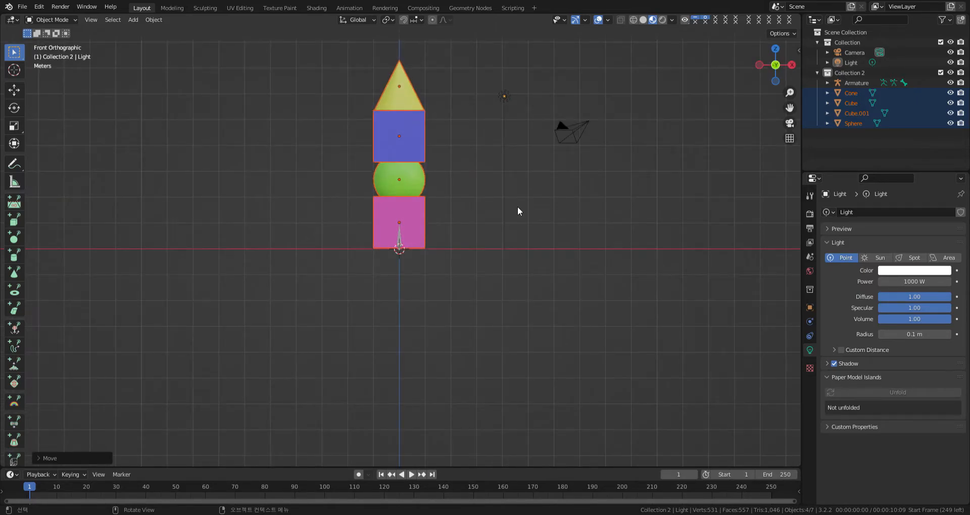
pyautogui.click(538, 210)
pyautogui.moveTo(541, 205); pyautogui.dragTo(428, 256, button='middle')
pyautogui.click(399, 234)
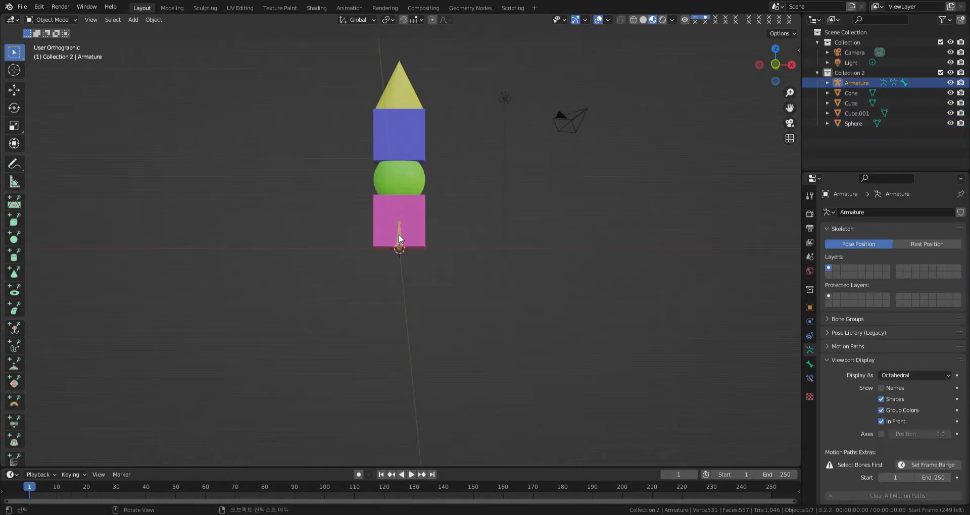
pyautogui.click(55, 21)
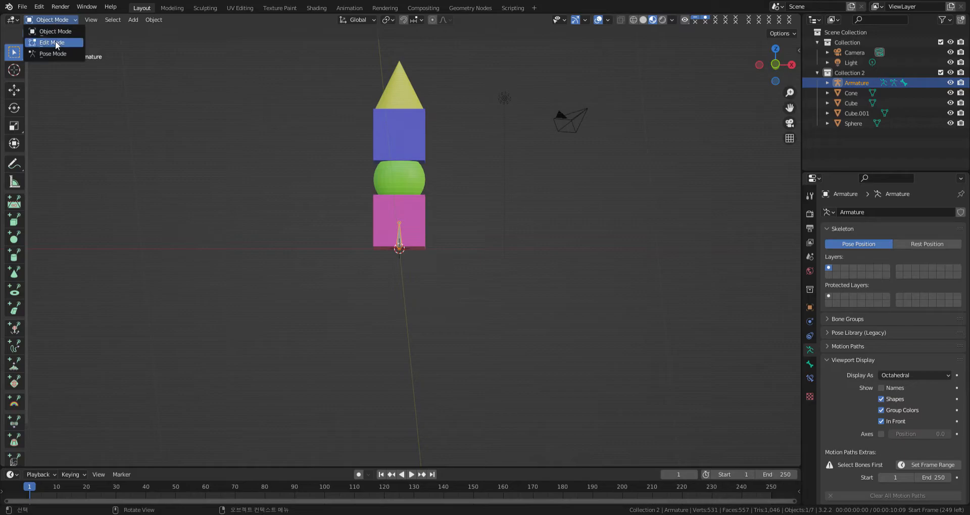
pyautogui.click(56, 43)
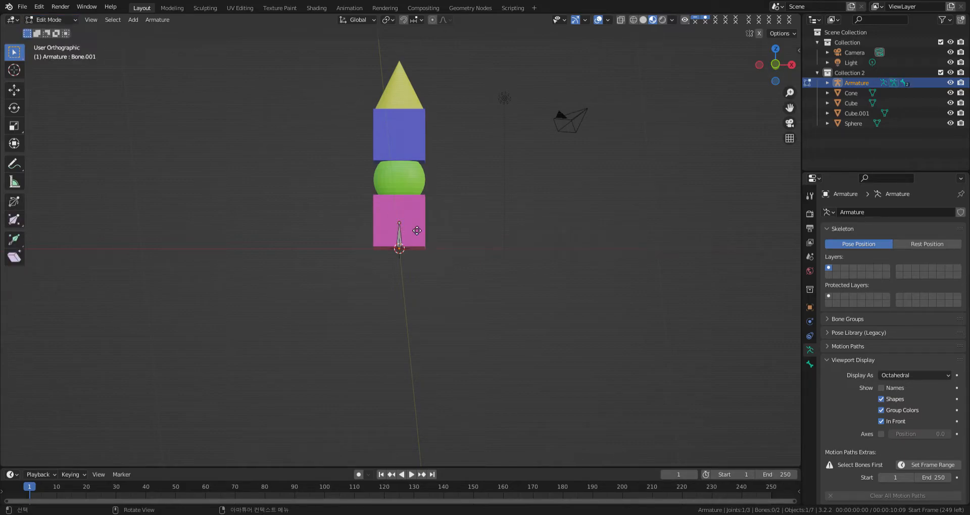
pyautogui.press('e')
pyautogui.press('Escape')
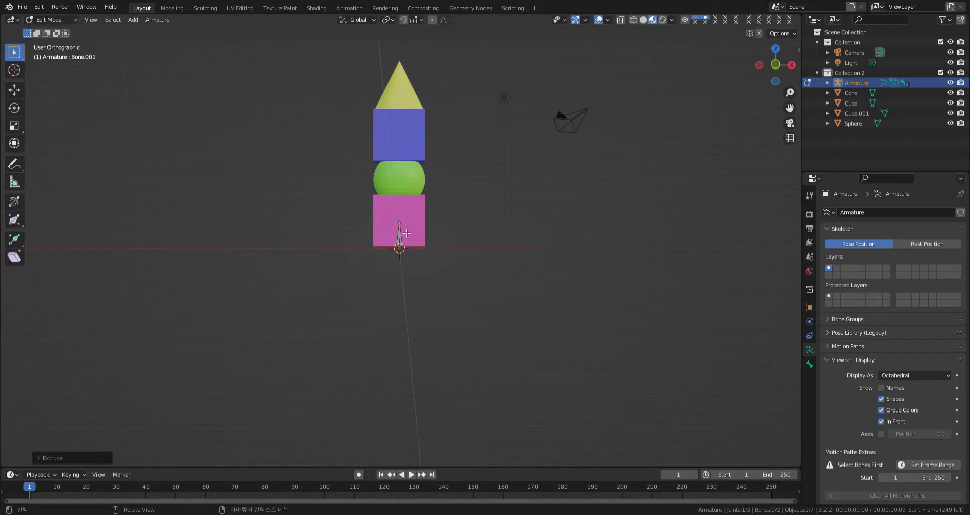
pyautogui.press('e')
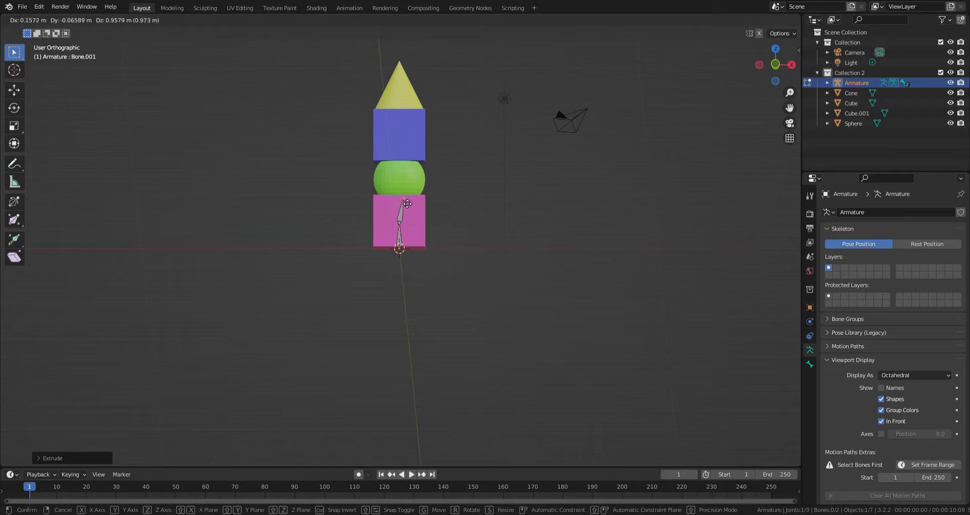
pyautogui.press('Escape')
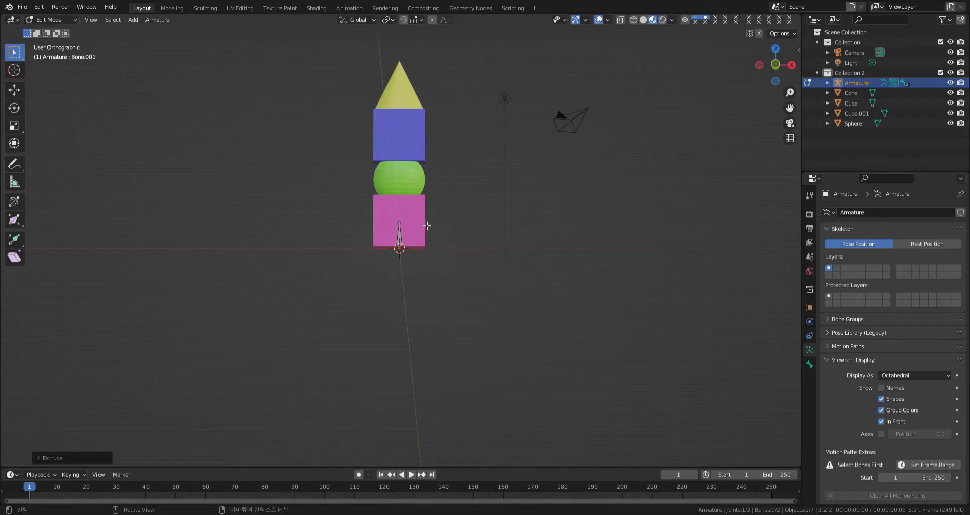
pyautogui.hotkey('ctrl', 'z')
# Step: Raise the bone's tip about 0.98 m to the pink cube's upper face and extrude a second bone through the sphere
pyautogui.press('g')
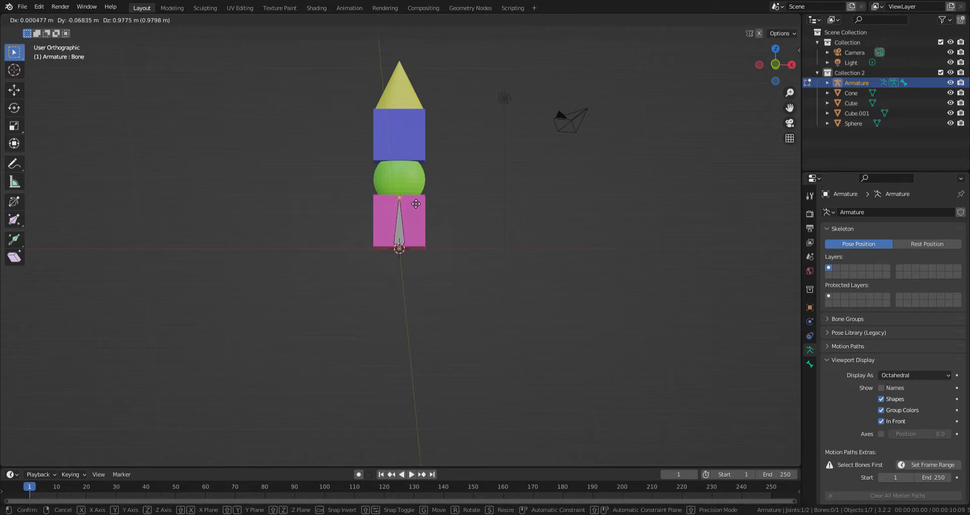
pyautogui.click(415, 204)
pyautogui.press('e')
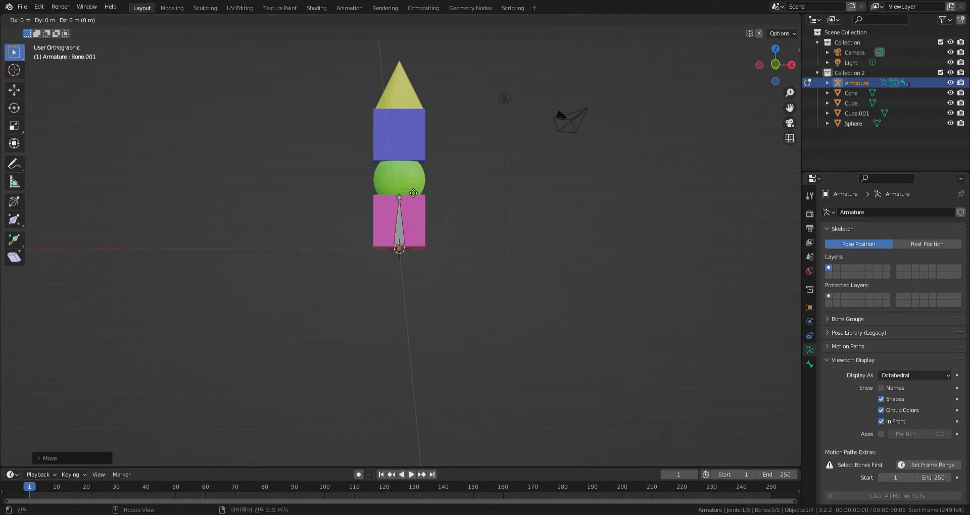
pyautogui.click(413, 156)
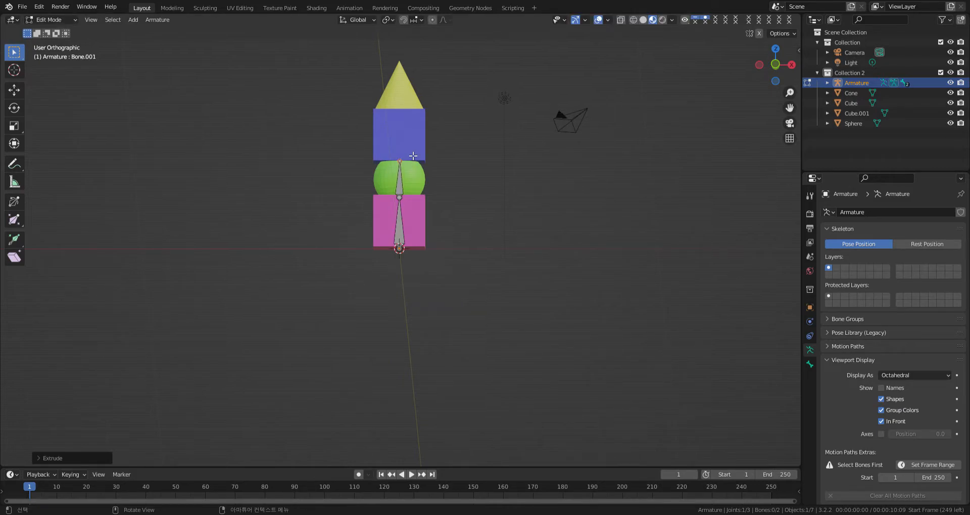
# Step: Extrude a bone through the blue cube and another to the cone's apex, and return to Object Mode
pyautogui.press('e')
pyautogui.click(412, 106)
pyautogui.press('e')
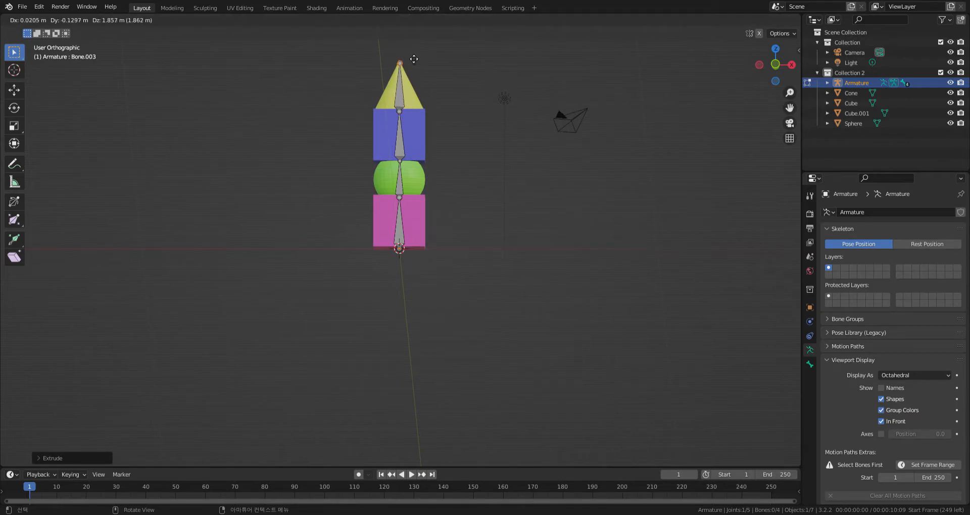
pyautogui.click(413, 58)
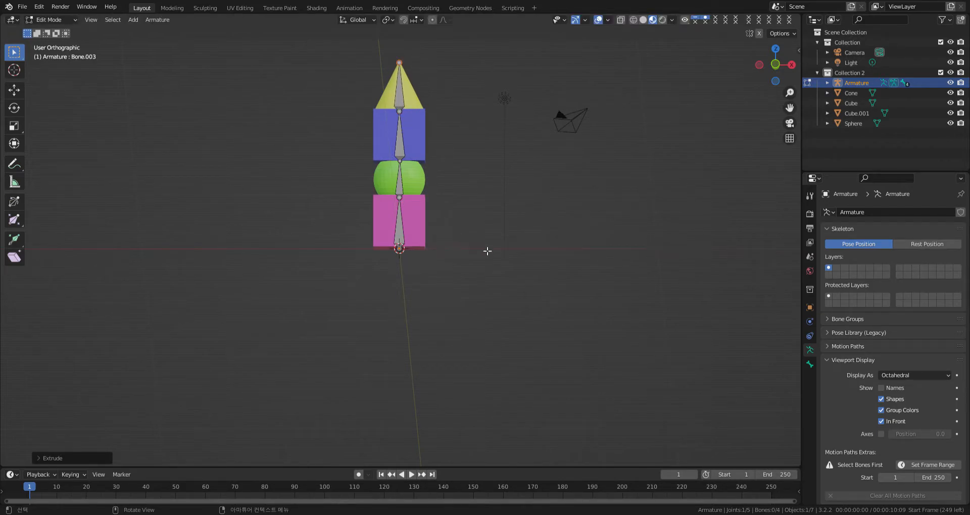
pyautogui.click(495, 253)
pyautogui.click(48, 20)
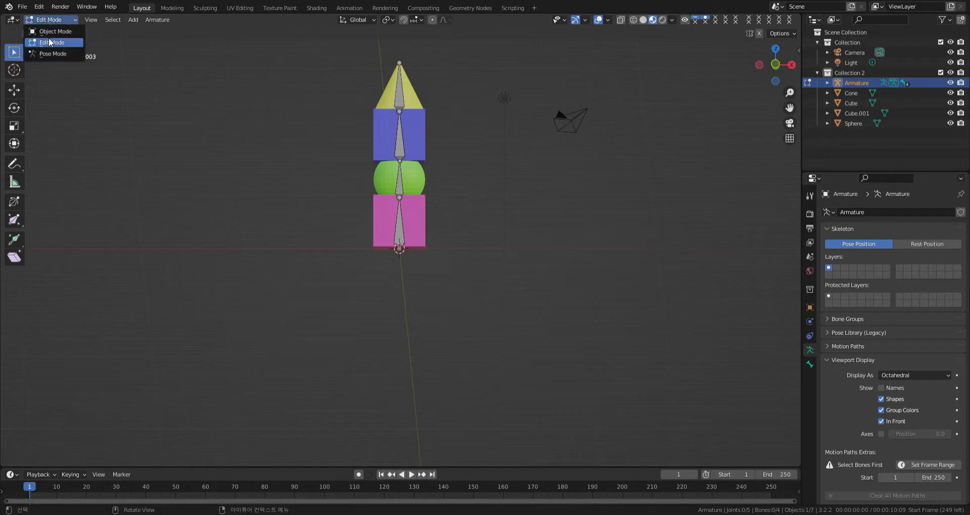
pyautogui.click(51, 32)
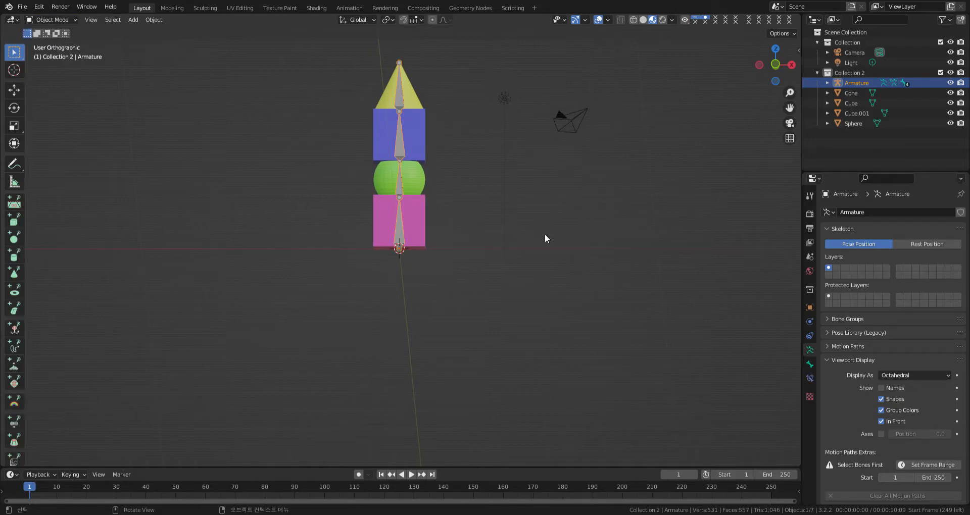
pyautogui.click(491, 228)
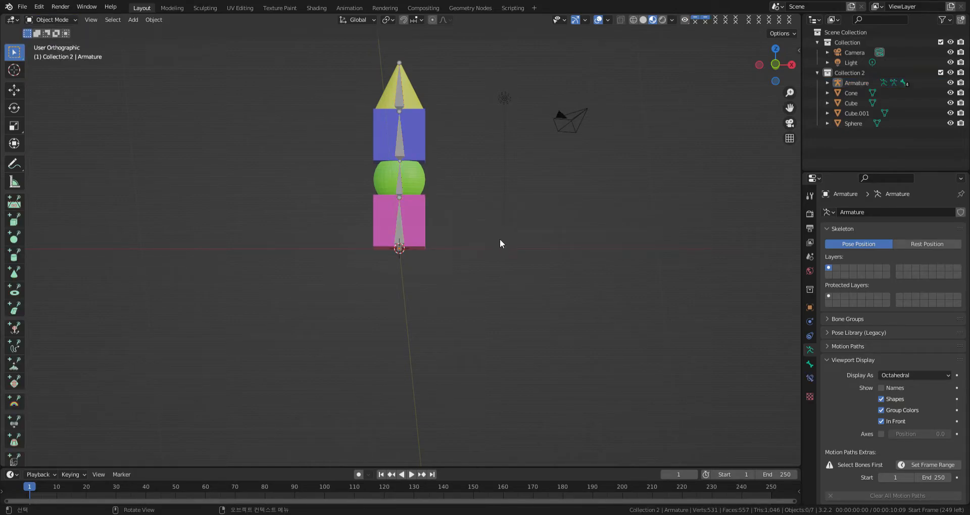
pyautogui.click(410, 218)
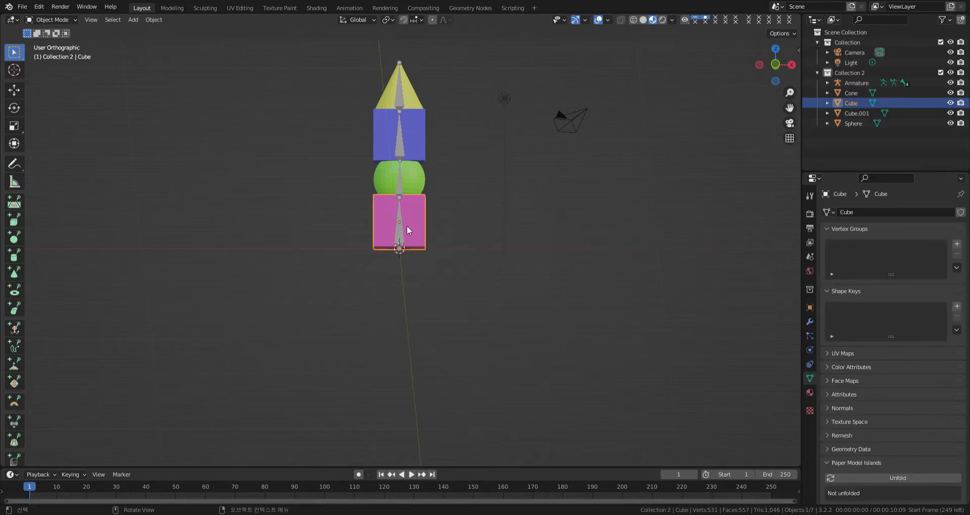
pyautogui.keyDown('shift'); pyautogui.click(400, 232); pyautogui.keyUp('shift')
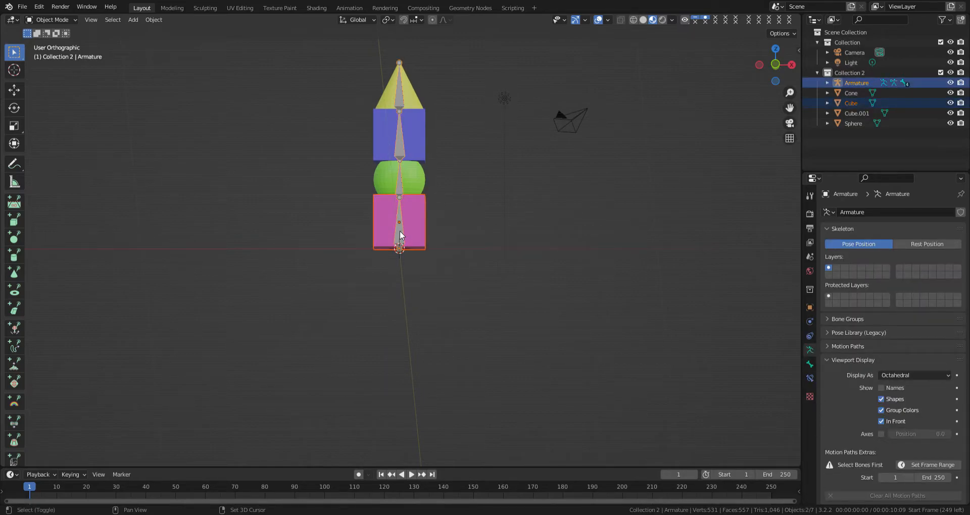
pyautogui.click(71, 20)
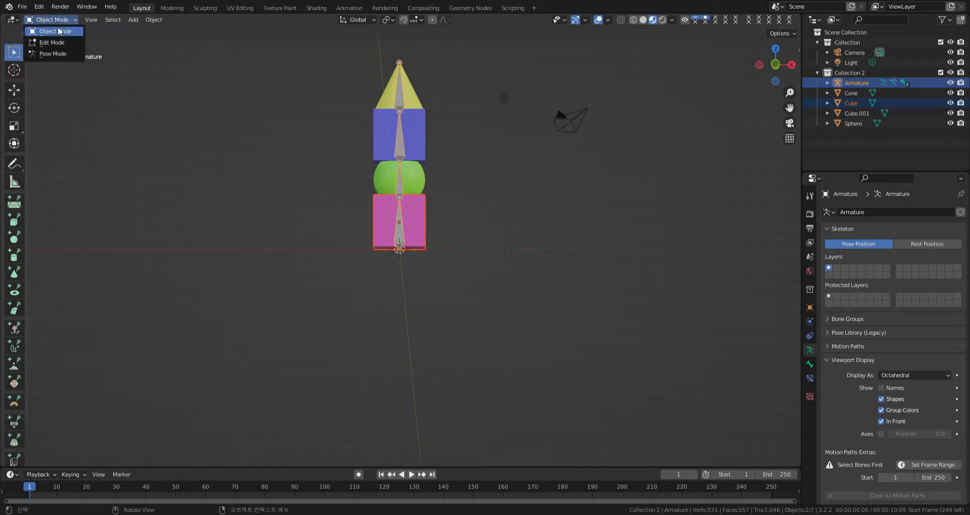
pyautogui.click(48, 54)
pyautogui.click(400, 234)
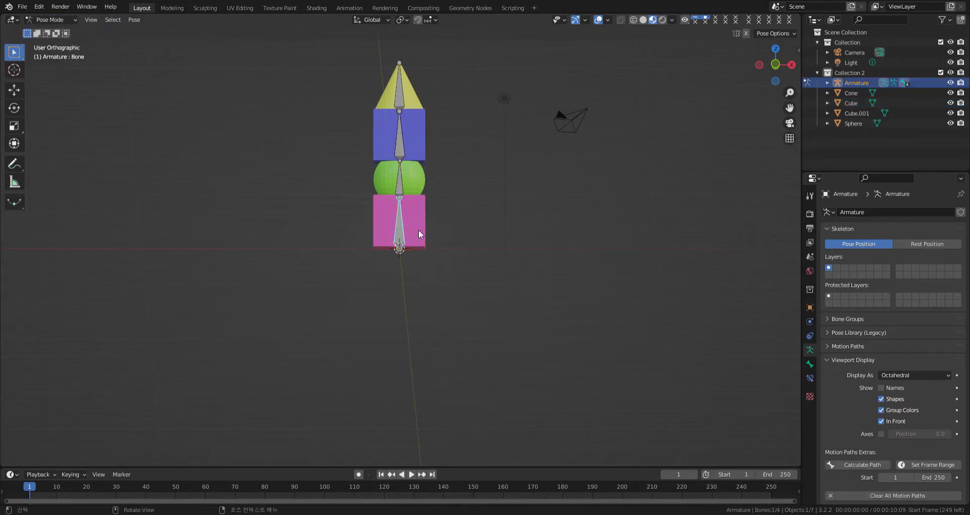
pyautogui.click(418, 231)
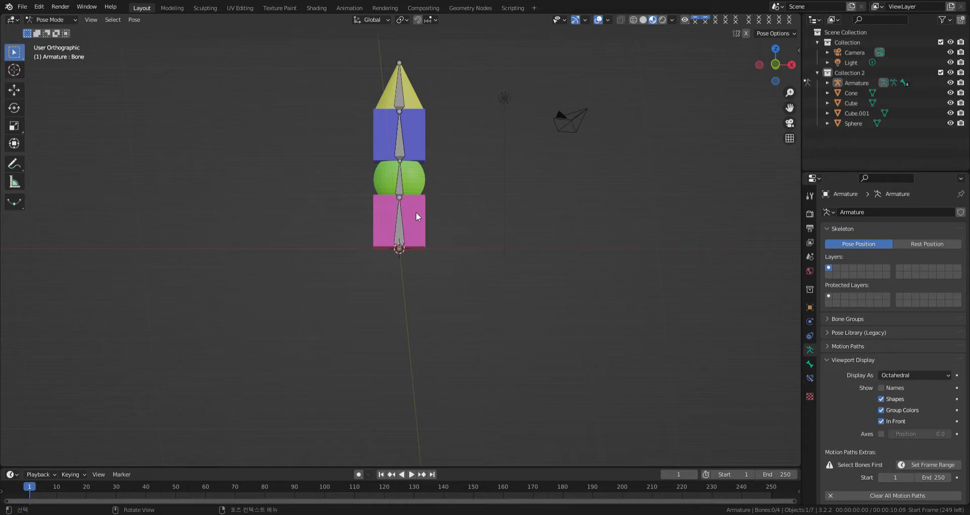
pyautogui.click(50, 21)
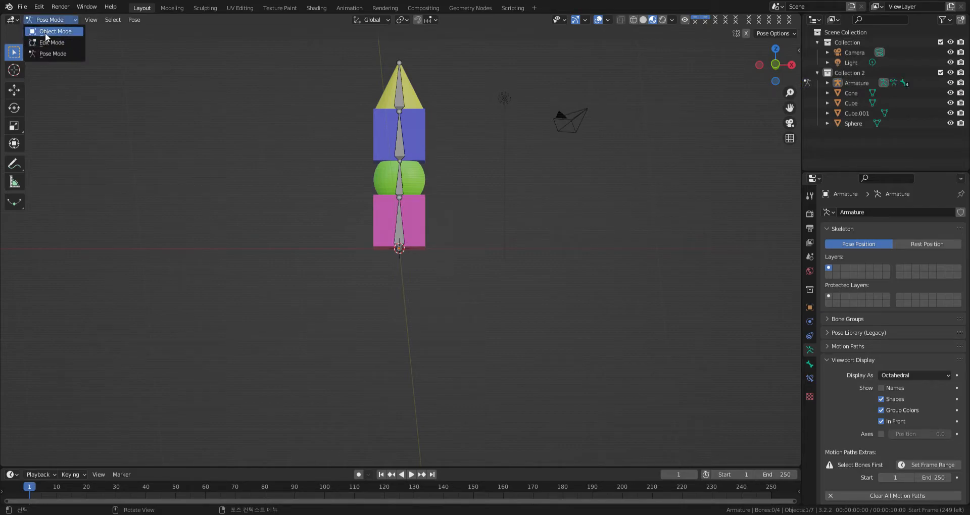
pyautogui.click(45, 31)
# Step: Turn off Lock Object Modes so that mesh objects can be selected while the armature is in Pose Mode
pyautogui.click(22, 6)
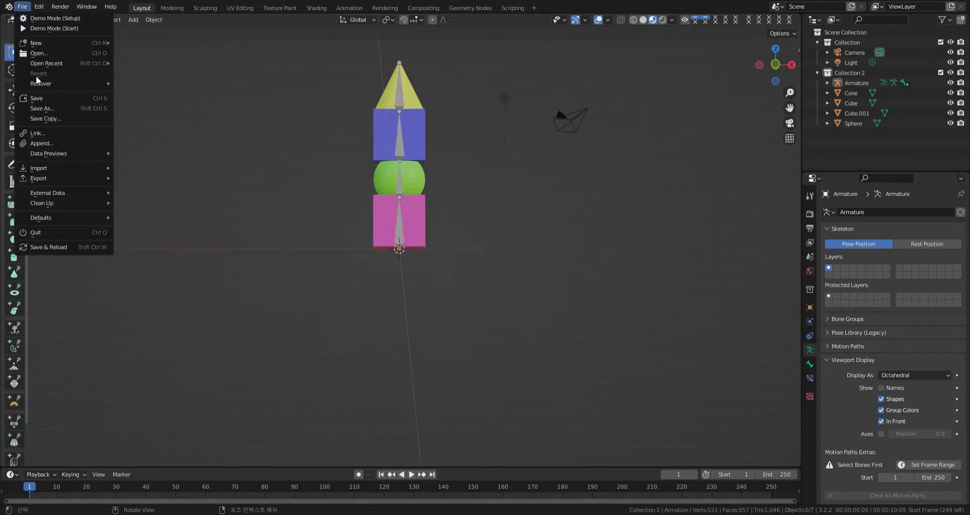
pyautogui.click(39, 7)
pyautogui.click(42, 140)
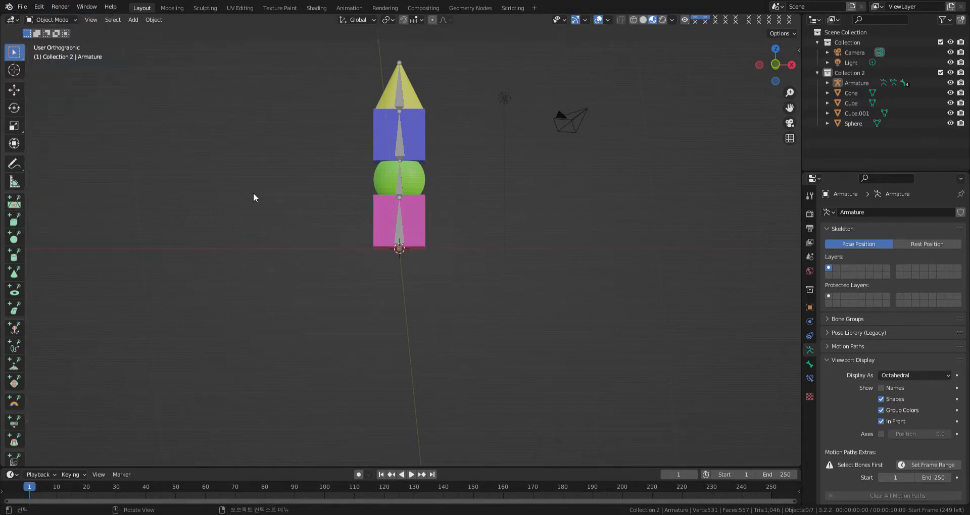
# Step: Select the pink cube and the armature, enter Pose Mode, and parent the cube to the lowest bone with the Bone option
pyautogui.click(415, 229)
pyautogui.keyDown('shift'); pyautogui.click(402, 234); pyautogui.keyUp('shift')
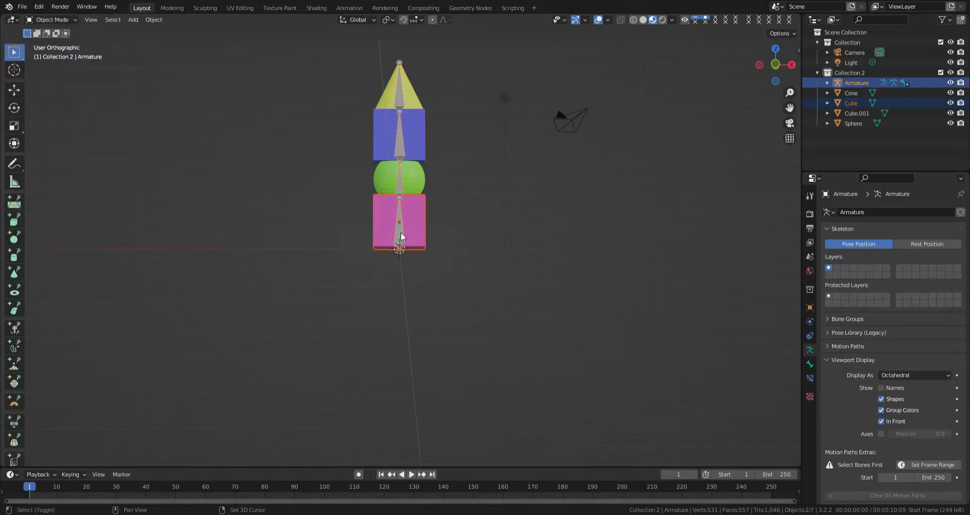
pyautogui.click(71, 20)
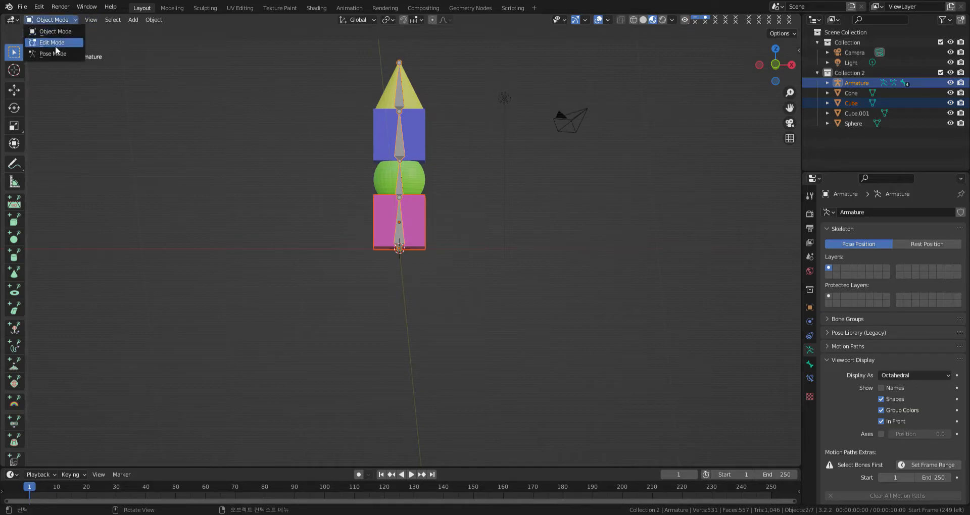
pyautogui.click(54, 51)
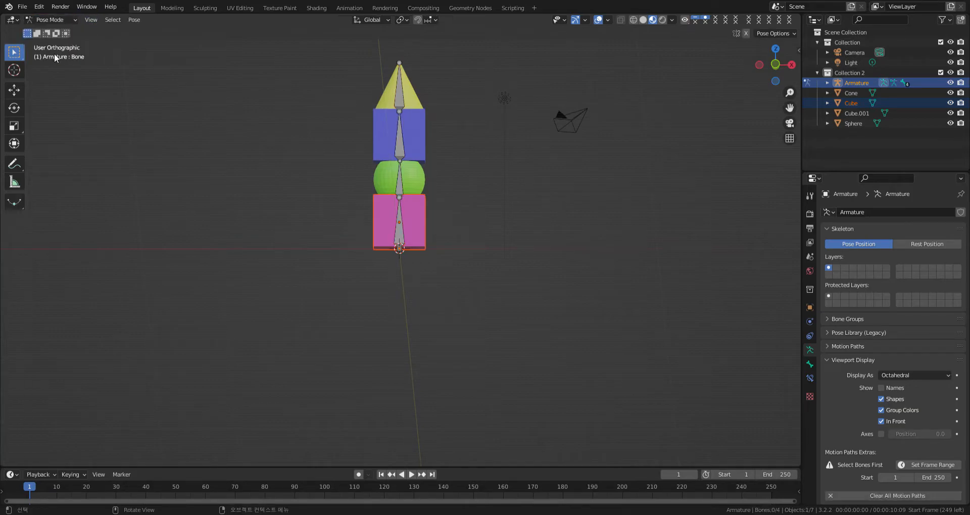
pyautogui.keyDown('shift'); pyautogui.click(400, 235); pyautogui.keyUp('shift')
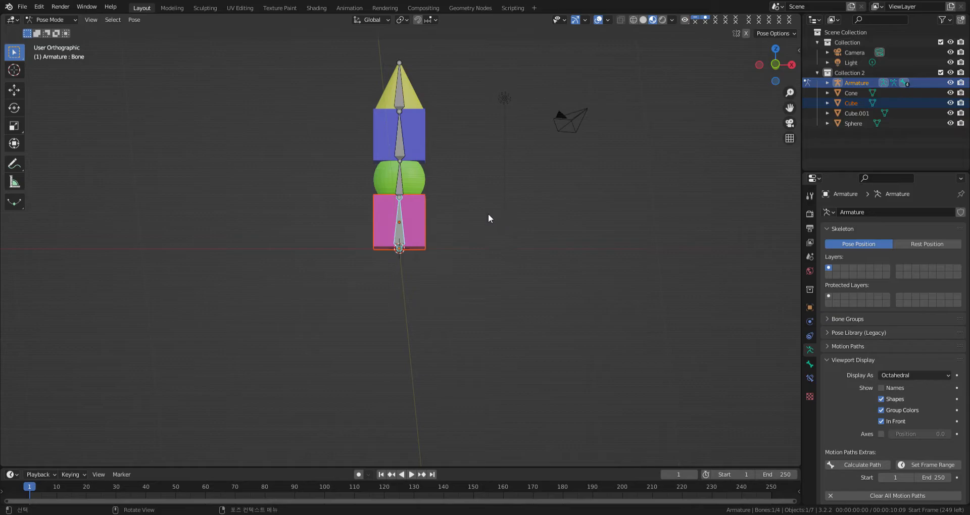
pyautogui.hotkey('ctrl', 'p')
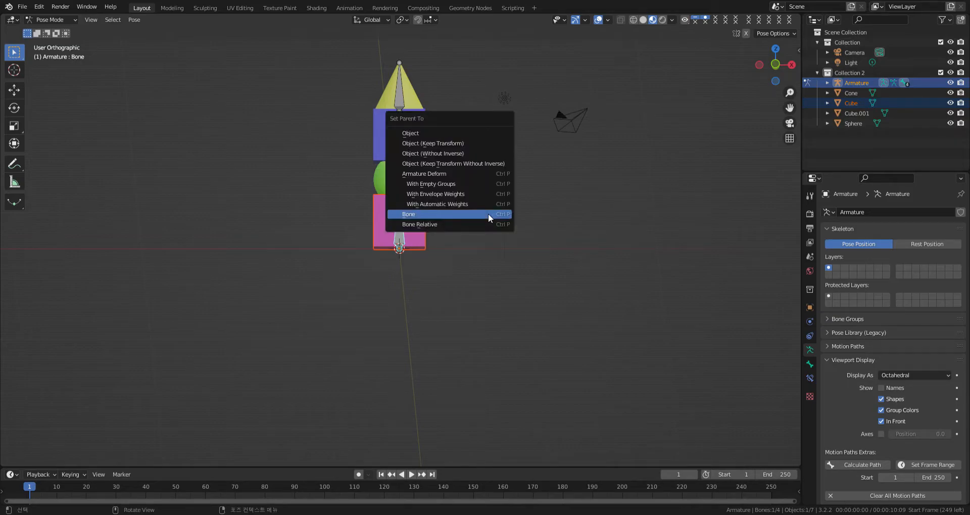
pyautogui.click(488, 214)
# Step: Parent the green sphere to the second bone with the Bone option
pyautogui.click(401, 183)
pyautogui.keyDown('shift'); pyautogui.click(400, 183); pyautogui.keyUp('shift')
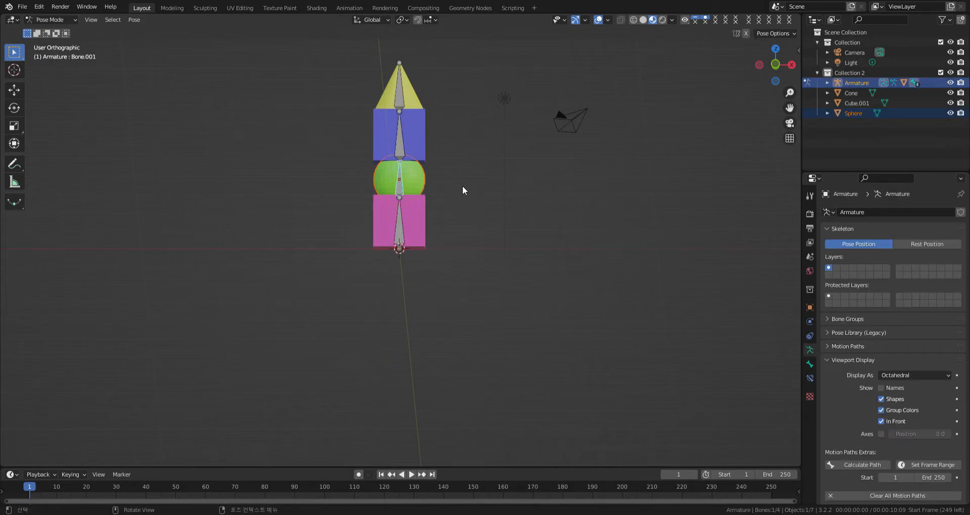
pyautogui.hotkey('ctrl', 'p')
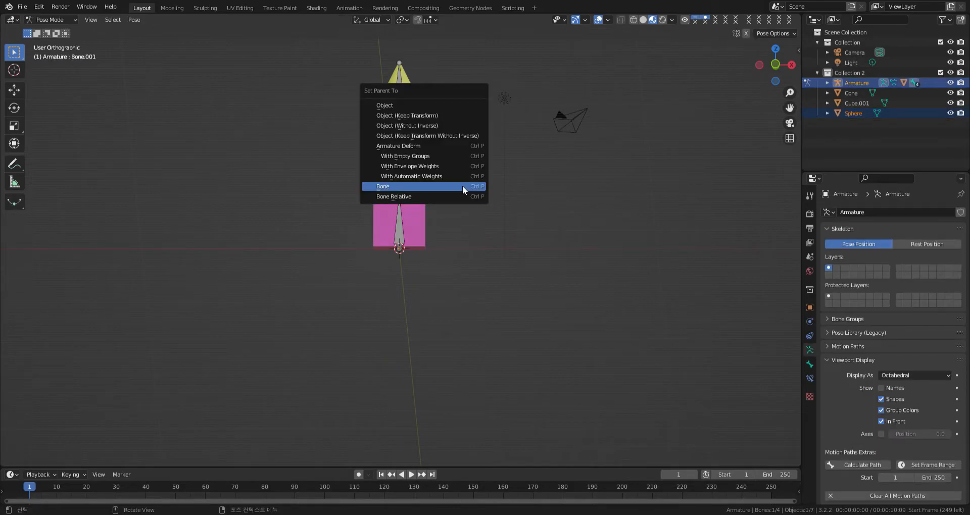
pyautogui.click(462, 186)
# Step: Try to parent the blue cube to the third bone with the Bone option
pyautogui.click(411, 138)
pyautogui.keyDown('shift'); pyautogui.click(401, 140); pyautogui.keyUp('shift')
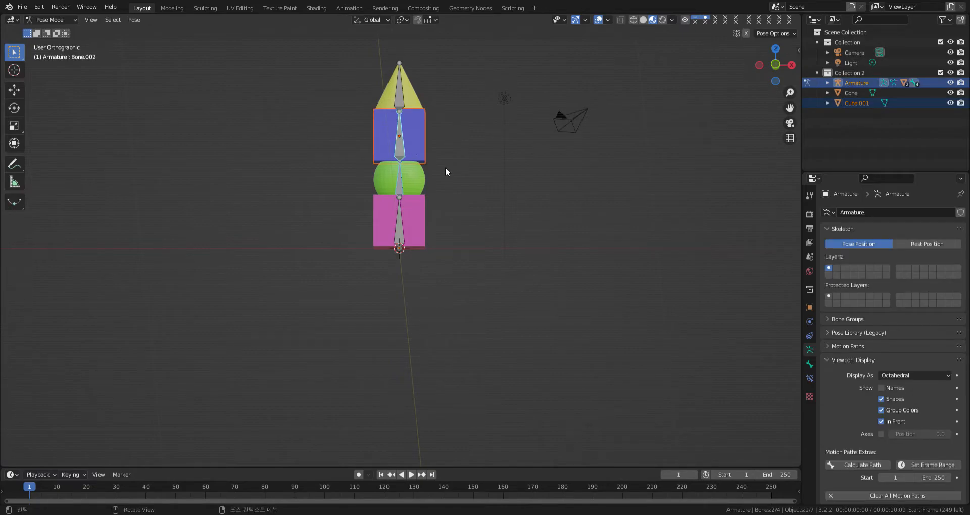
pyautogui.keyDown('shift'); pyautogui.click(399, 187); pyautogui.keyUp('shift')
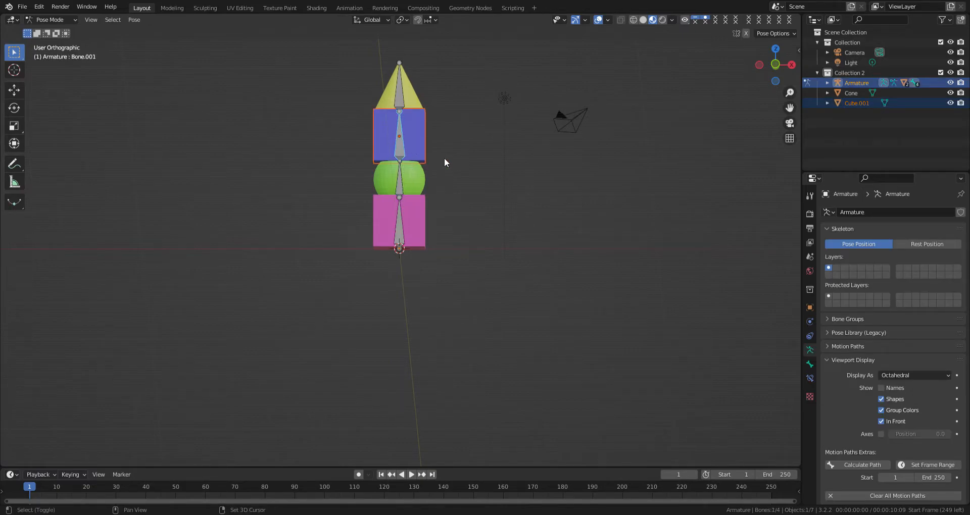
pyautogui.hotkey('ctrl', 'p')
pyautogui.click(478, 158)
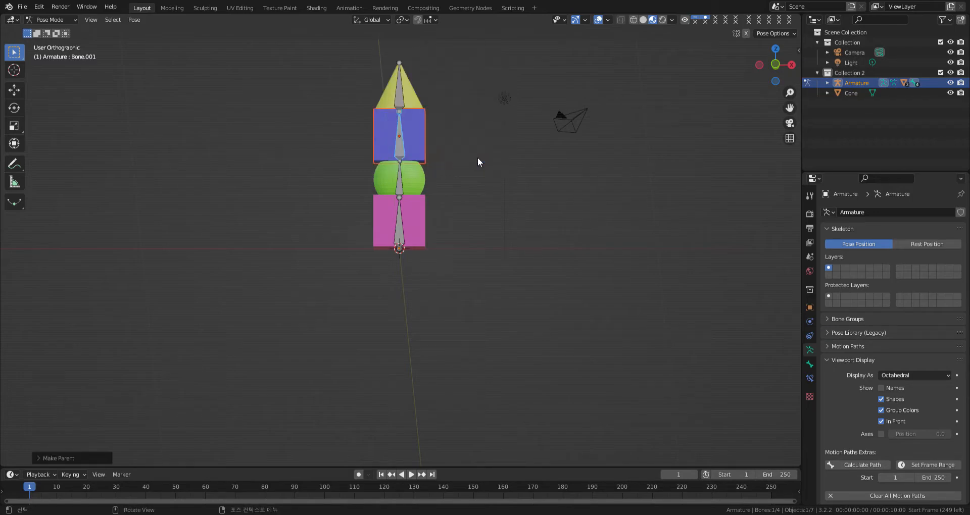
# Step: Try to parent the yellow cone to the topmost bone with the Bone option
pyautogui.click(407, 92)
pyautogui.click(398, 93)
pyautogui.click(399, 134)
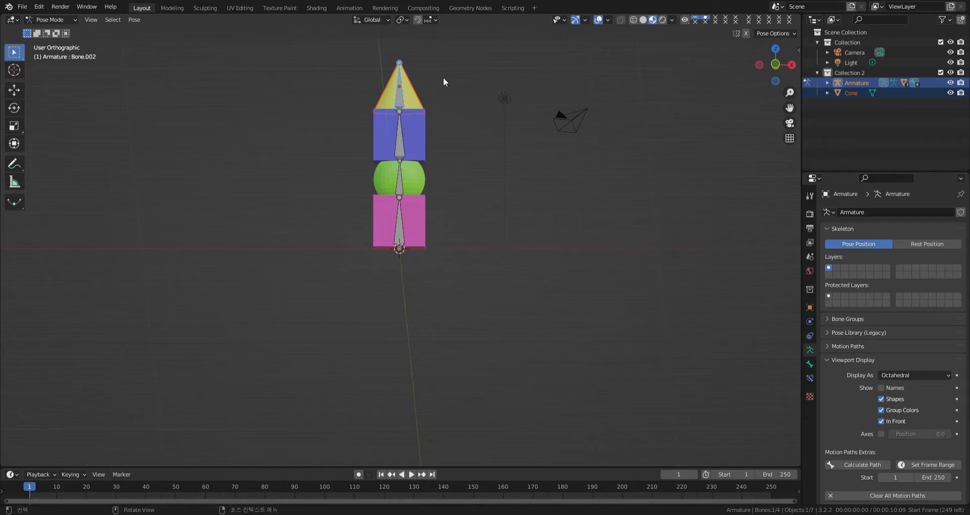
pyautogui.hotkey('ctrl', 'p')
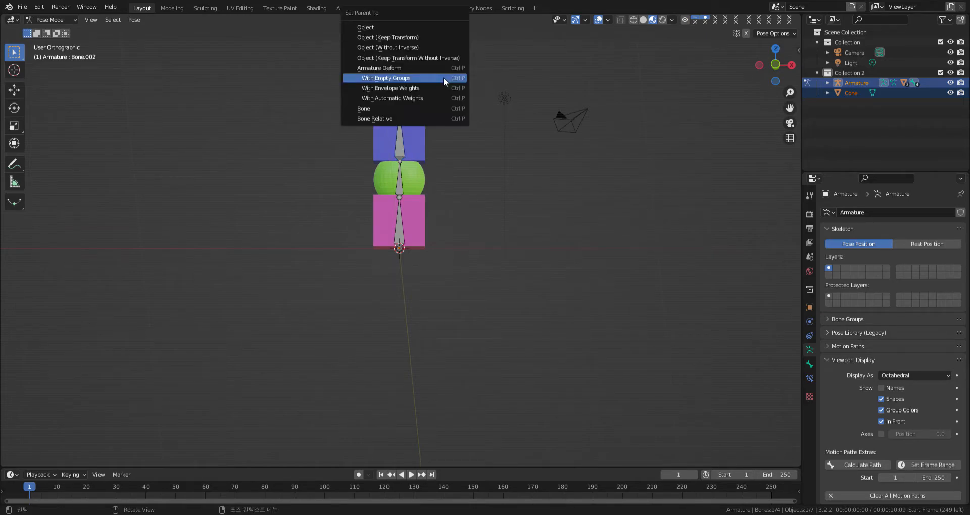
pyautogui.click(425, 108)
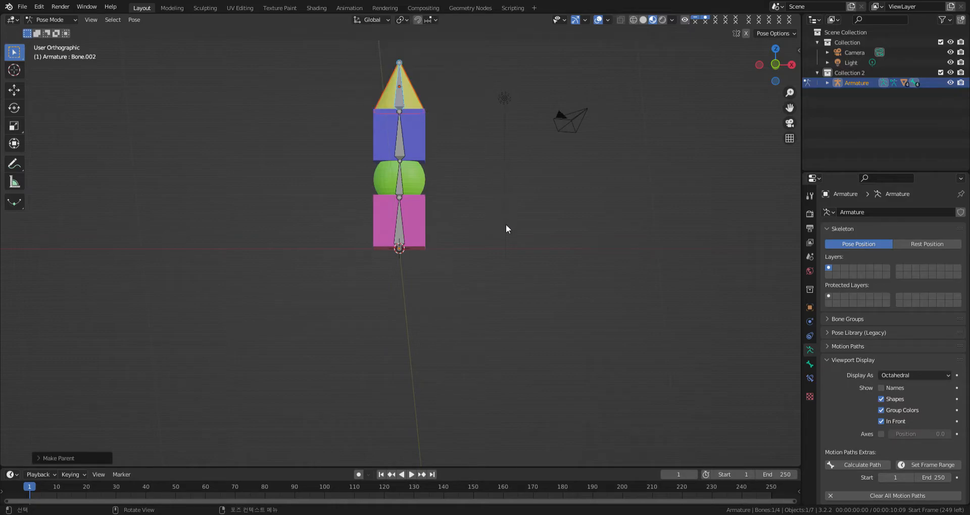
# Step: Test-rotate each of the four bones from the lowest up to check which object follows, cancelling every rotation
pyautogui.click(397, 225)
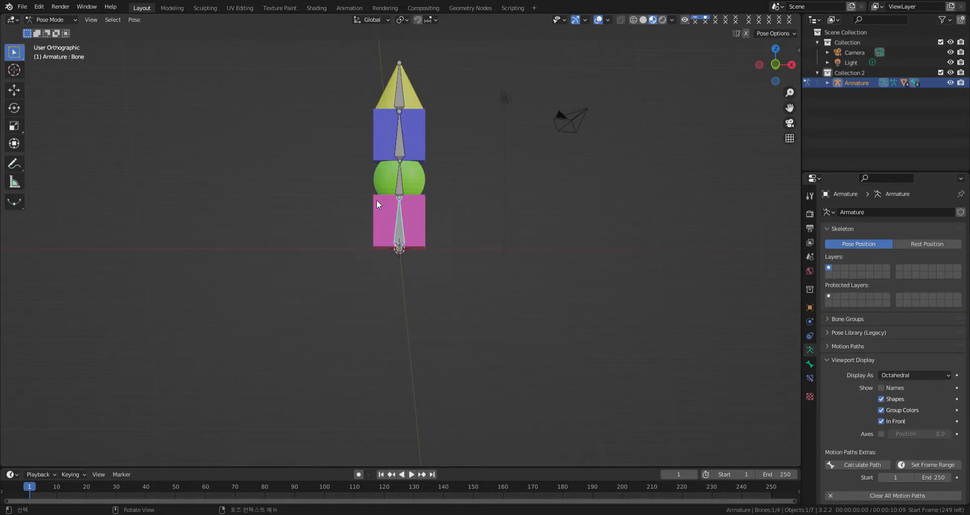
pyautogui.press('r')
pyautogui.rightClick(403, 190)
pyautogui.click(398, 178)
pyautogui.press('r')
pyautogui.rightClick(424, 187)
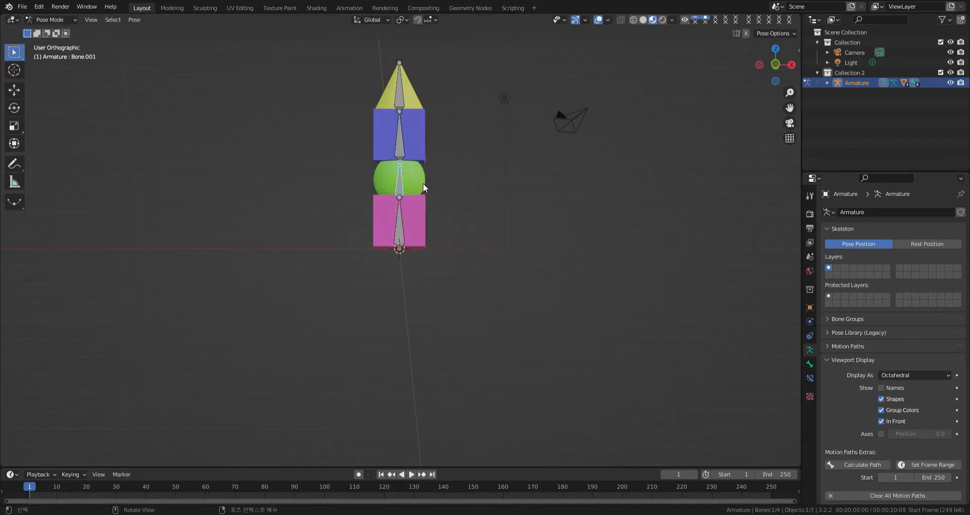
pyautogui.click(402, 152)
pyautogui.press('r')
pyautogui.rightClick(413, 149)
pyautogui.click(404, 86)
pyautogui.press('r')
pyautogui.rightClick(415, 97)
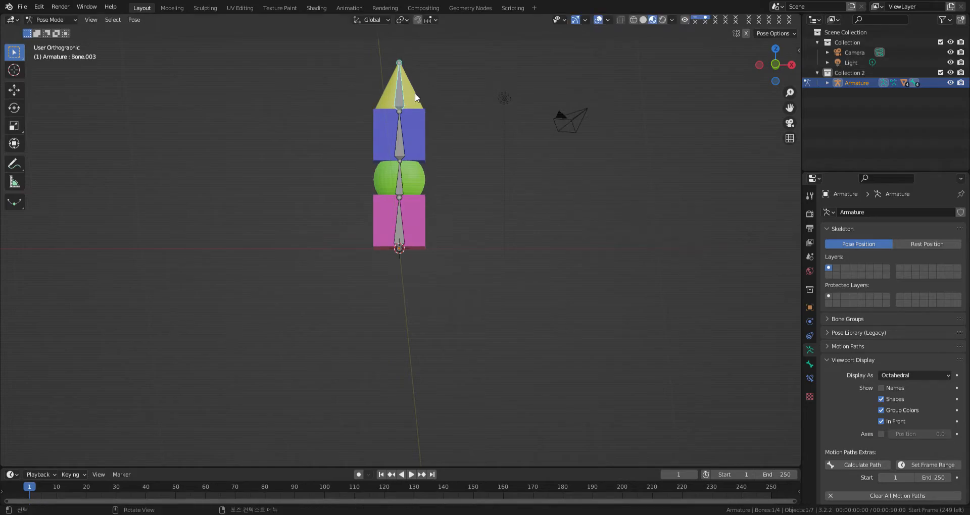
pyautogui.press('r')
pyautogui.rightClick(404, 136)
# Step: Select the blue cube, make the third bone (Bone.002) active, and parent the cube to it with the Bone option
pyautogui.click(409, 136)
pyautogui.hotkey('ctrl', 'Tab')
pyautogui.click(415, 141)
pyautogui.keyDown('shift'); pyautogui.click(401, 144); pyautogui.keyUp('shift')
pyautogui.keyDown('shift'); pyautogui.click(400, 149); pyautogui.keyUp('shift')
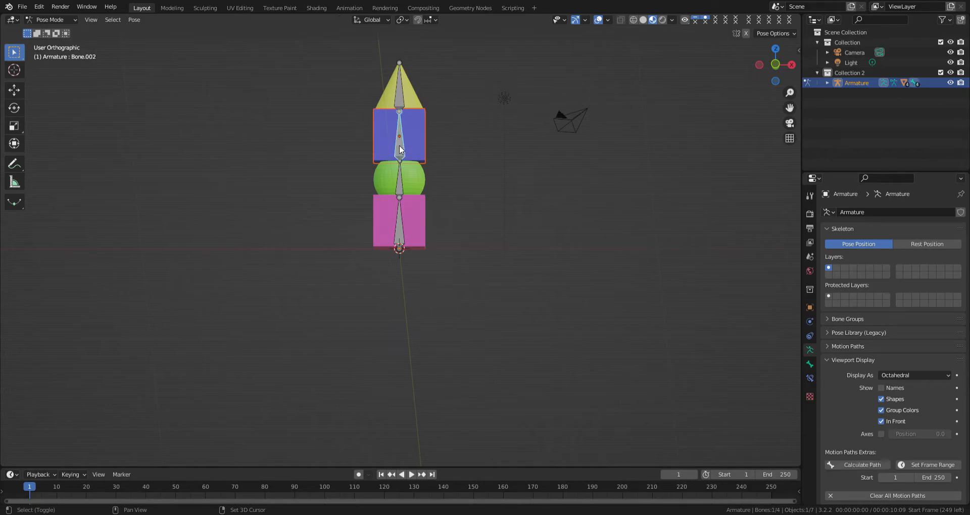
pyautogui.hotkey('ctrl', 'p')
pyautogui.click(496, 158)
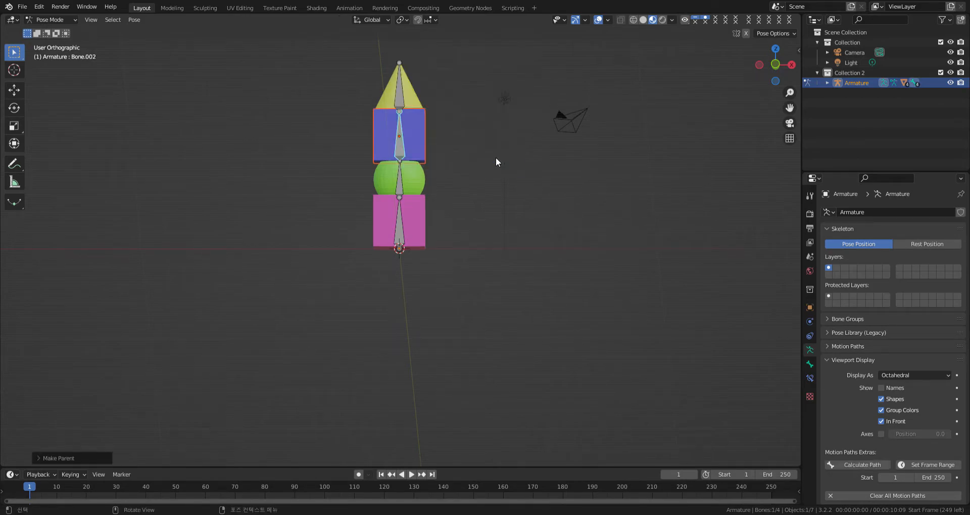
# Step: Parent the yellow cone to the topmost bone (Bone.003) alone with the Bone option, and clear the selection
pyautogui.keyDown('shift'); pyautogui.click(399, 100); pyautogui.keyUp('shift')
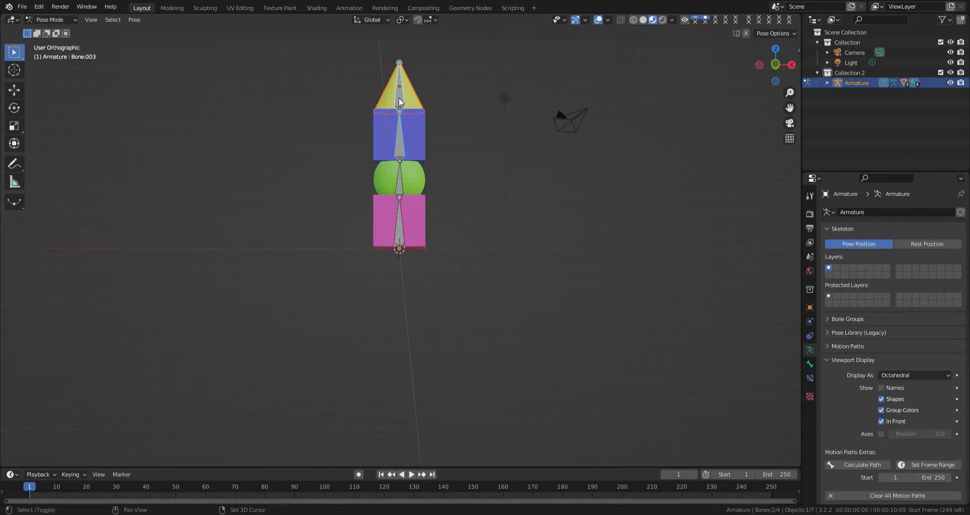
pyautogui.keyDown('shift'); pyautogui.click(399, 136); pyautogui.keyUp('shift')
pyautogui.keyDown('shift'); pyautogui.click(399, 135); pyautogui.keyUp('shift')
pyautogui.keyDown('shift'); pyautogui.click(400, 100); pyautogui.keyUp('shift')
pyautogui.hotkey('ctrl', 'p')
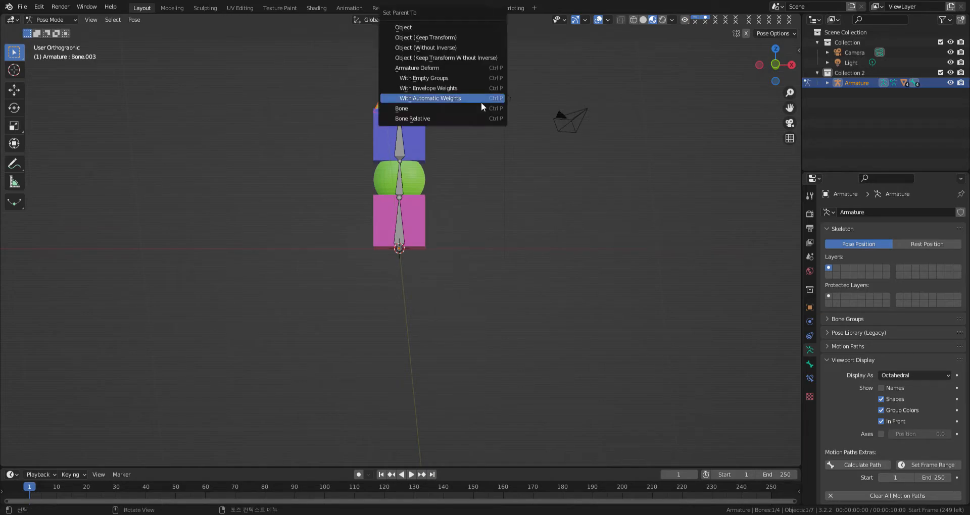
pyautogui.click(465, 108)
pyautogui.click(493, 148)
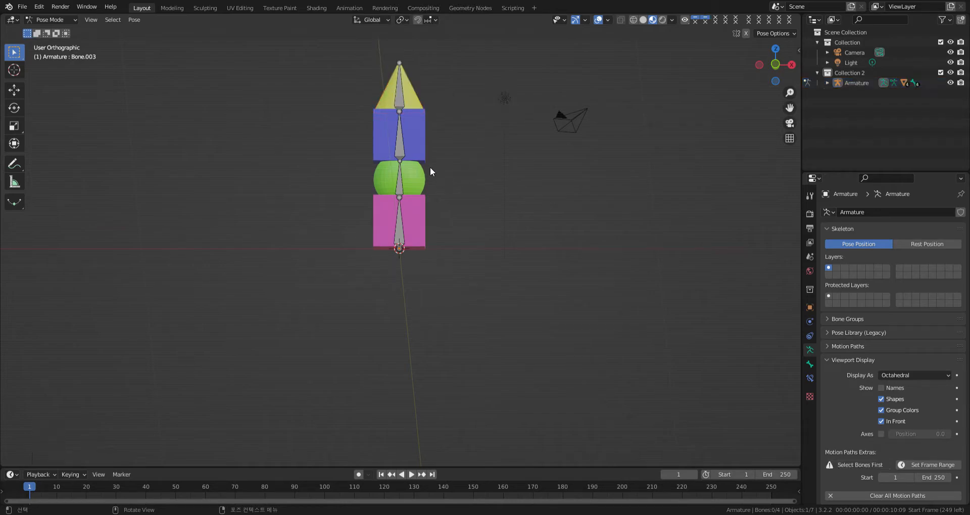
# Step: Test-rotate the blue cube's bone and the cone's bone to check that their objects follow, cancelling each rotation
pyautogui.click(400, 134)
pyautogui.press('r')
pyautogui.rightClick(408, 138)
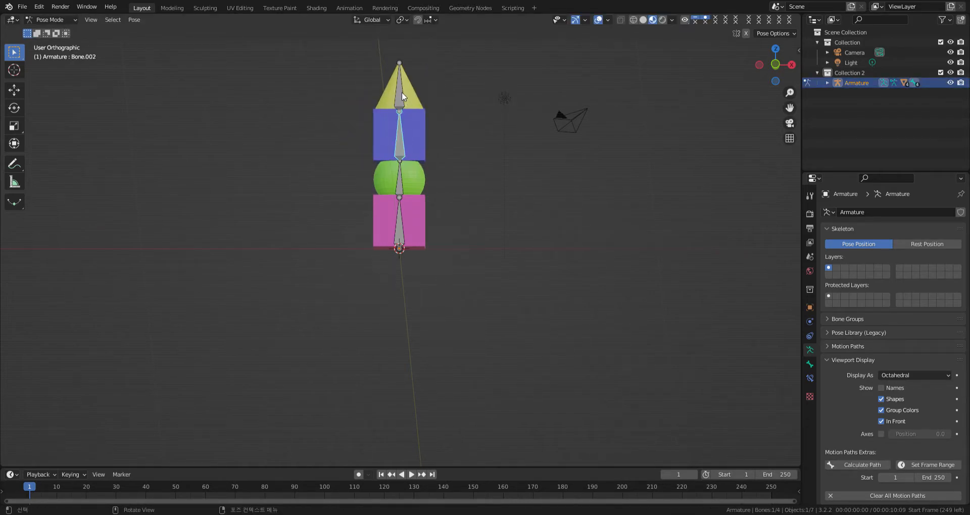
pyautogui.click(403, 96)
pyautogui.press('r')
pyautogui.rightClick(495, 162)
# Step: Enlarge the timeline area and change it to the Asset Browser
pyautogui.moveTo(525, 473); pyautogui.dragTo(515, 330)
pyautogui.click(14, 336)
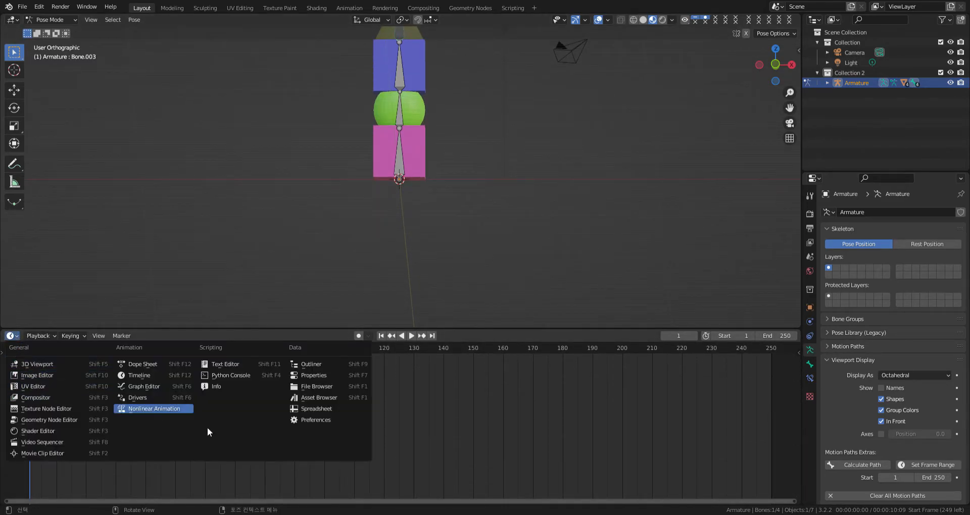
pyautogui.click(318, 400)
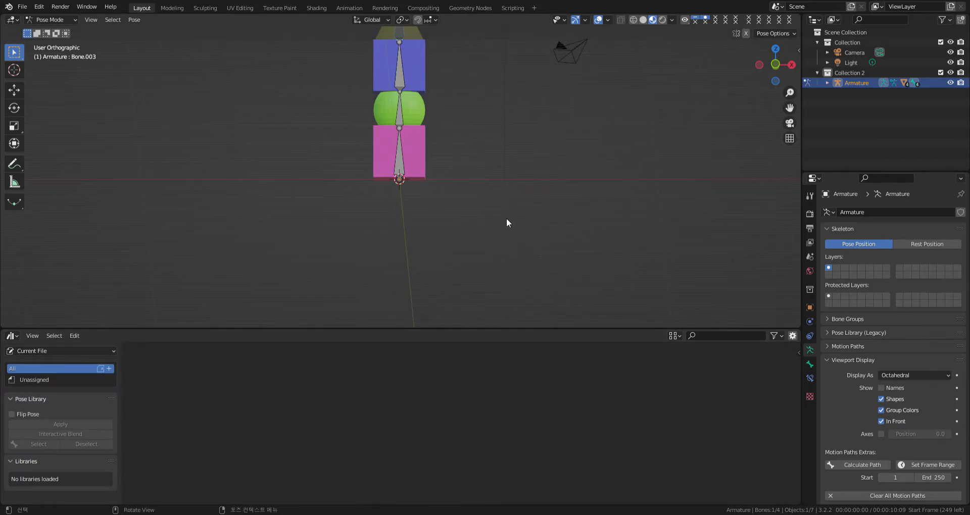
# Step: Select all four bones of the armature in Pose Mode, from the pink cube's bone up to the cone's bone
pyautogui.click(520, 186)
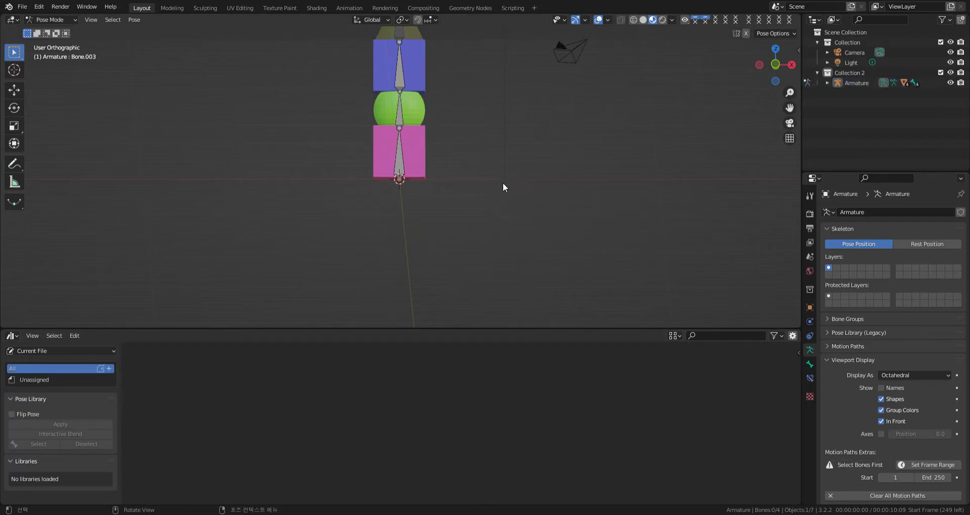
pyautogui.keyDown('shift'); pyautogui.moveTo(509, 124); pyautogui.dragTo(499, 185, button='middle'); pyautogui.keyUp('shift')
pyautogui.click(413, 225)
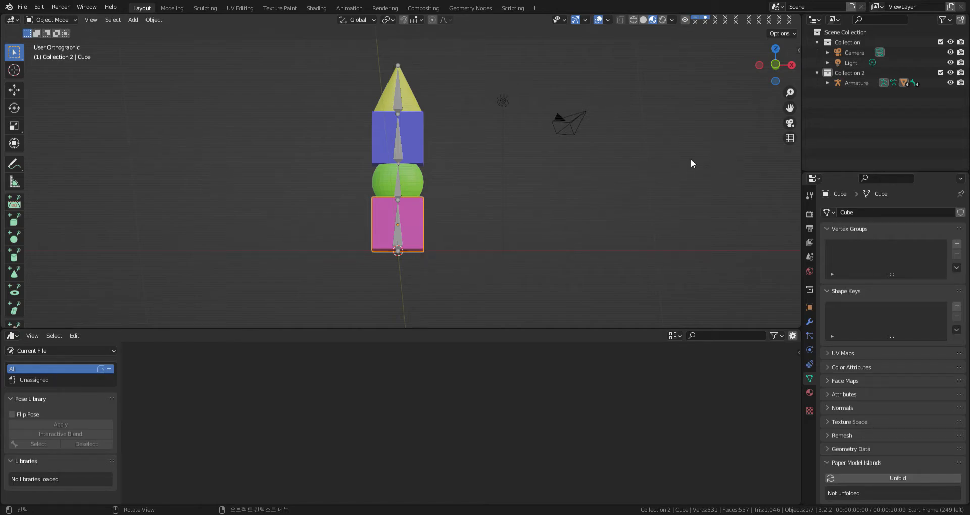
pyautogui.click(398, 217)
pyautogui.keyDown('shift'); pyautogui.click(399, 185); pyautogui.keyUp('shift')
pyautogui.keyDown('shift'); pyautogui.click(398, 147); pyautogui.keyUp('shift')
pyautogui.keyDown('shift'); pyautogui.click(399, 100); pyautogui.keyUp('shift')
# Step: Create a pose asset from the four selected bones in their upright pose
pyautogui.click(798, 51)
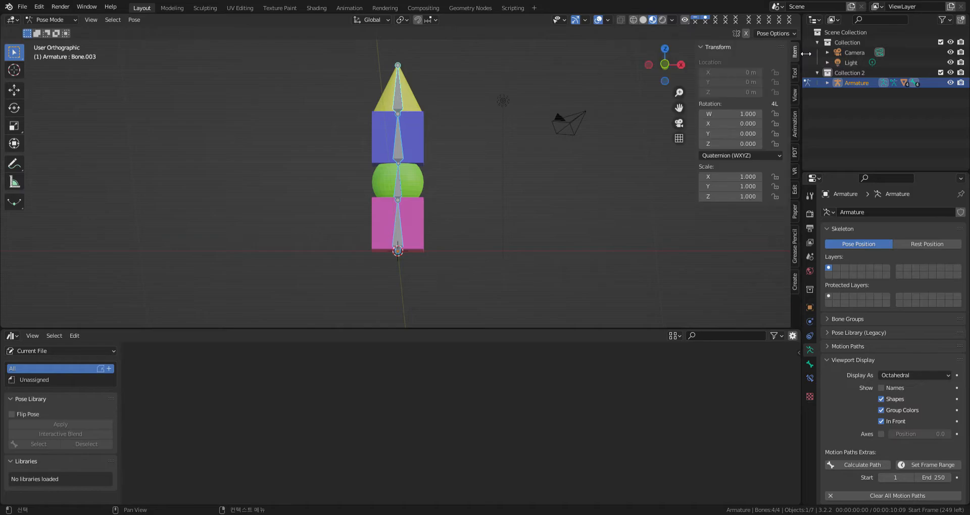
pyautogui.click(795, 122)
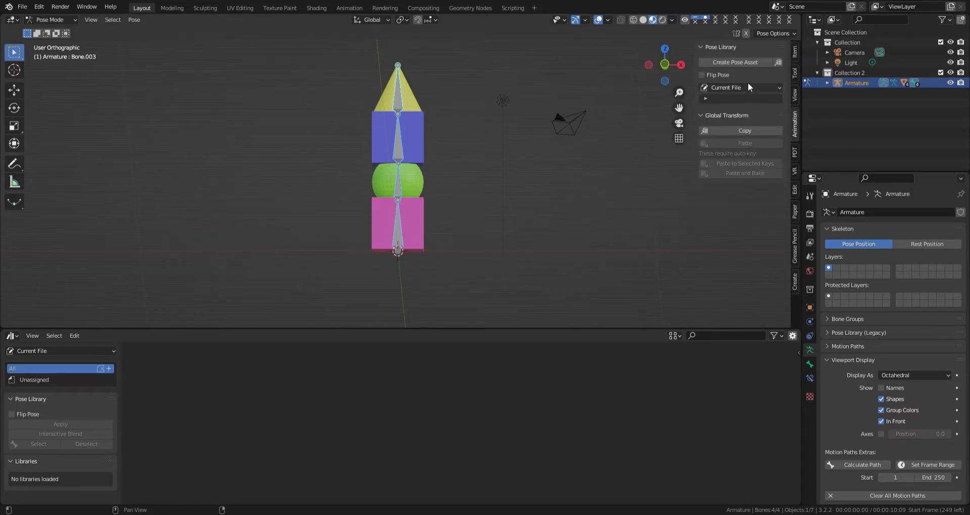
pyautogui.click(743, 62)
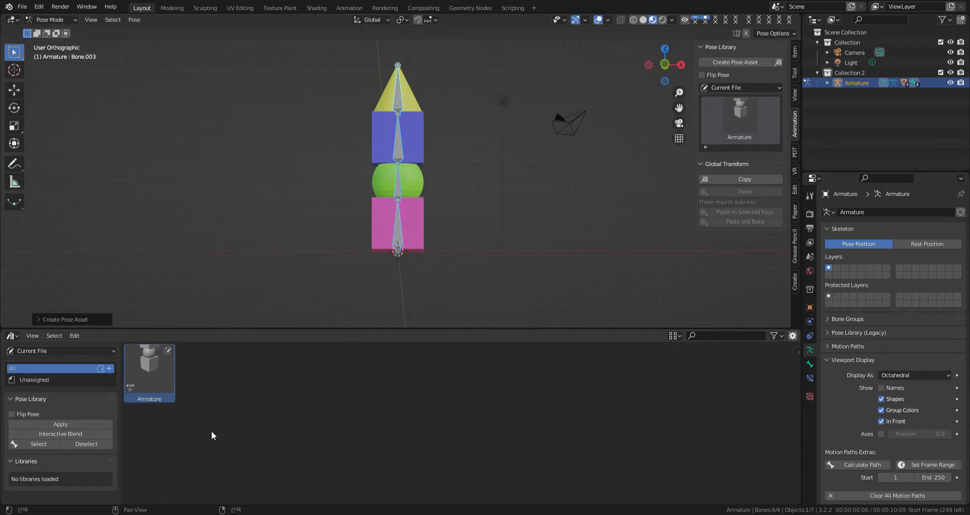
# Step: Show the new pose asset's details and rename it box4base, then clear the asset selection
pyautogui.click(797, 352)
pyautogui.click(780, 352)
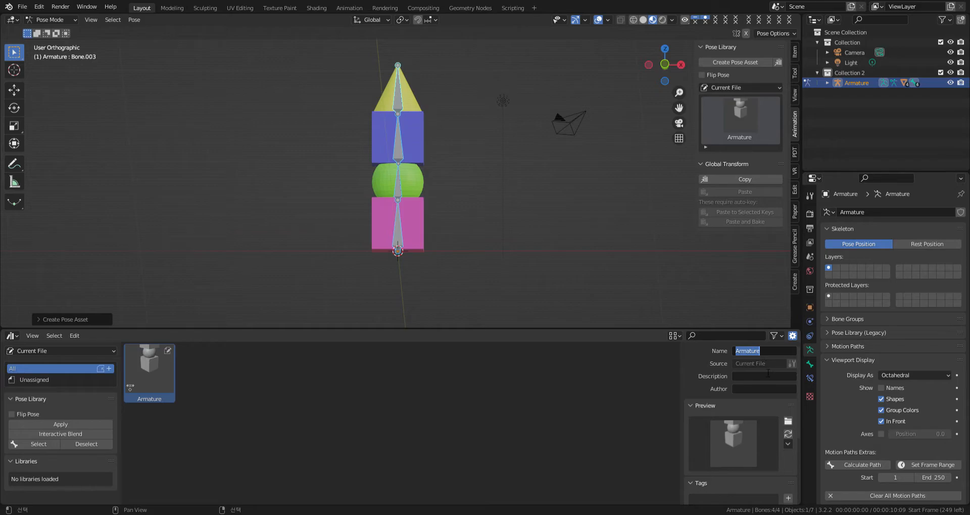
pyautogui.write('base')
pyautogui.press('BackSpace')
pyautogui.press('BackSpace')
pyautogui.press('BackSpace')
pyautogui.press('BackSpace')
pyautogui.write('box4base')
pyautogui.press('Return')
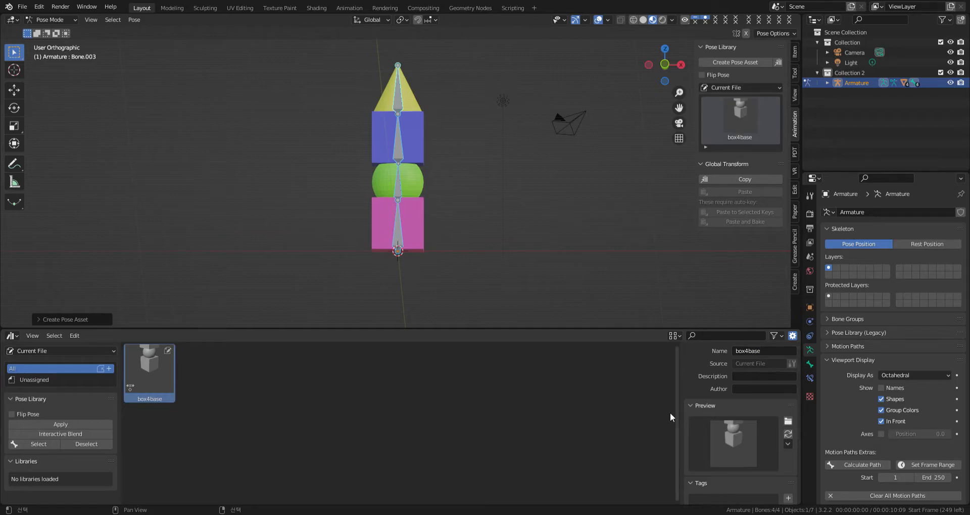
pyautogui.click(505, 404)
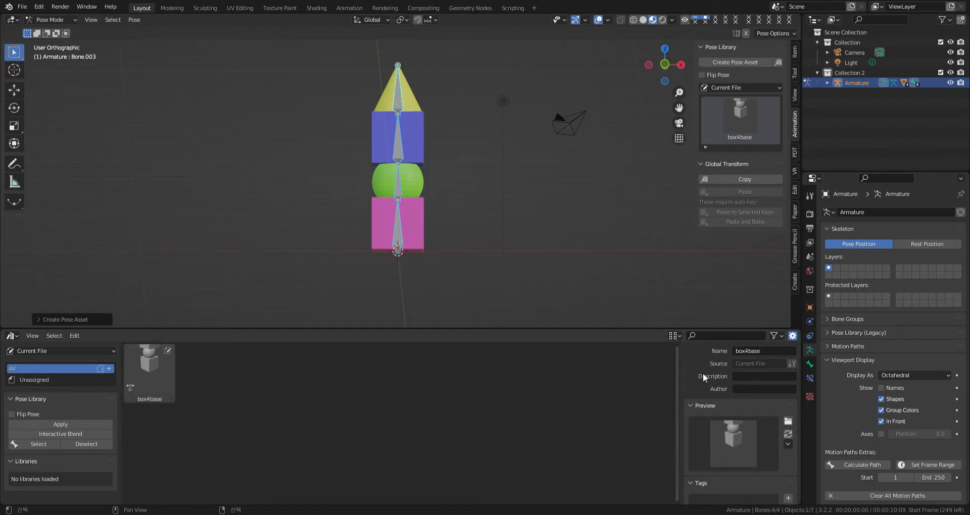
# Step: Bend the stack sideways over the pink cube by rotating the green sphere's, blue cube's and cone's bones in turn
pyautogui.click(397, 226)
pyautogui.click(398, 193)
pyautogui.press('r')
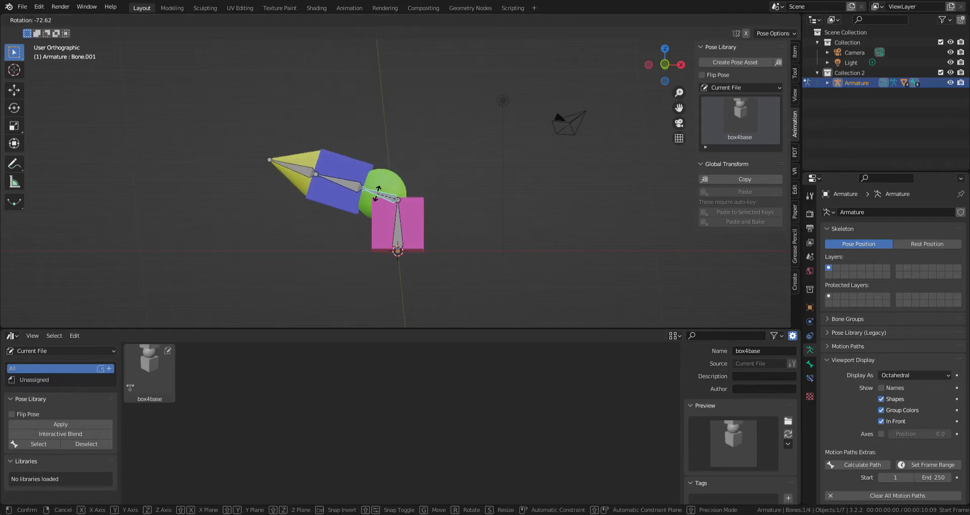
pyautogui.click(376, 193)
pyautogui.click(345, 183)
pyautogui.press('r')
pyautogui.click(307, 212)
pyautogui.click(307, 213)
pyautogui.press('r')
pyautogui.click(296, 208)
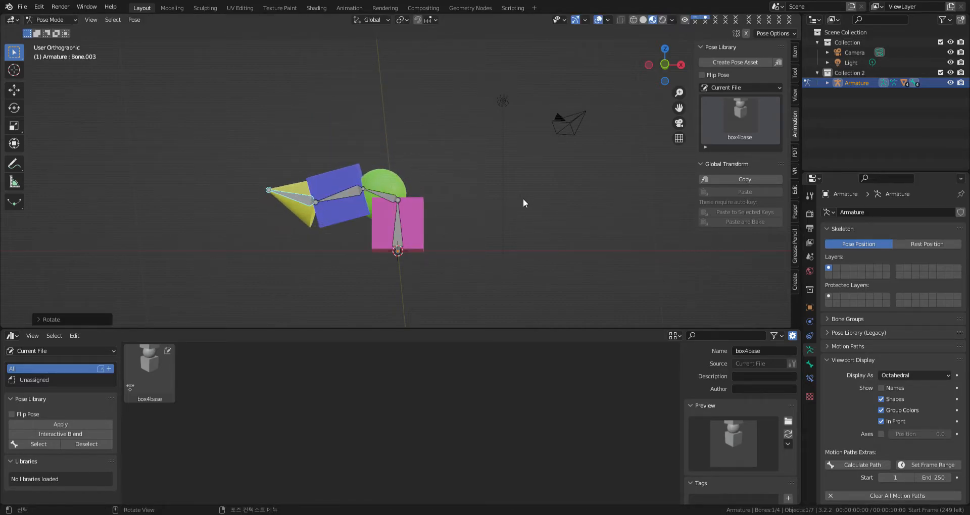
# Step: Create a pose asset with only the cone's bone selected and name it box4side
pyautogui.click(723, 61)
pyautogui.click(764, 352)
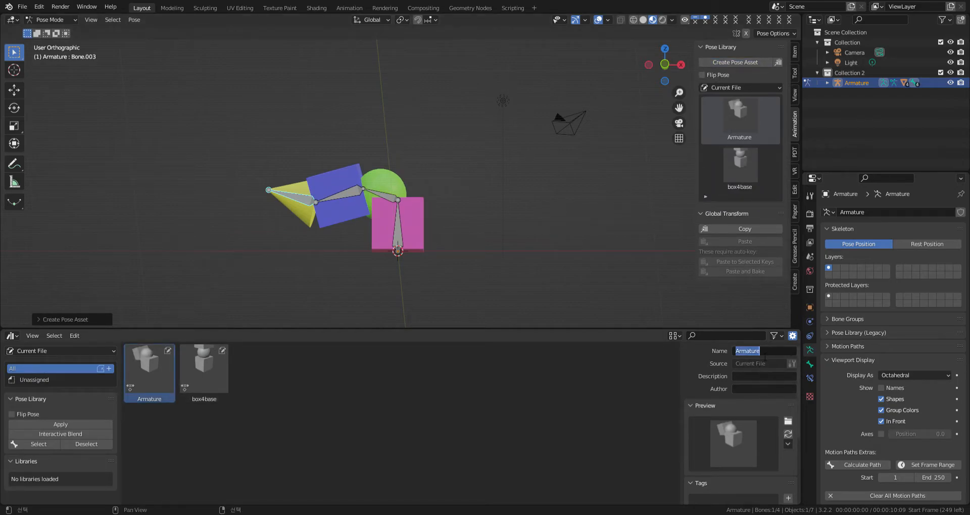
pyautogui.write('box4')
pyautogui.write('side')
pyautogui.press('Return')
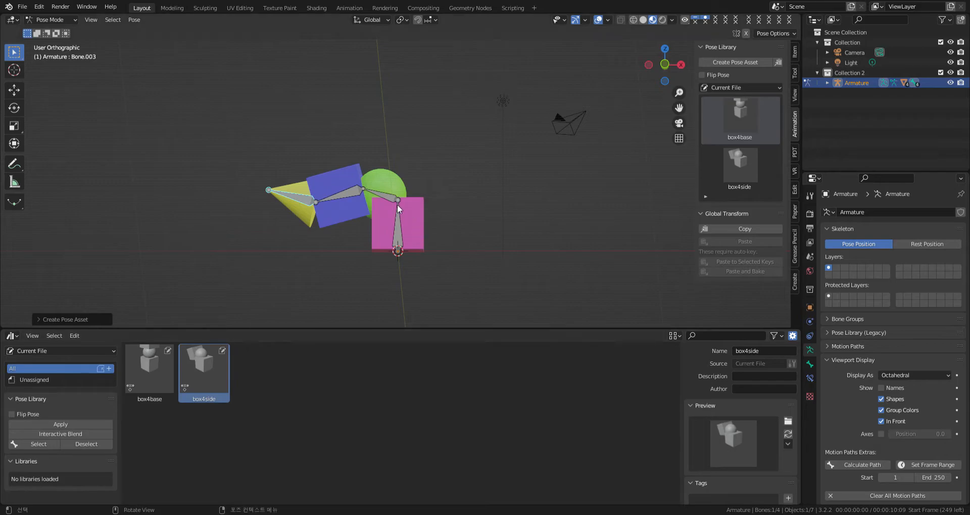
# Step: With no bones selected, test-apply the box4base and box4side poses, and undo both applications
pyautogui.click(398, 218)
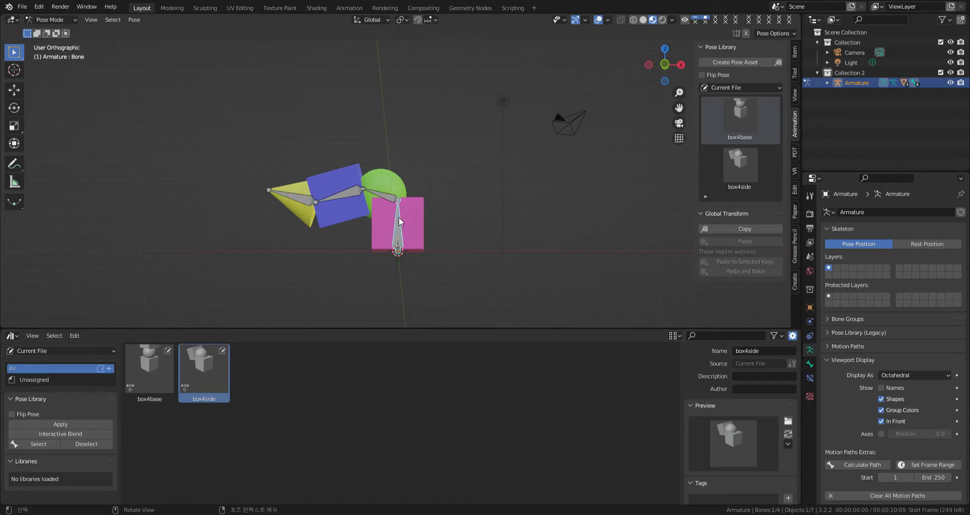
pyautogui.click(491, 199)
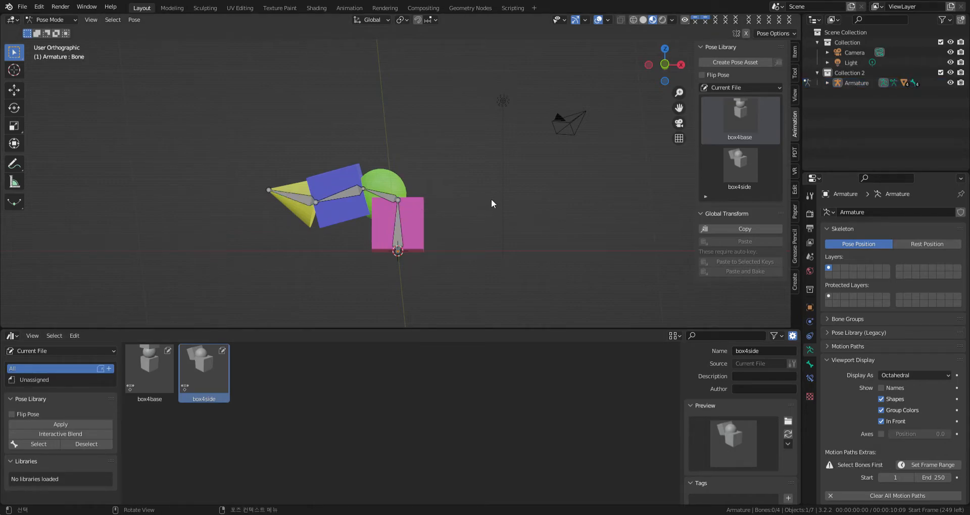
pyautogui.click(144, 374)
pyautogui.rightClick(211, 380)
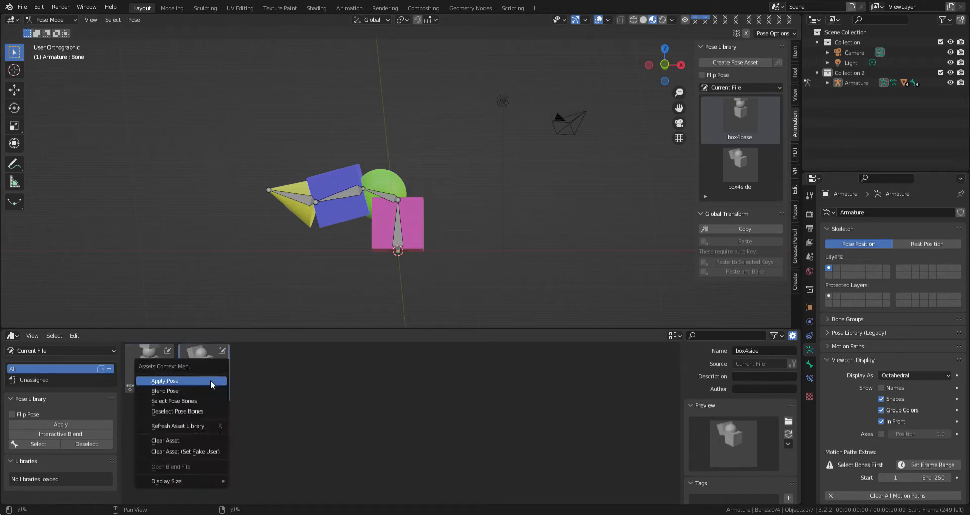
pyautogui.rightClick(150, 375)
pyautogui.click(155, 374)
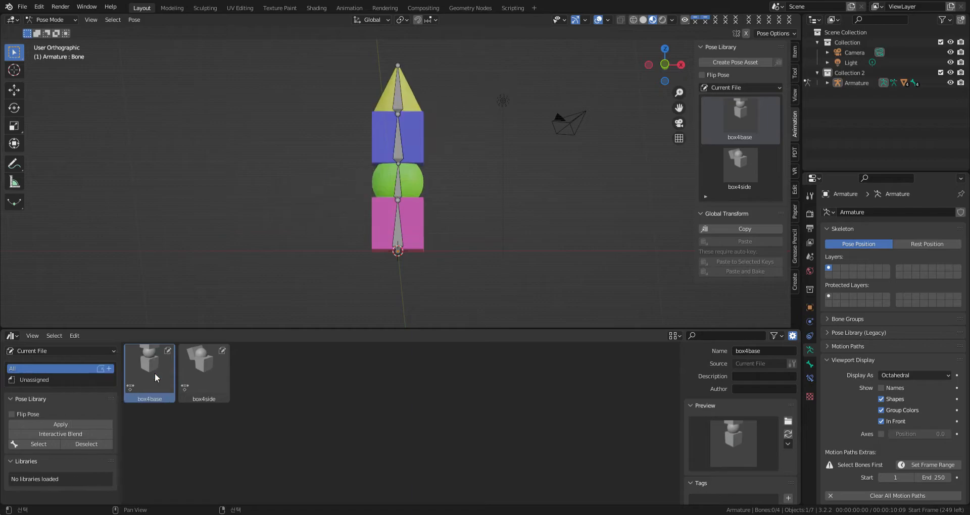
pyautogui.rightClick(202, 378)
pyautogui.click(202, 378)
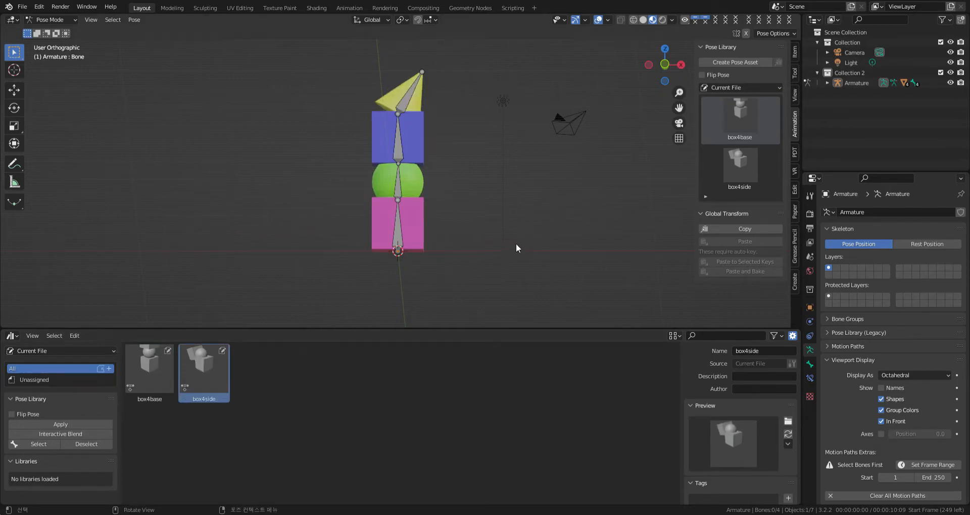
pyautogui.hotkey('ctrl', 'z')
pyautogui.hotkey('ctrl', 'z')
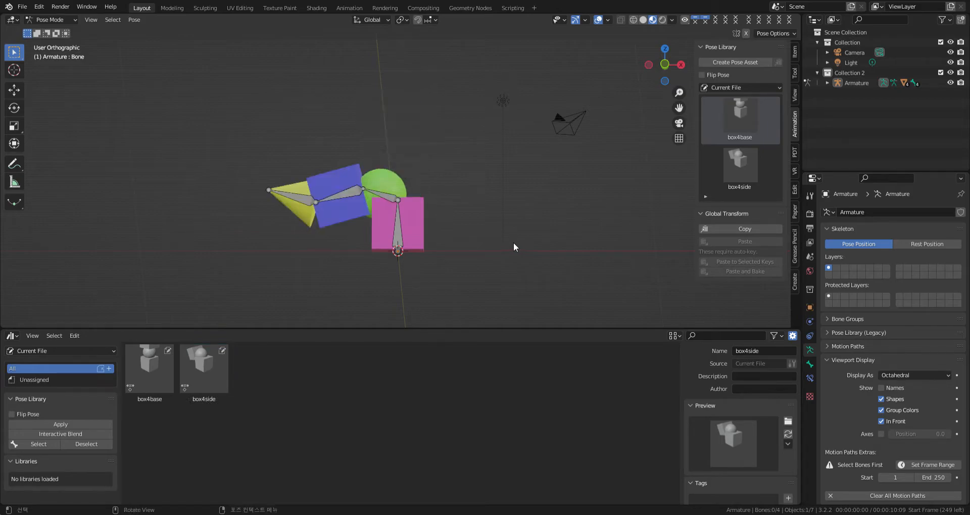
# Step: Remove the box4side pose from the asset library with Clear Asset
pyautogui.click(208, 378)
pyautogui.rightClick(208, 378)
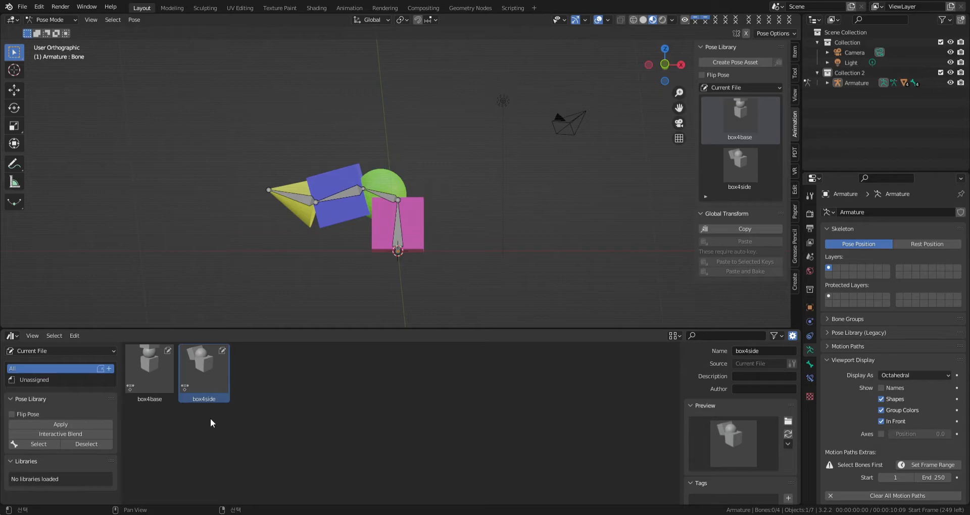
pyautogui.rightClick(208, 377)
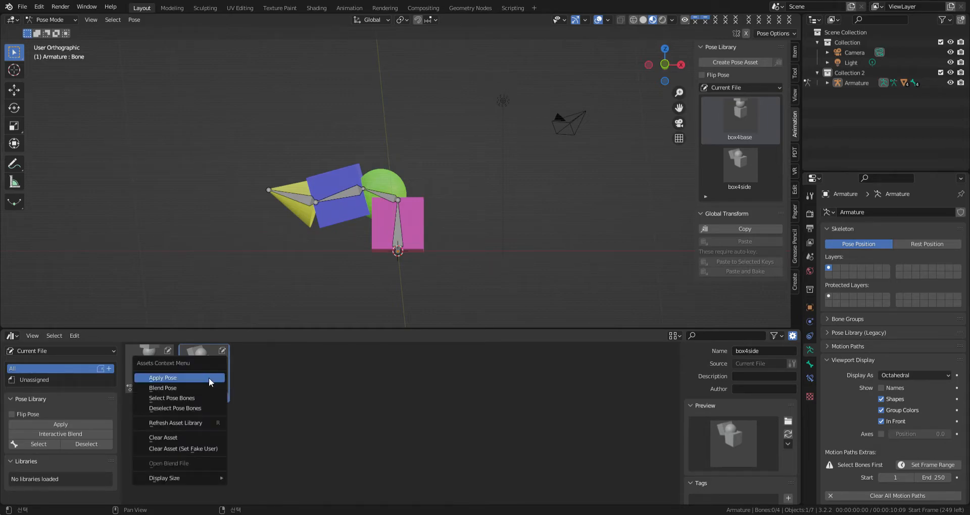
pyautogui.click(192, 436)
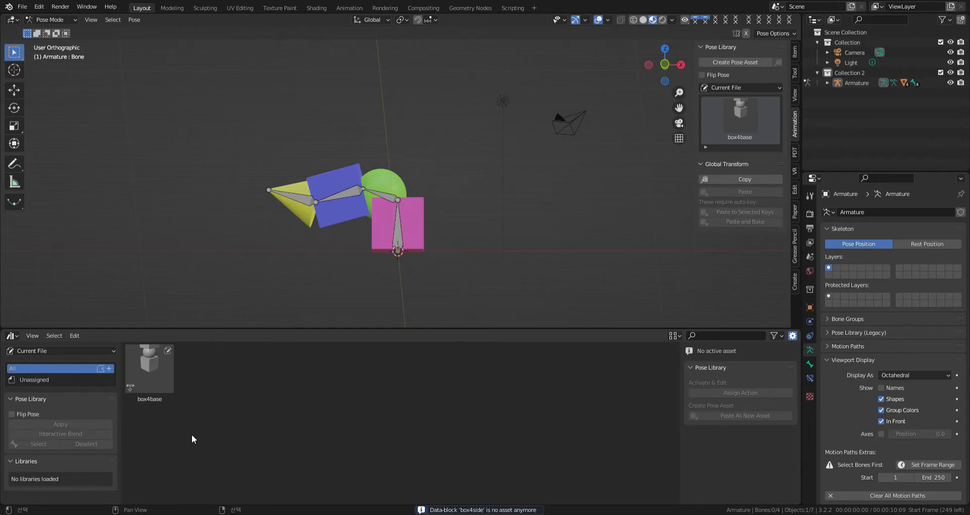
# Step: Create a pose asset from the three bent bones (green sphere, blue cube and cone) and name it box4side
pyautogui.click(385, 197)
pyautogui.keyDown('shift'); pyautogui.click(347, 195); pyautogui.keyUp('shift')
pyautogui.keyDown('shift'); pyautogui.click(305, 197); pyautogui.keyUp('shift')
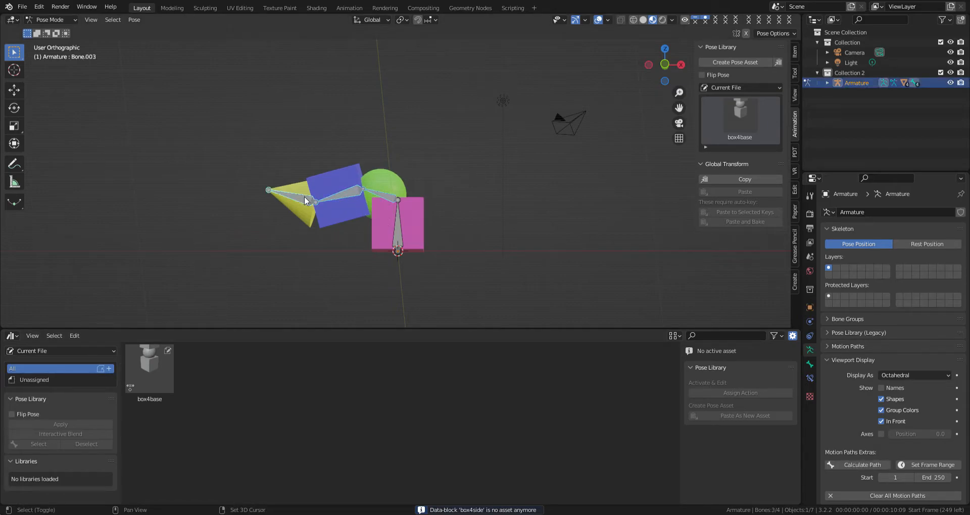
pyautogui.click(724, 64)
pyautogui.click(763, 352)
pyautogui.write('bo')
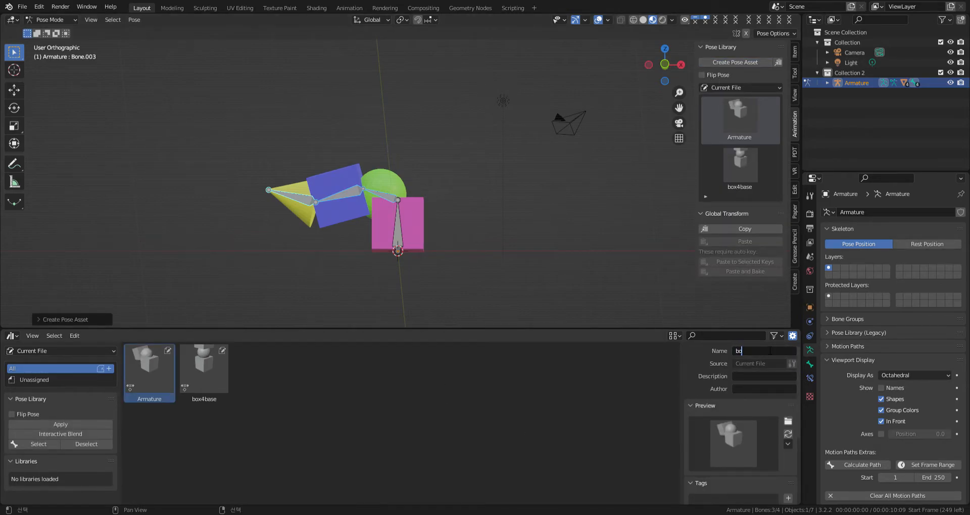
pyautogui.write('x4side')
pyautogui.press('Return')
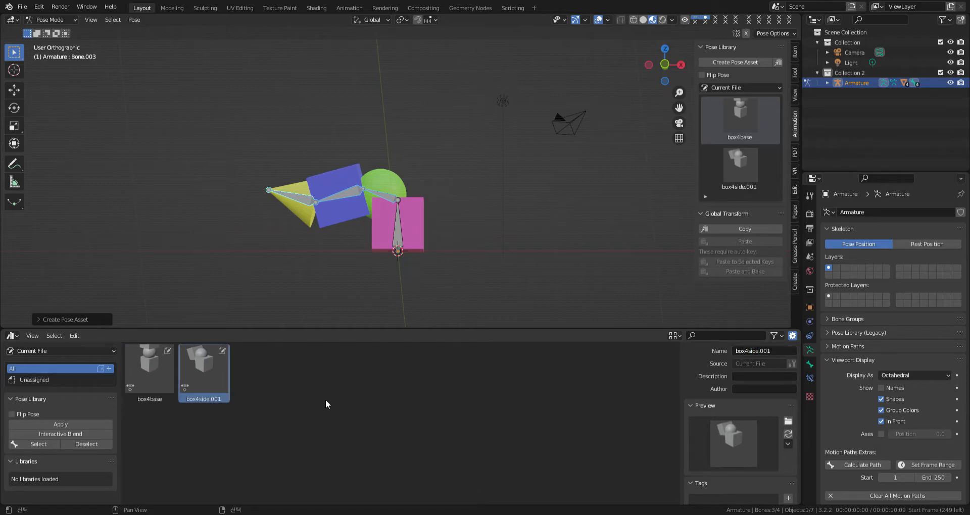
pyautogui.click(325, 399)
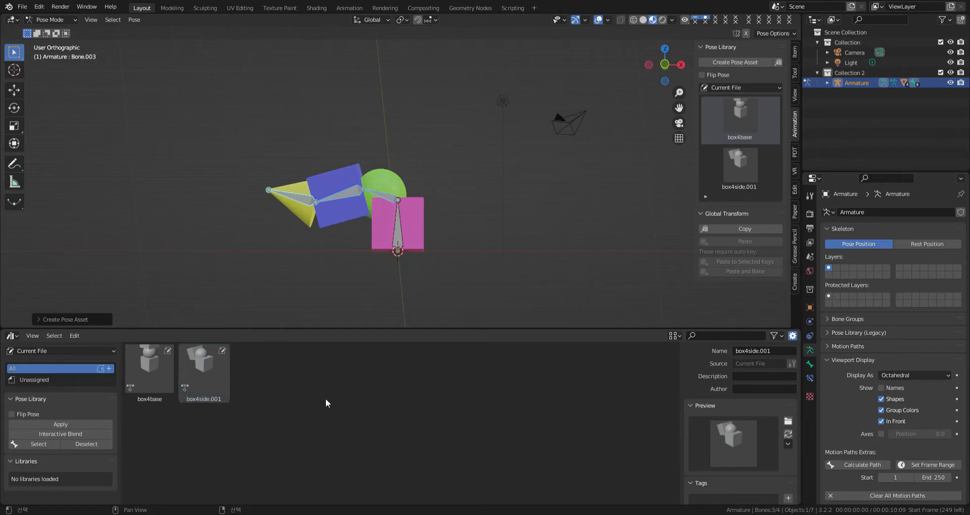
# Step: Test the saved poses by applying box4base, the new side pose, and box4base again
pyautogui.rightClick(147, 375)
pyautogui.click(138, 317)
pyautogui.rightClick(187, 377)
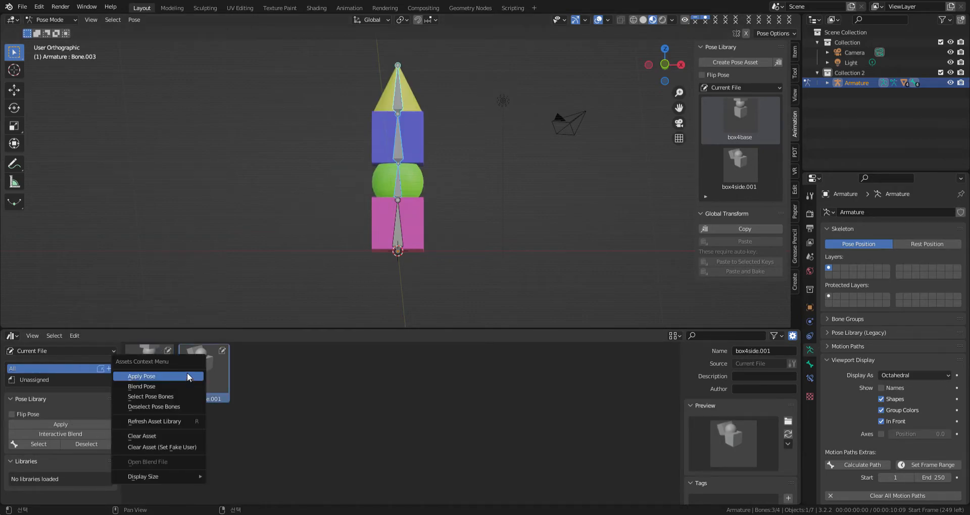
pyautogui.click(179, 376)
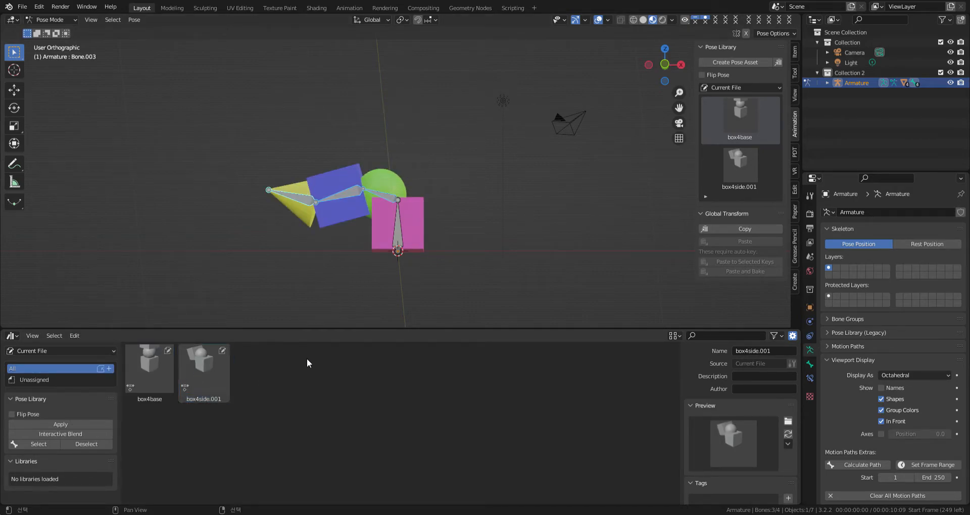
pyautogui.rightClick(147, 376)
pyautogui.click(134, 378)
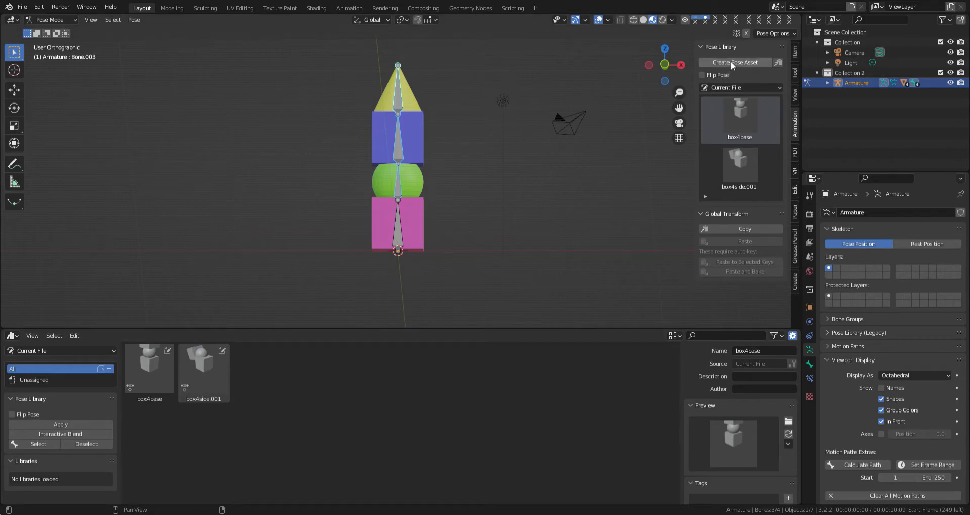
# Step: Rotate the pink cube's bone so the whole straight stack lies almost flat along the ground
pyautogui.click(399, 230)
pyautogui.press('r')
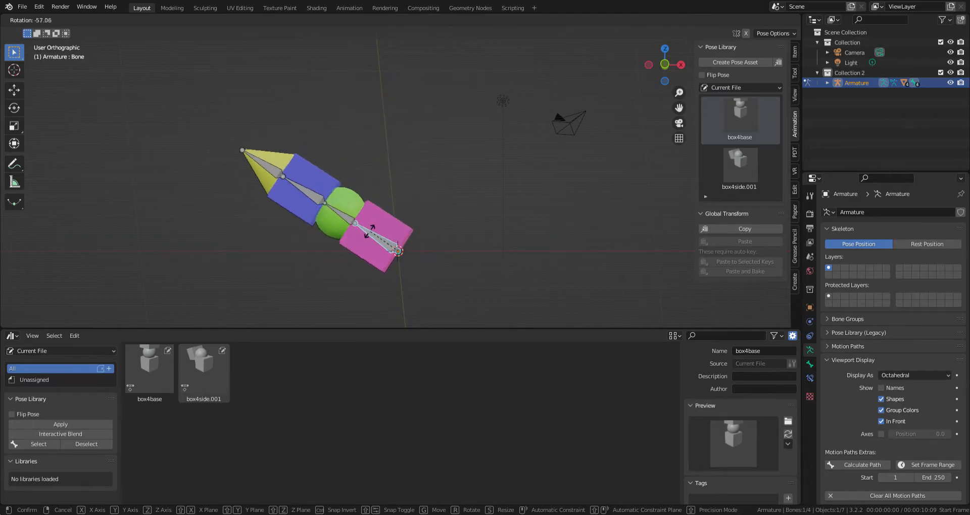
pyautogui.click(350, 242)
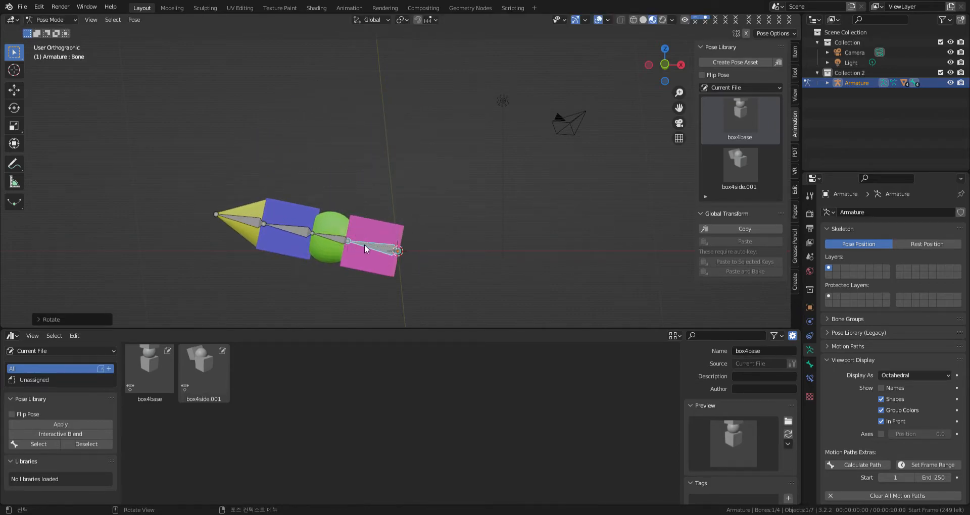
pyautogui.press('r')
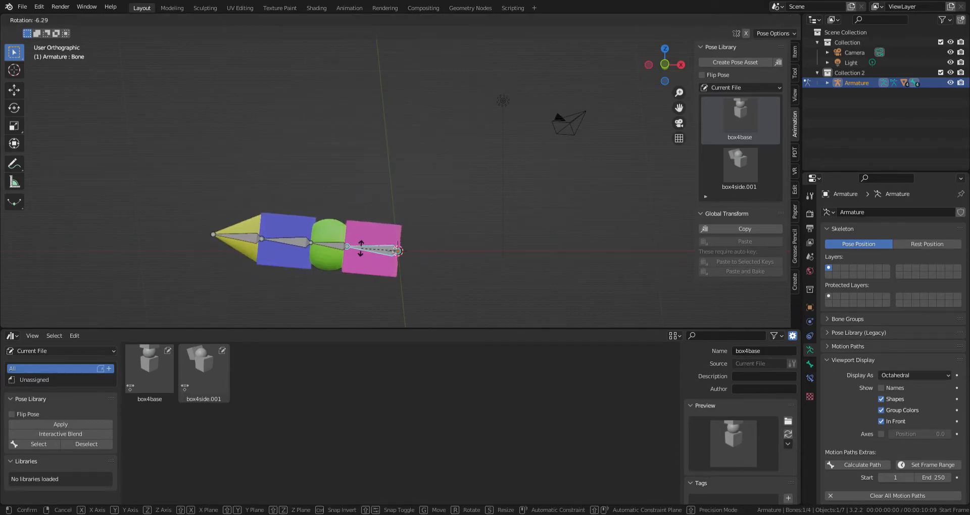
pyautogui.click(361, 248)
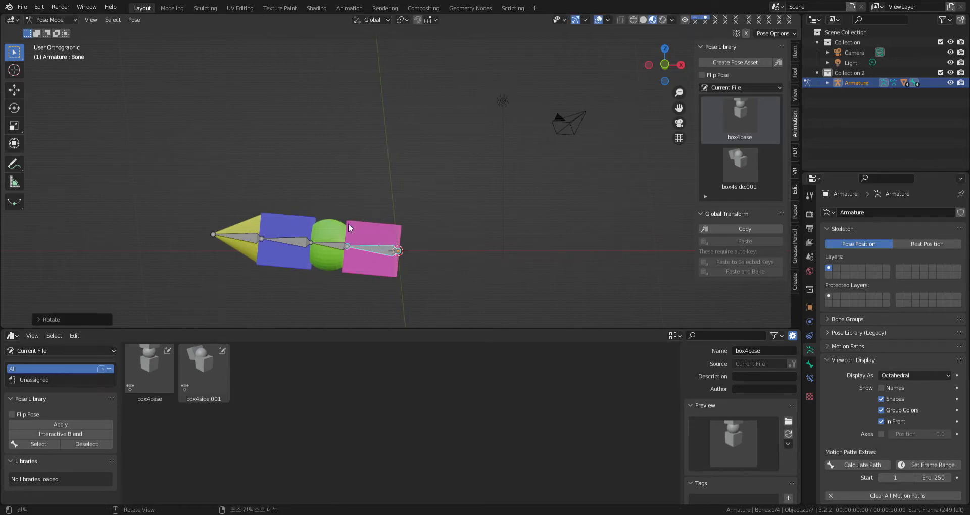
# Step: Create a pose asset from the pink cube's rotated bone and name it box4down
pyautogui.click(733, 61)
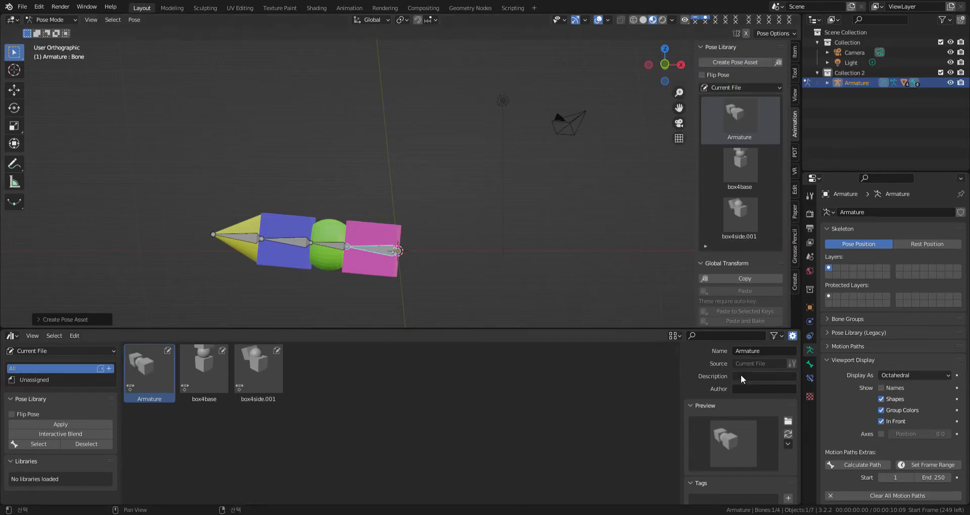
pyautogui.write('box4down')
pyautogui.press('Return')
pyautogui.click(388, 415)
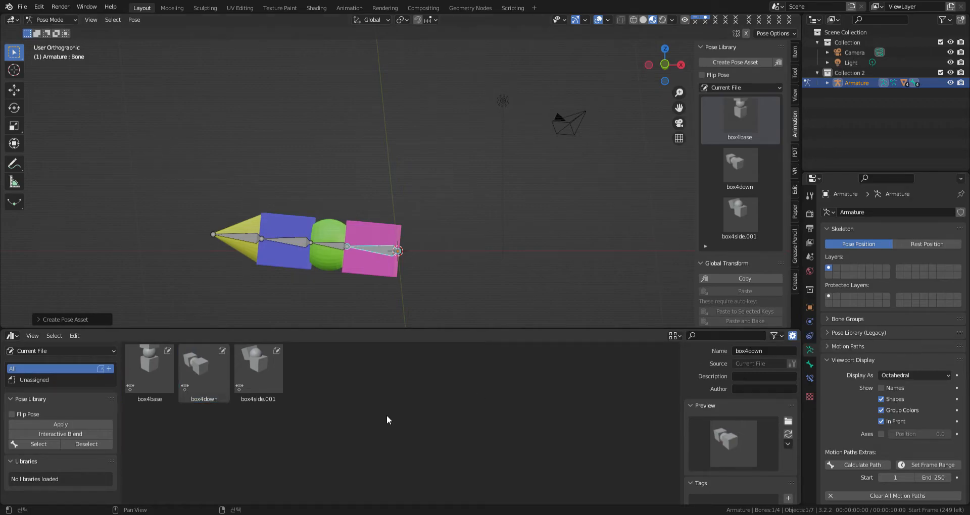
# Step: Apply the box4base pose and the box4down pose with only the pink cube's bone selected
pyautogui.rightClick(144, 371)
pyautogui.click(145, 373)
pyautogui.rightClick(205, 375)
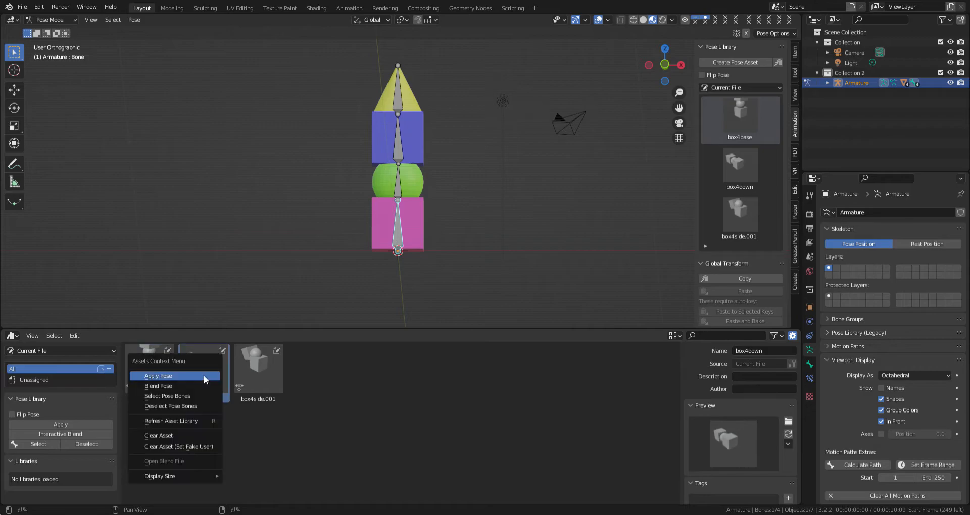
pyautogui.click(204, 375)
pyautogui.rightClick(245, 369)
pyautogui.press('Escape')
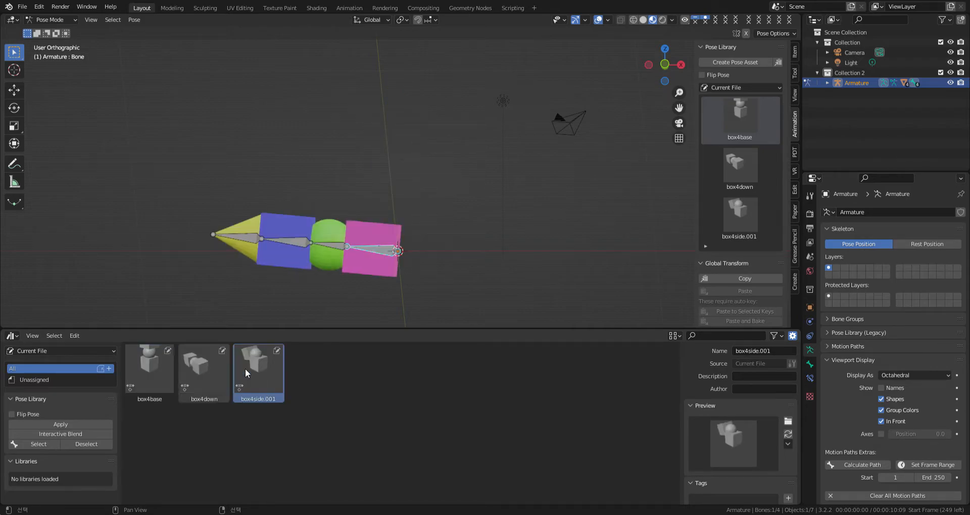
# Step: Try applying box4side.001, followed by box4down, while only the pink cube's bone is selected
pyautogui.rightClick(255, 371)
pyautogui.click(256, 373)
pyautogui.rightClick(196, 372)
pyautogui.click(195, 376)
pyautogui.click(260, 369)
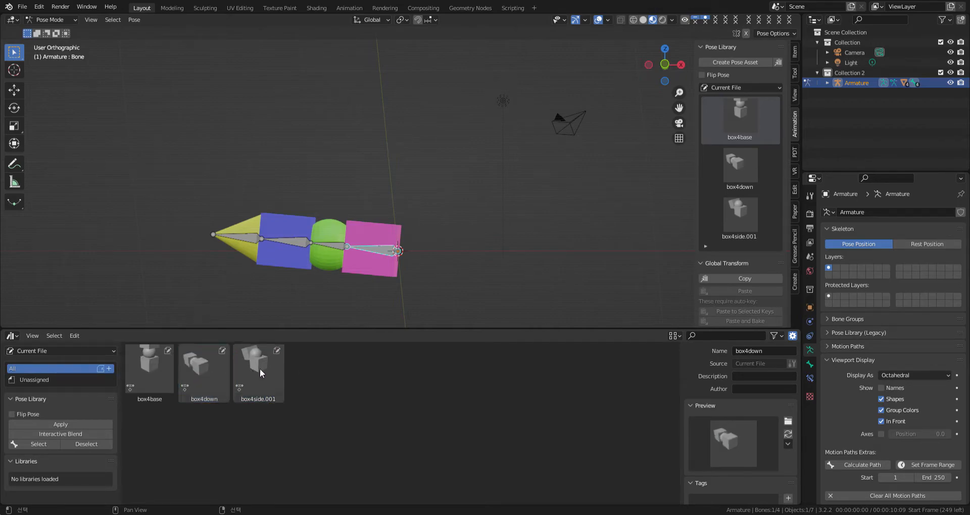
# Step: Apply box4base to straighten the stack and try box4side.001 with the pink cube's bone still selected
pyautogui.rightClick(153, 370)
pyautogui.click(154, 372)
pyautogui.rightClick(256, 372)
pyautogui.click(248, 374)
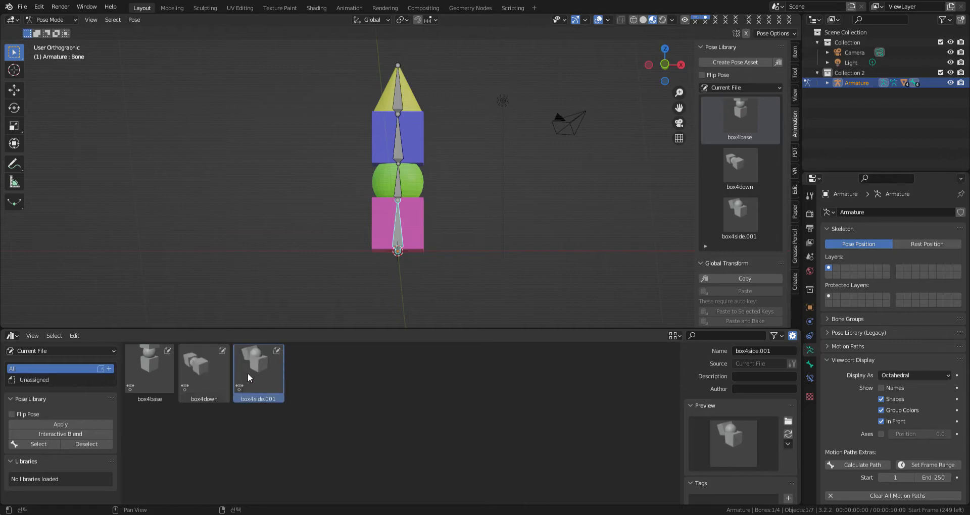
pyautogui.rightClick(270, 374)
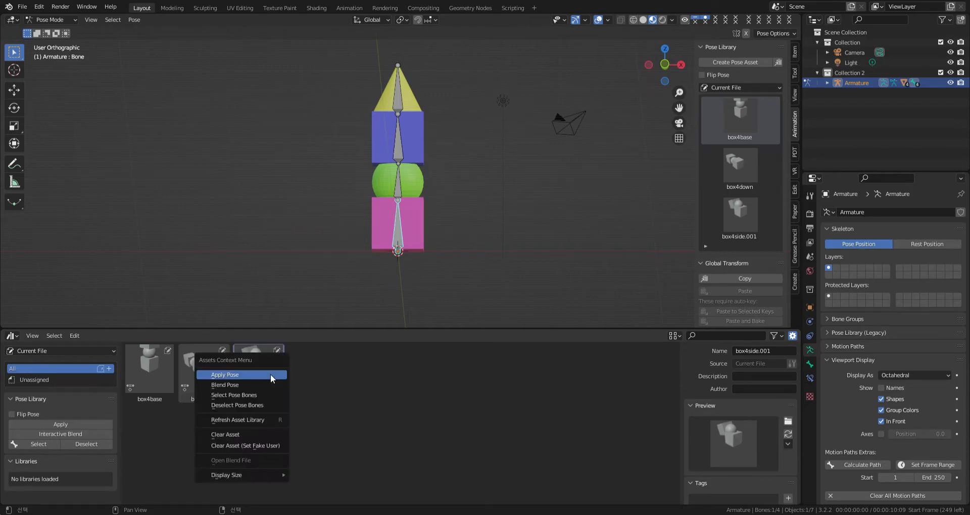
pyautogui.click(271, 375)
# Step: Apply box4down to the selected pink cube's bone and try box4side.001 on top of it
pyautogui.click(211, 375)
pyautogui.rightClick(211, 375)
pyautogui.click(211, 375)
pyautogui.click(276, 378)
pyautogui.rightClick(275, 378)
pyautogui.click(275, 378)
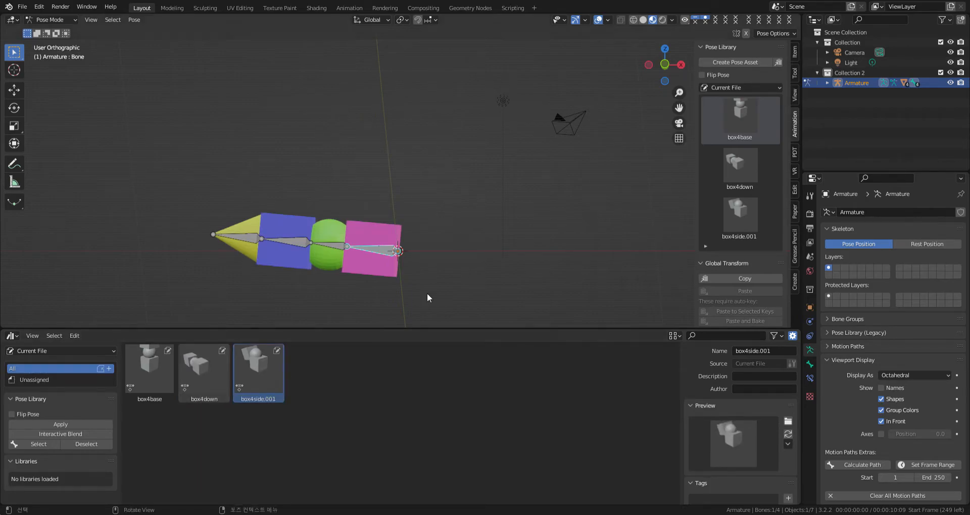
# Step: Deselect all bones and apply box4side.001, followed by box4down, to the armature
pyautogui.click(426, 294)
pyautogui.rightClick(251, 370)
pyautogui.click(251, 368)
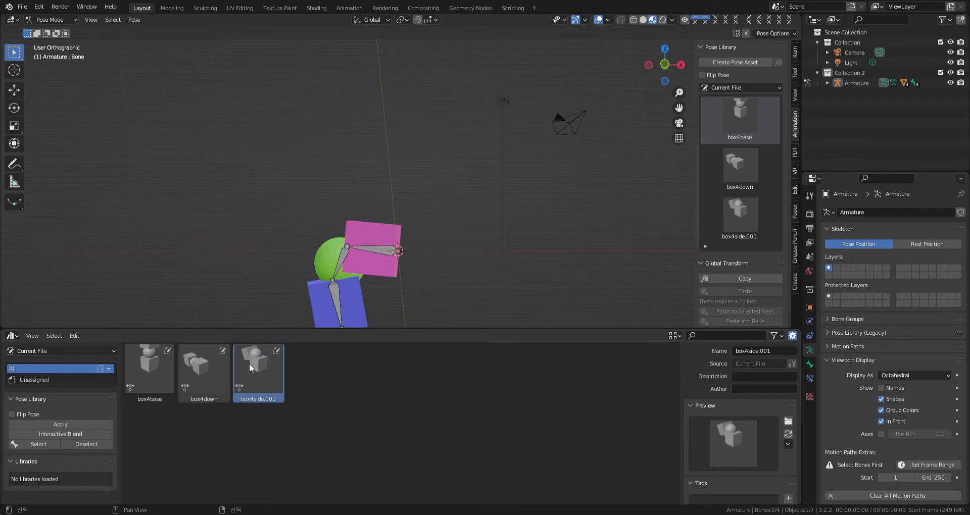
pyautogui.click(198, 374)
pyautogui.rightClick(198, 374)
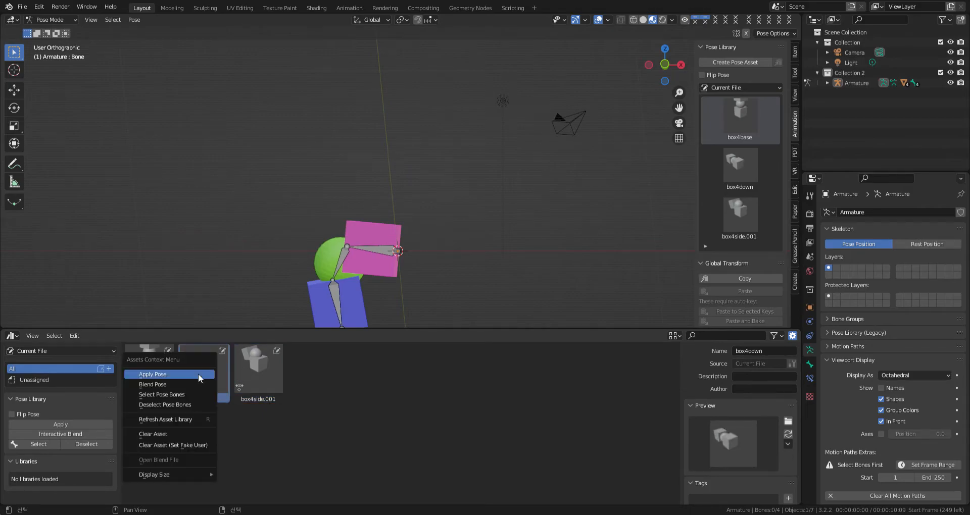
pyautogui.click(198, 373)
pyautogui.rightClick(208, 381)
pyautogui.click(209, 381)
# Step: Apply box4base, followed by box4side.001, with no bones selected
pyautogui.click(149, 370)
pyautogui.rightClick(149, 369)
pyautogui.click(148, 368)
pyautogui.click(250, 371)
pyautogui.rightClick(250, 371)
pyautogui.click(251, 371)
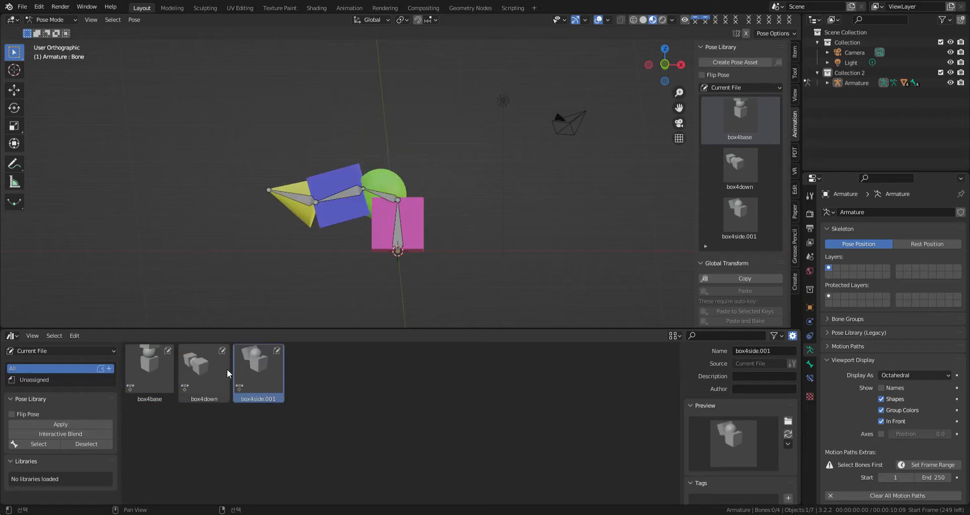
# Step: Apply box4down to the unselected armature and return the stack to the box4base pose
pyautogui.click(202, 368)
pyautogui.rightClick(202, 369)
pyautogui.click(202, 368)
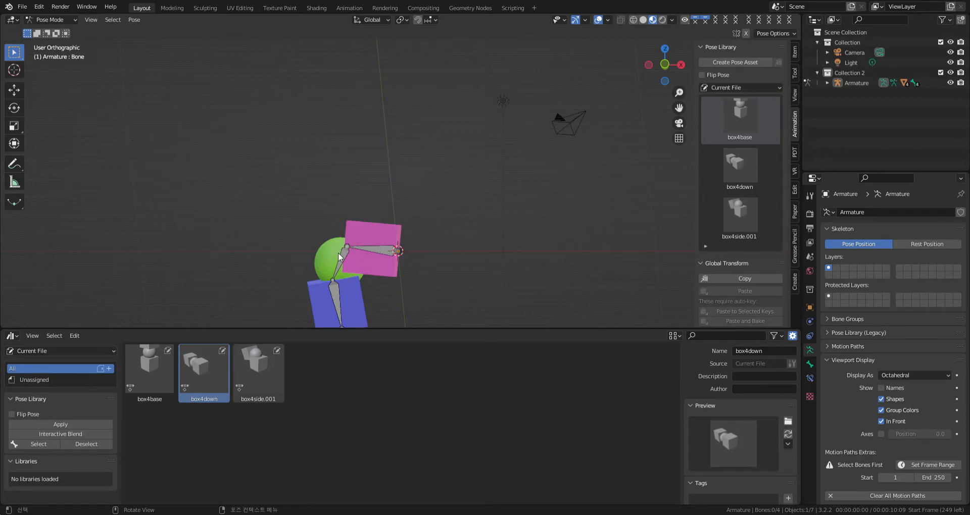
pyautogui.rightClick(150, 365)
pyautogui.click(138, 366)
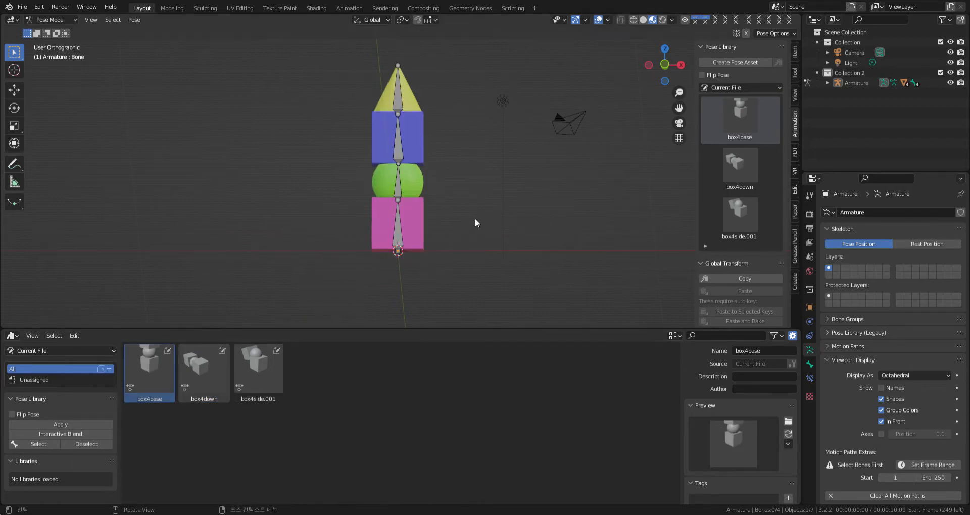
# Step: Clear the bone selection and switch the armature to Object Mode
pyautogui.moveTo(453, 69); pyautogui.dragTo(315, 237)
pyautogui.click(550, 170)
pyautogui.click(51, 20)
pyautogui.click(45, 30)
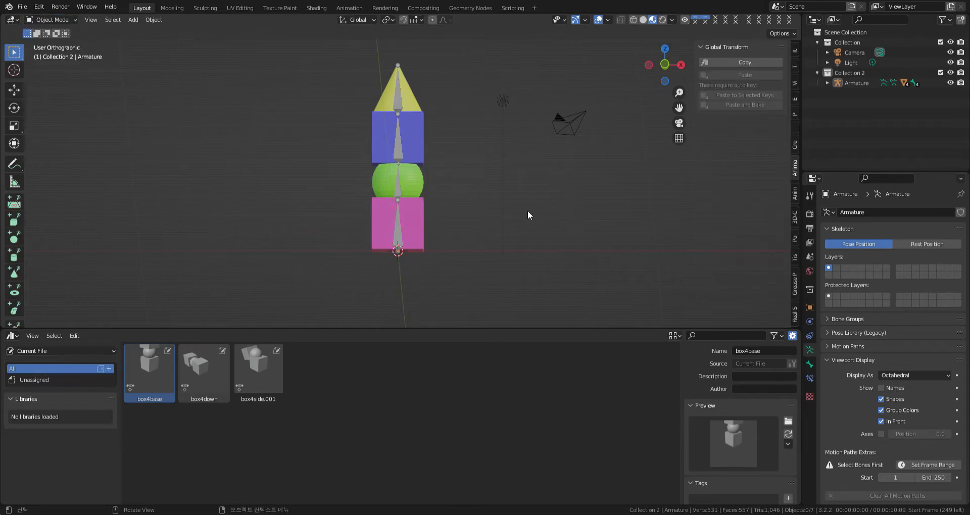
# Step: Mark Collection 2 as an asset and rename the collection asset box4
pyautogui.click(844, 73)
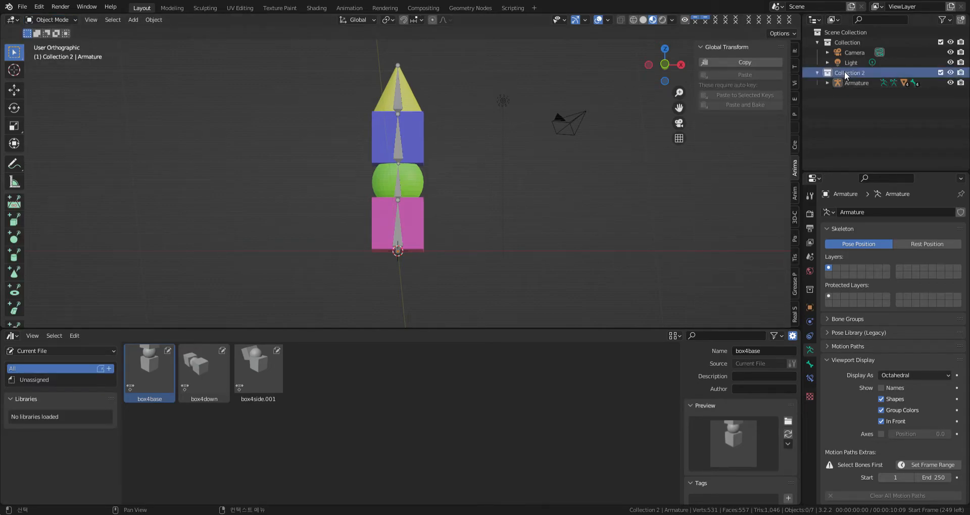
pyautogui.rightClick(844, 71)
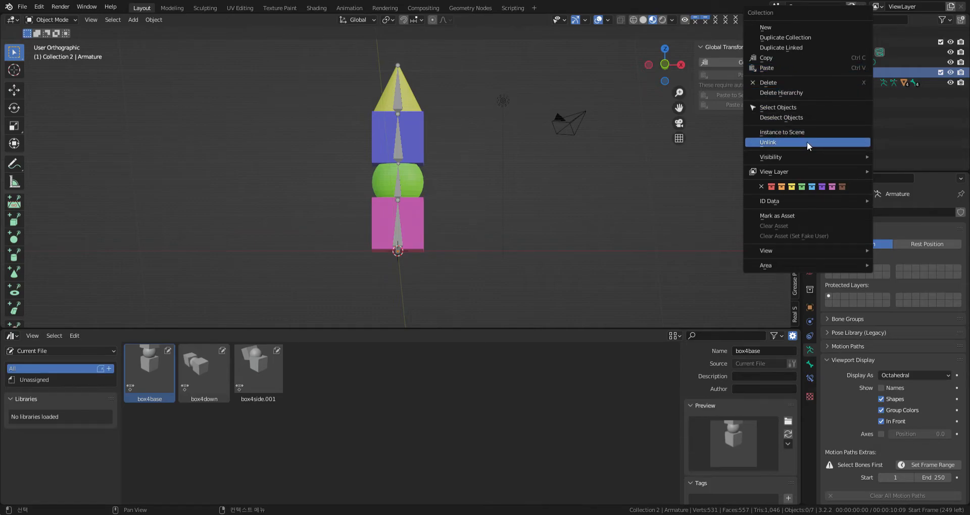
pyautogui.click(808, 216)
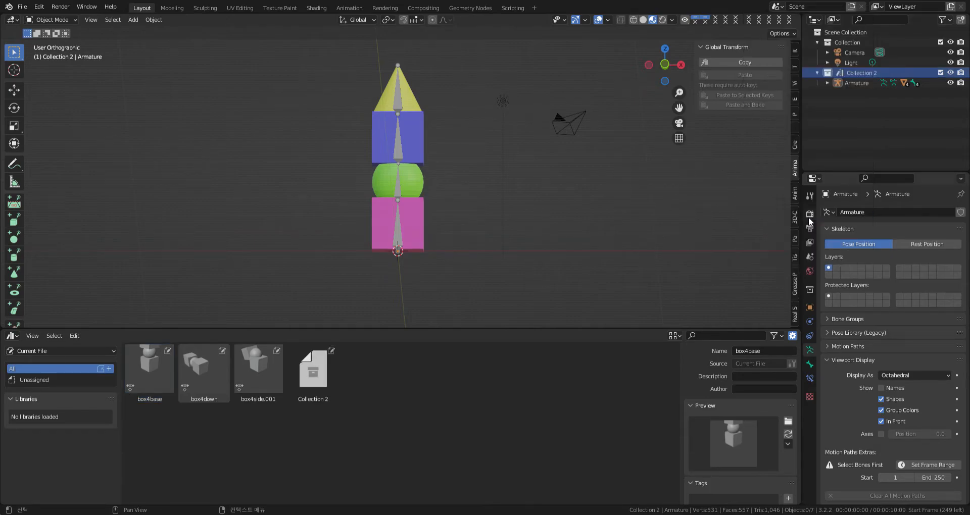
pyautogui.click(314, 369)
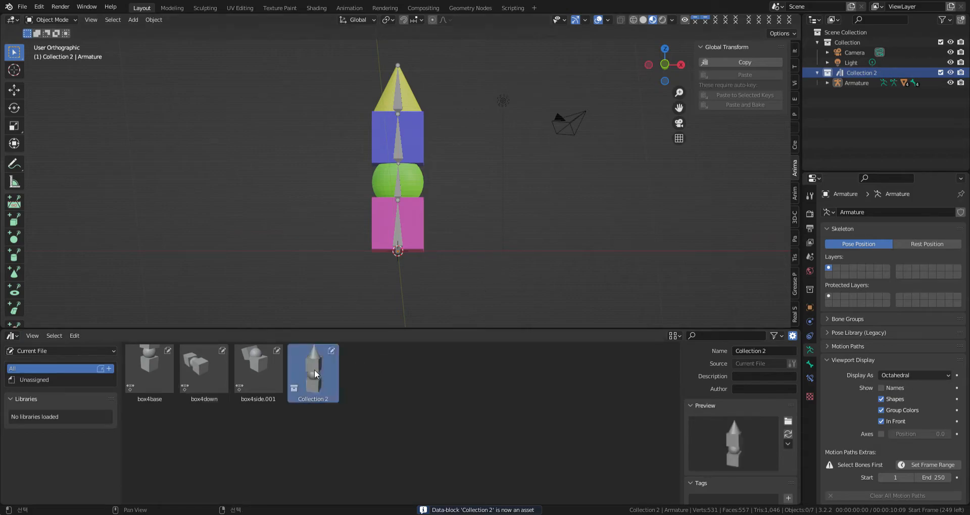
pyautogui.click(769, 349)
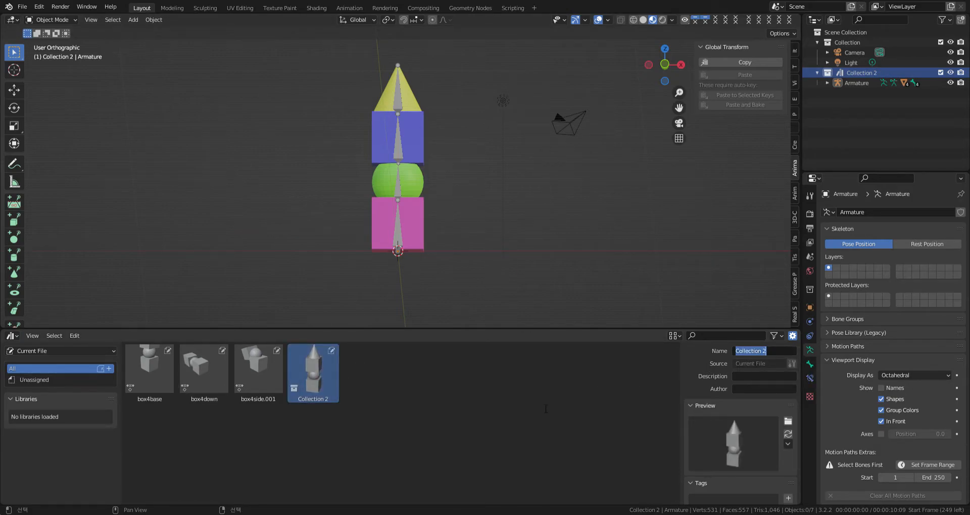
pyautogui.write('box4')
pyautogui.press('Return')
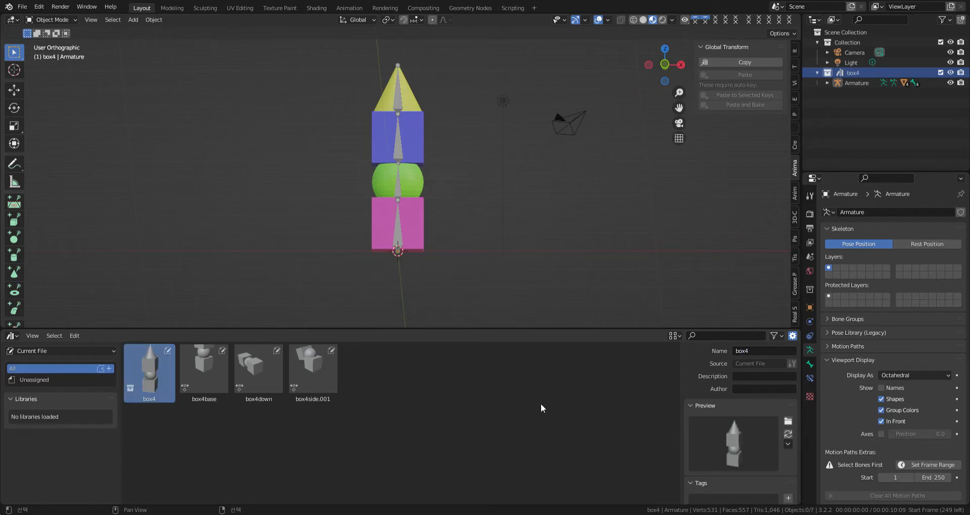
pyautogui.click(430, 400)
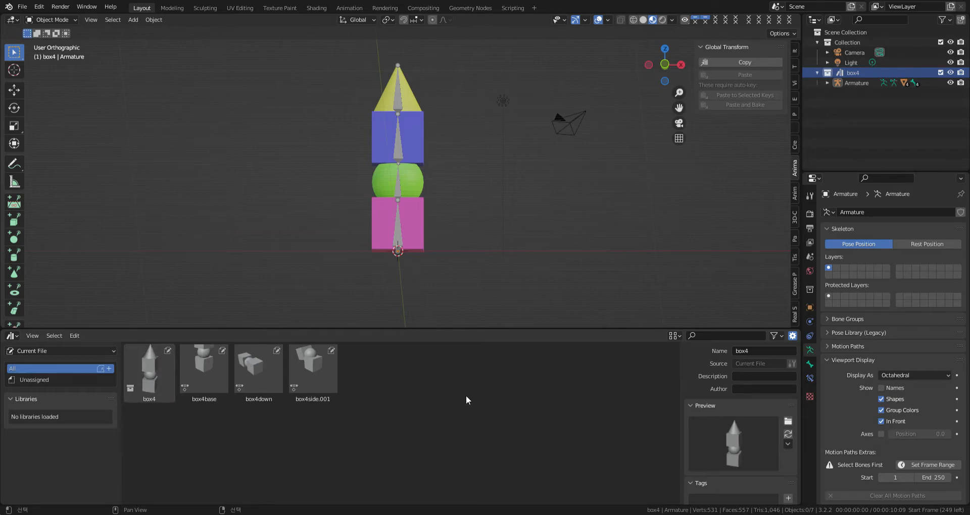
# Step: Save the file as multymeshasset.blend and start a new General file
pyautogui.click(22, 6)
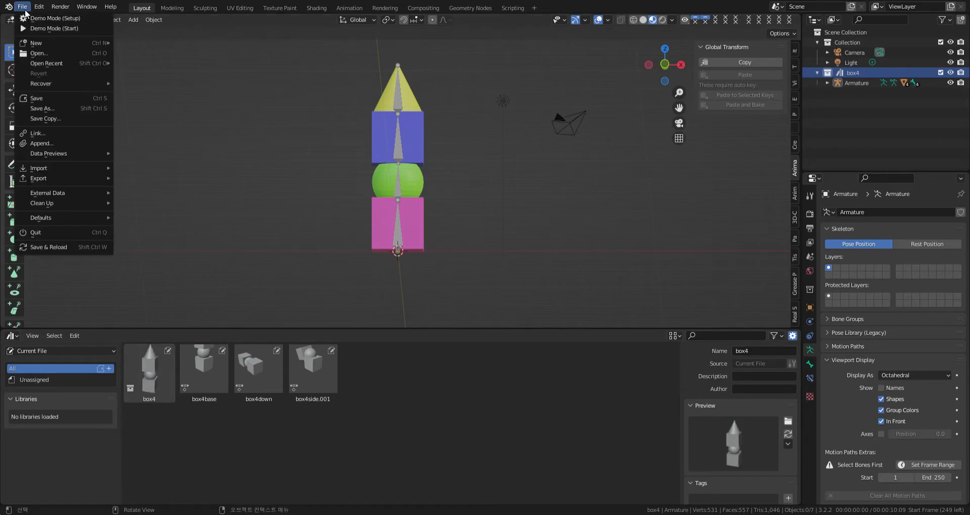
pyautogui.click(39, 99)
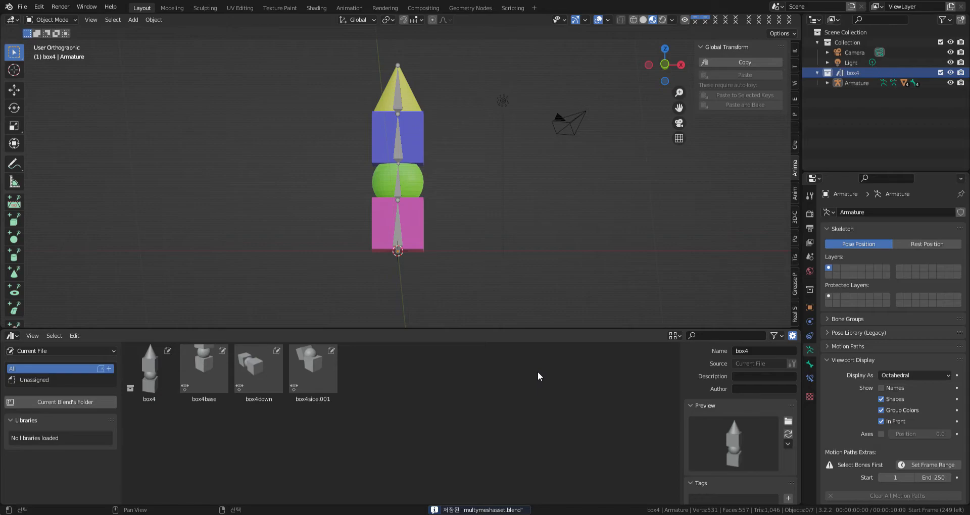
pyautogui.click(22, 7)
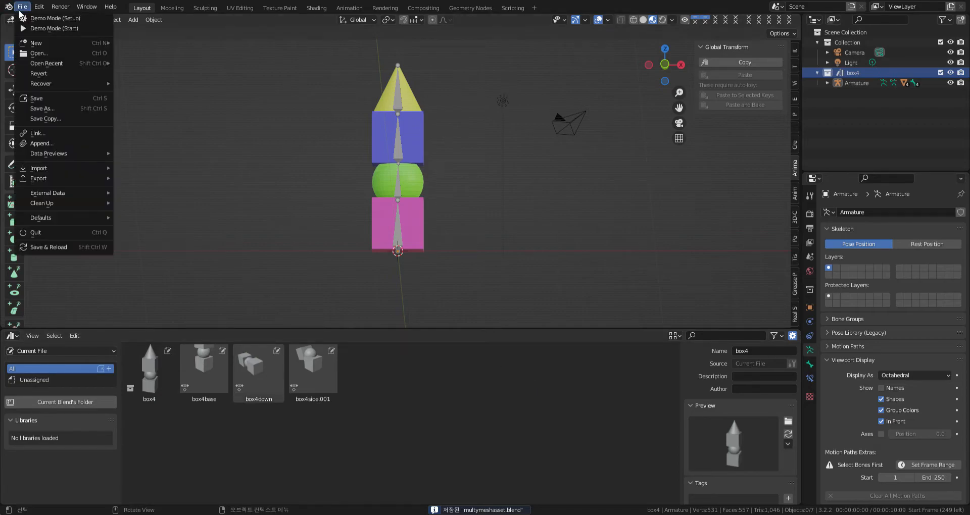
pyautogui.moveTo(45, 43)
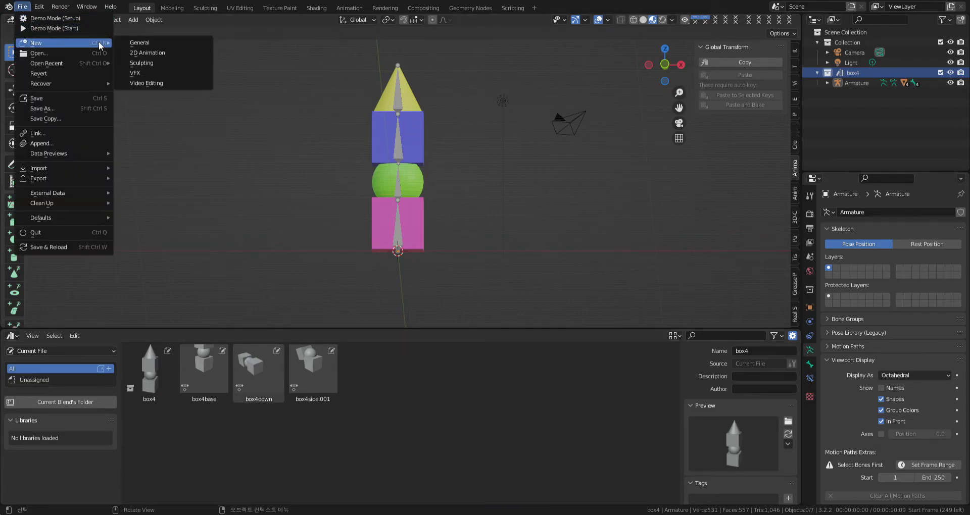
pyautogui.click(138, 41)
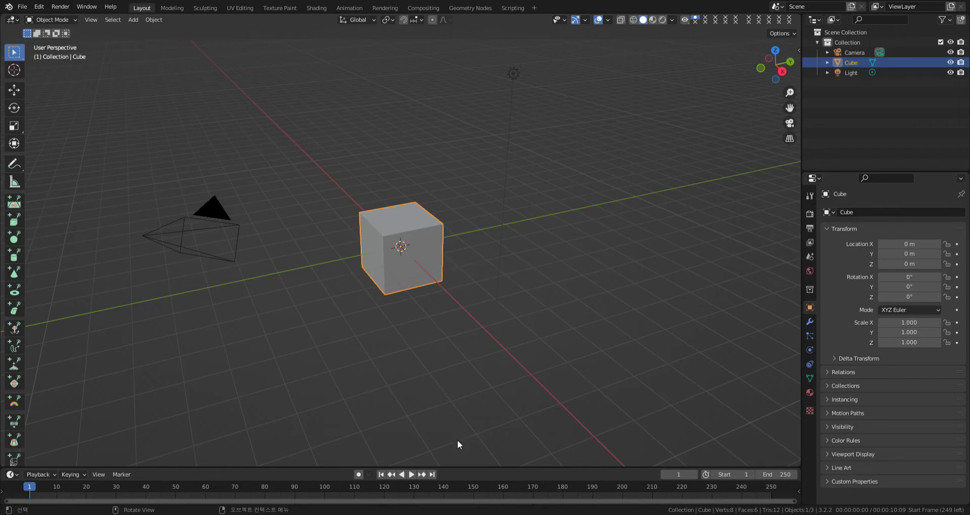
# Step: Enlarge the timeline area, turn it into an Asset Browser and show the modeltest library
pyautogui.moveTo(511, 468); pyautogui.dragTo(513, 319)
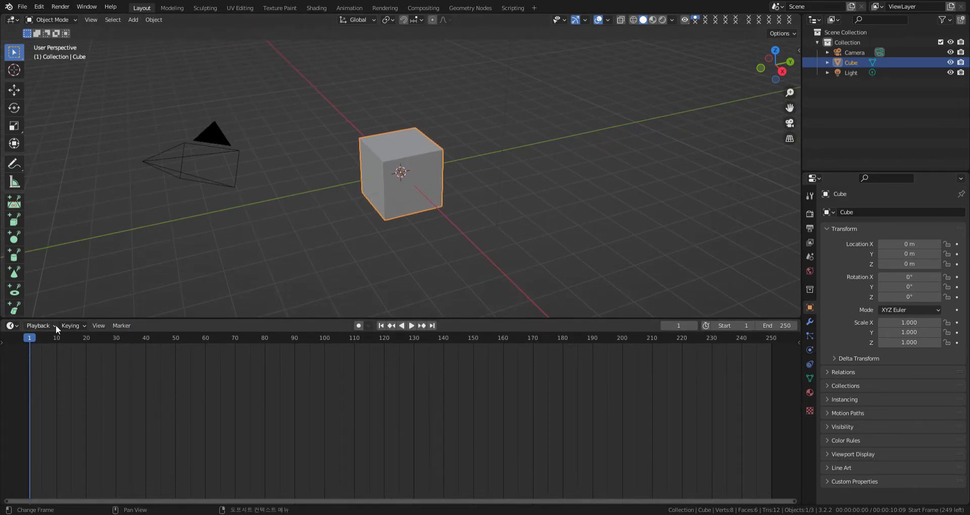
pyautogui.click(11, 326)
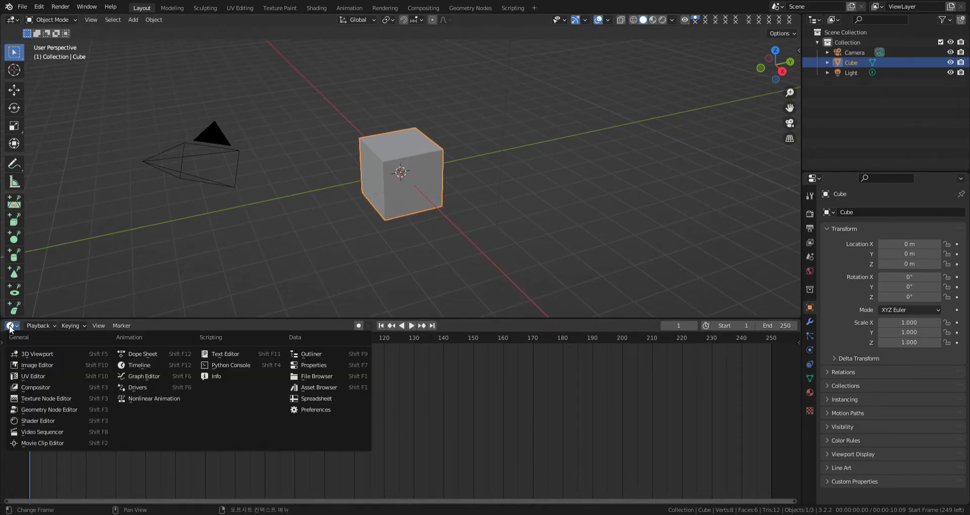
pyautogui.click(301, 387)
pyautogui.click(29, 340)
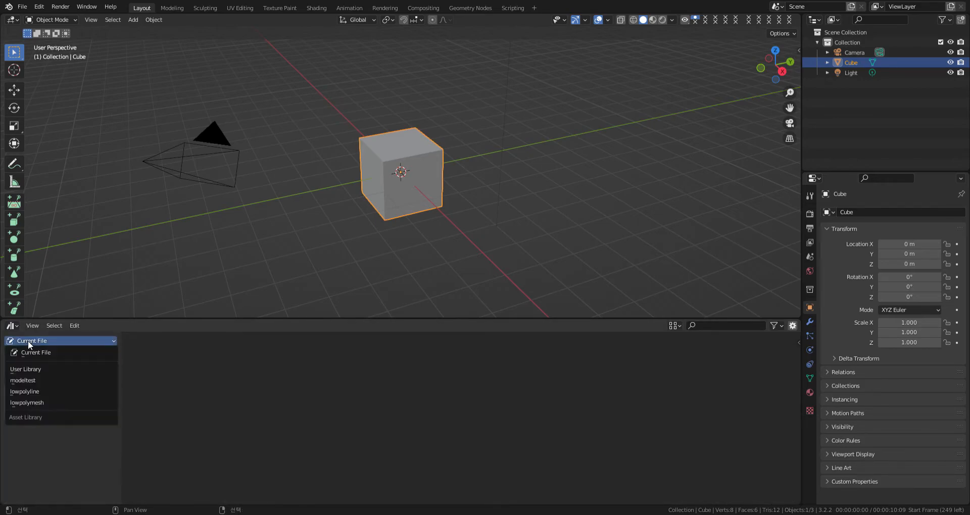
pyautogui.click(33, 380)
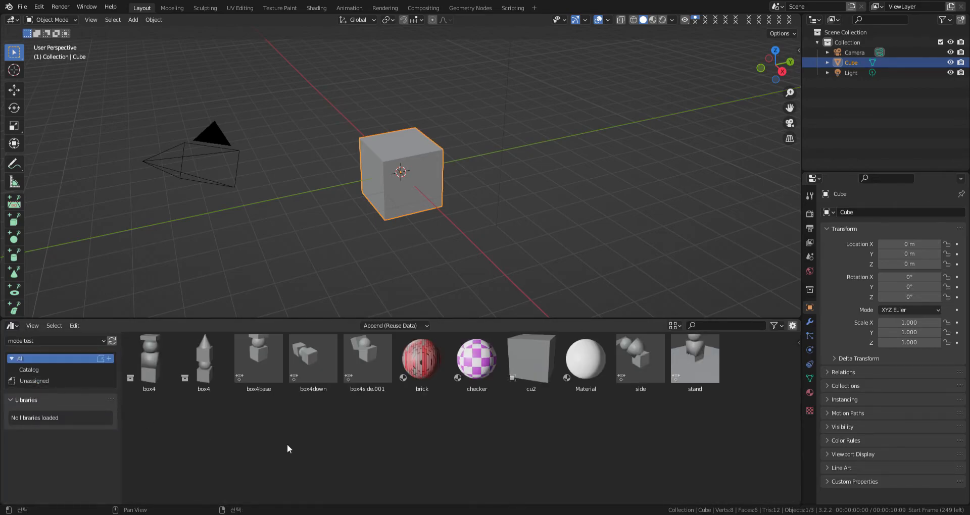
# Step: Place the cone-topped box4 collection asset beside the default cube and view the scene in Material Preview shading
pyautogui.scroll(-3, 532, 211)
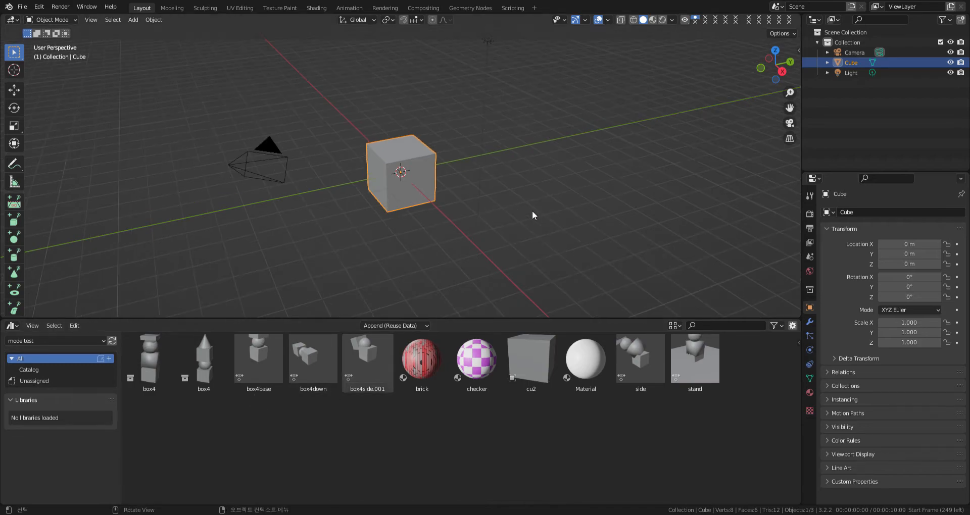
pyautogui.moveTo(208, 374); pyautogui.dragTo(560, 191)
pyautogui.scroll(-2, 632, 215)
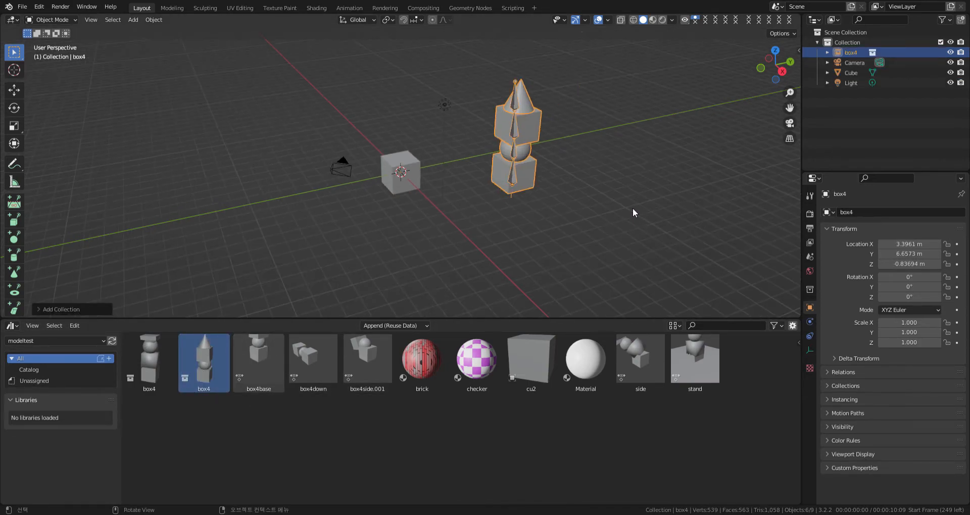
pyautogui.click(652, 19)
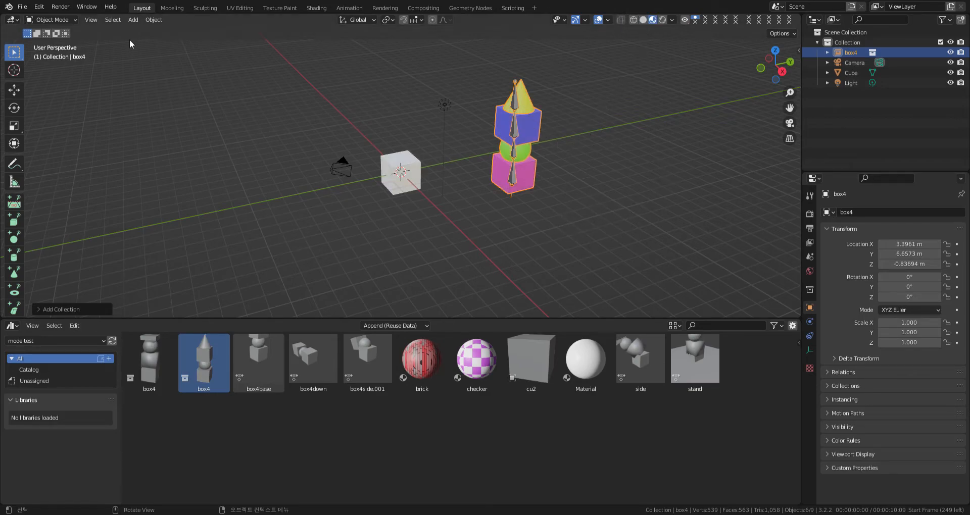
# Step: Examine the box4 instance's available modes, its appearance from other angles and its contents in the scene hierarchy, and deselect it
pyautogui.click(65, 20)
pyautogui.click(65, 20)
pyautogui.click(64, 20)
pyautogui.click(64, 20)
pyautogui.moveTo(604, 135); pyautogui.dragTo(577, 191, button='middle')
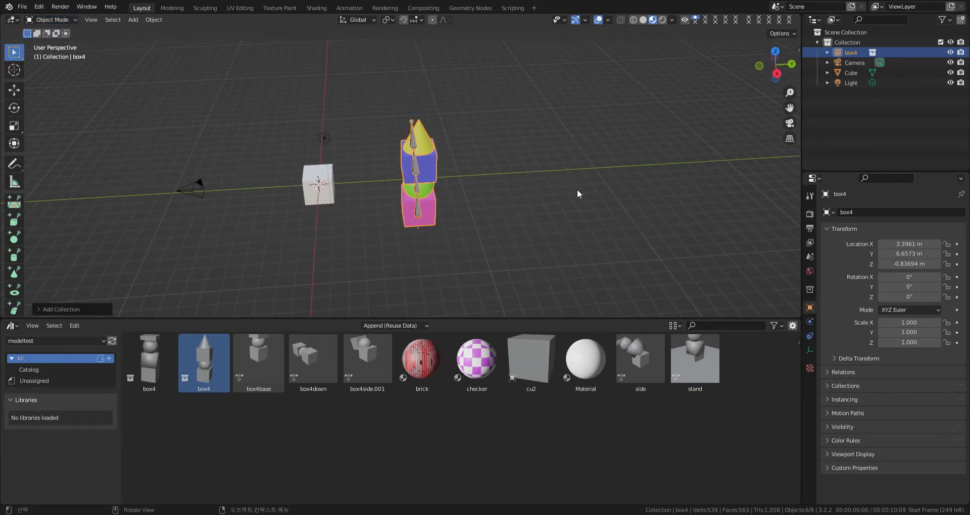
pyautogui.moveTo(480, 200); pyautogui.dragTo(541, 164, button='middle')
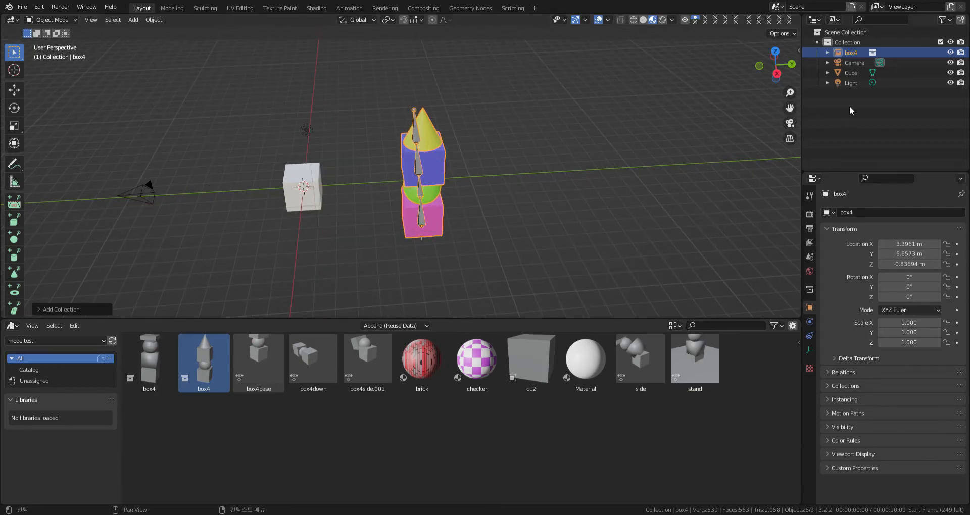
pyautogui.click(827, 52)
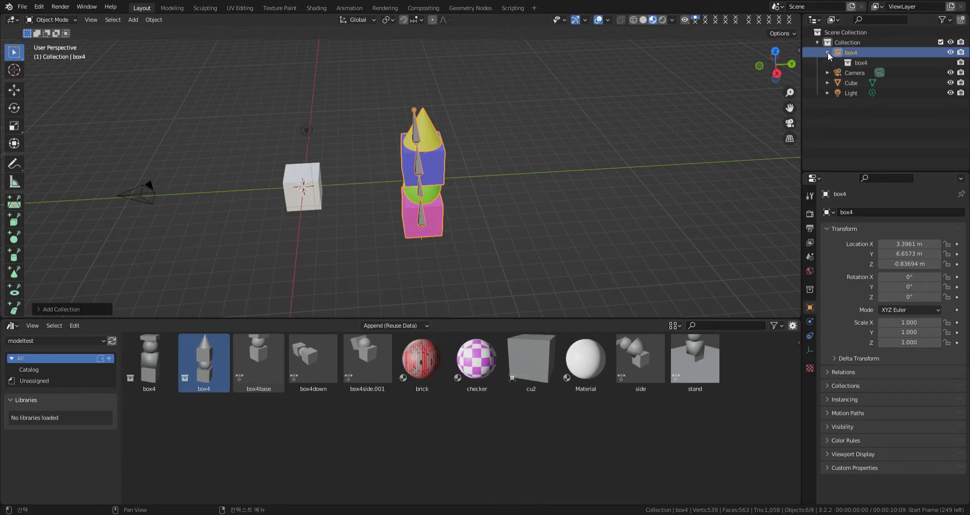
pyautogui.click(483, 253)
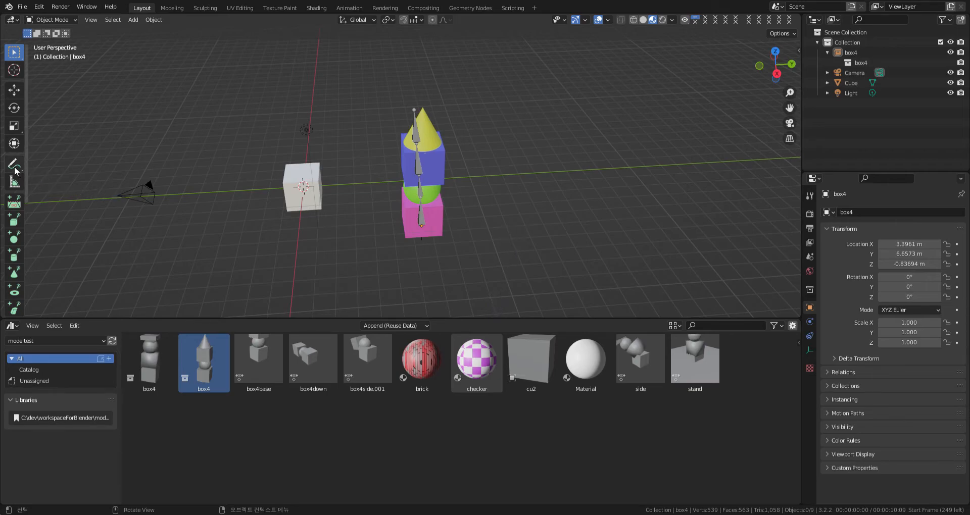
# Step: Check which modes are available for the box4 instance, and deselect it
pyautogui.click(421, 163)
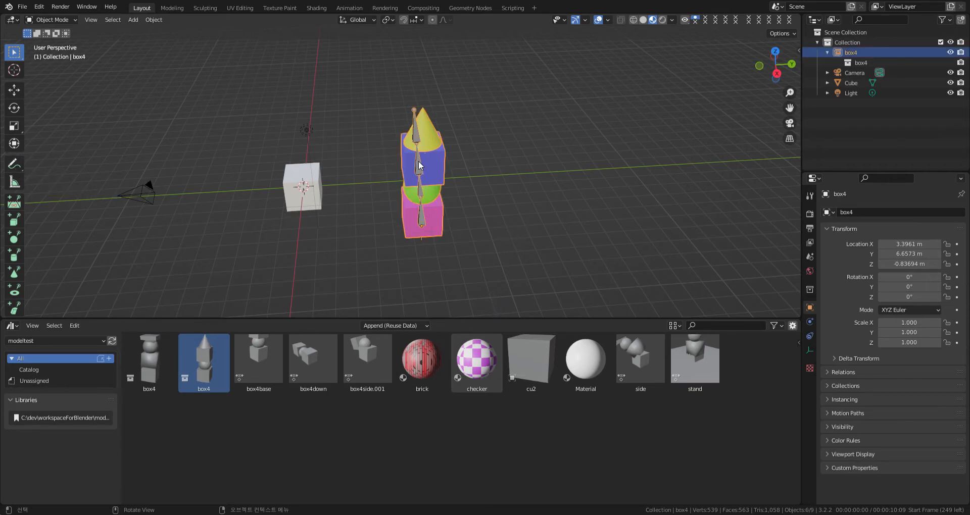
pyautogui.click(67, 19)
pyautogui.click(487, 219)
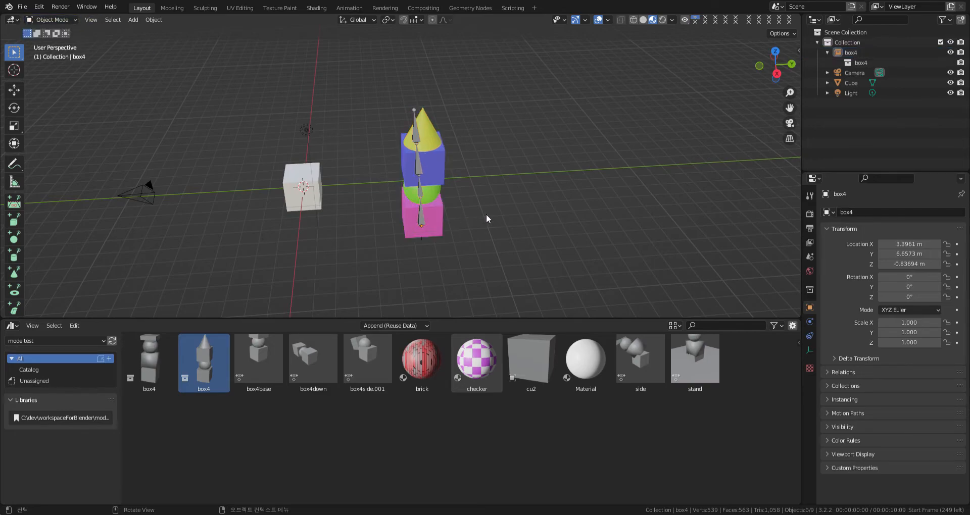
# Step: Cross out the box4 instance with two large diagonal annotation strokes
pyautogui.click(14, 163)
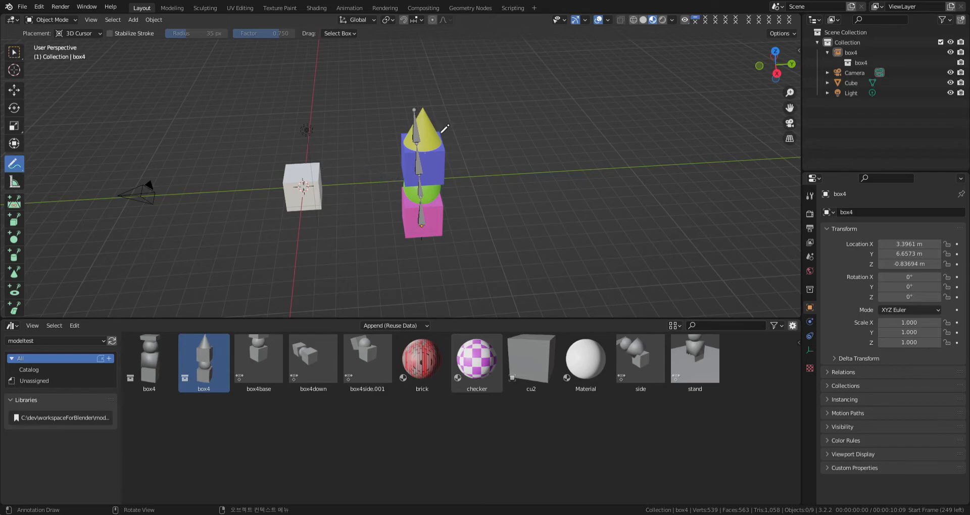
pyautogui.moveTo(367, 109); pyautogui.dragTo(538, 277)
pyautogui.moveTo(515, 125)
pyautogui.mouseDown()
pyautogui.moveTo(411, 233)
pyautogui.moveTo(381, 245)
pyautogui.mouseUp()
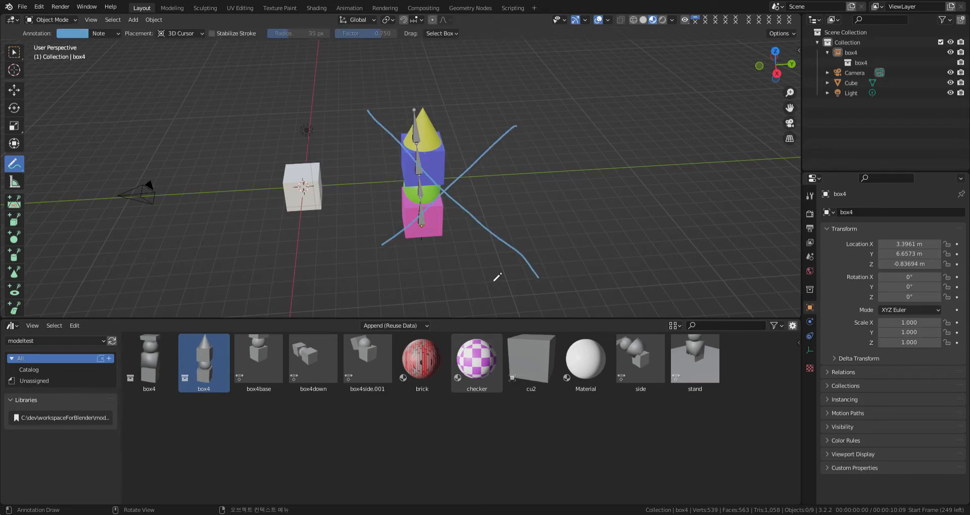
# Step: Open the saved multymeshasset.blend file without saving the untitled scene
pyautogui.click(23, 8)
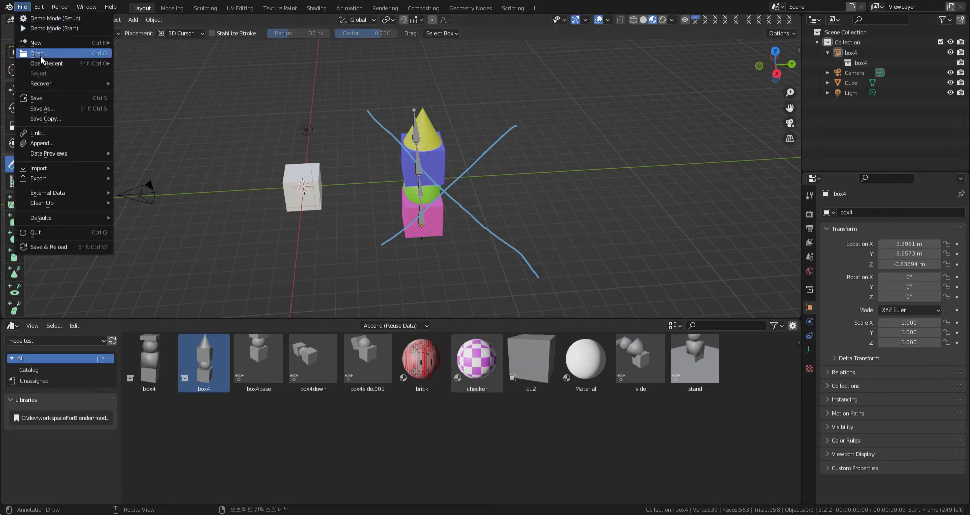
pyautogui.click(41, 54)
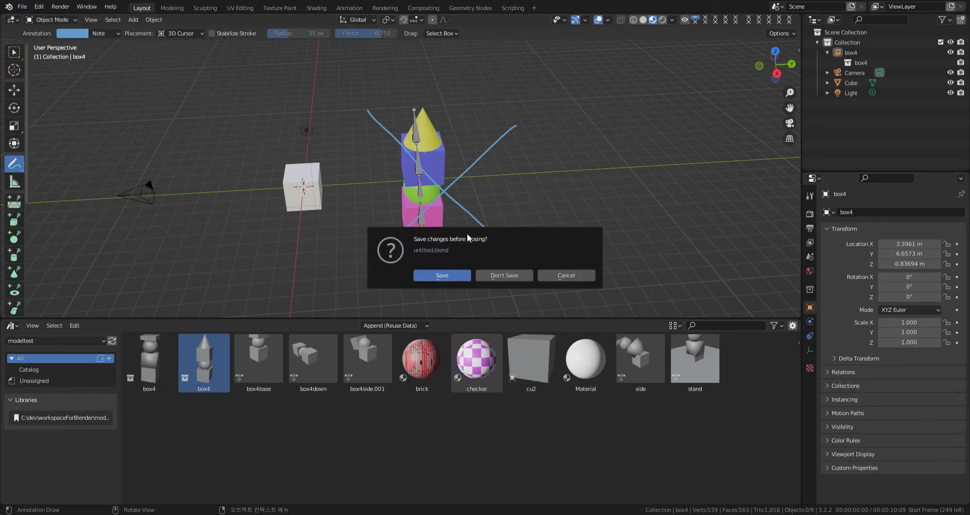
pyautogui.click(514, 277)
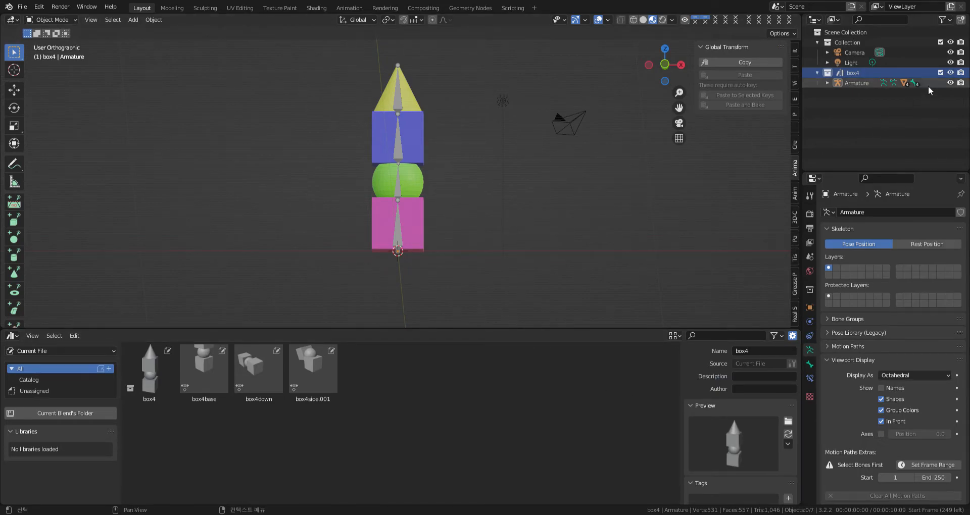
# Step: Add a new empty collection directly under the Scene Collection, outside box4
pyautogui.click(897, 131)
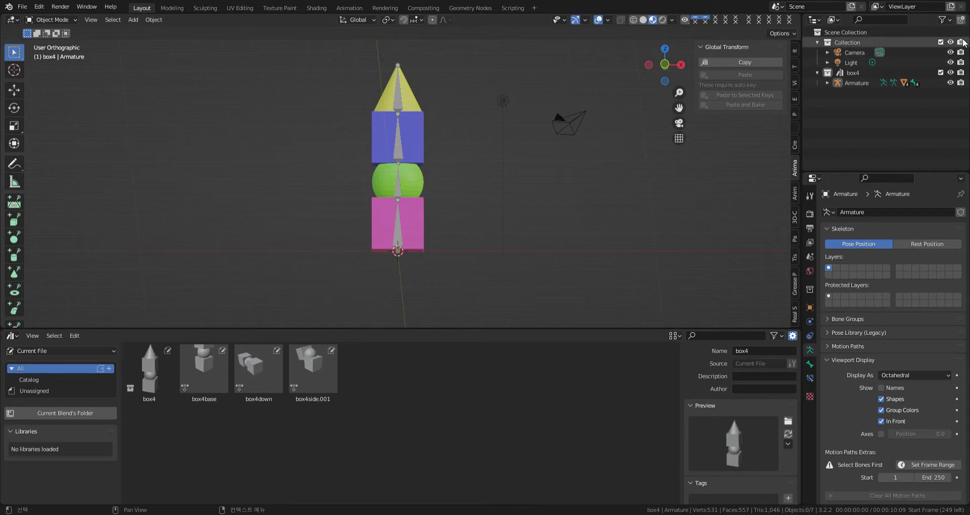
pyautogui.click(960, 21)
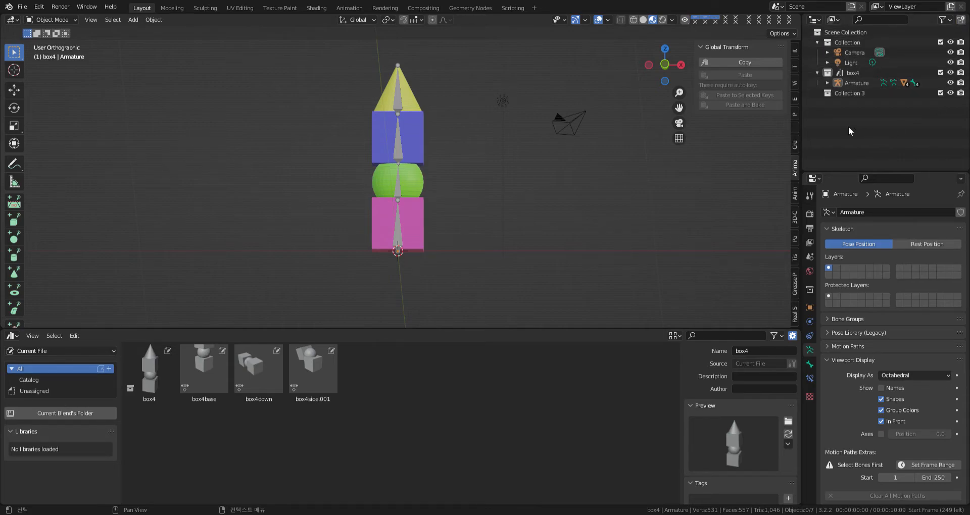
pyautogui.click(838, 91)
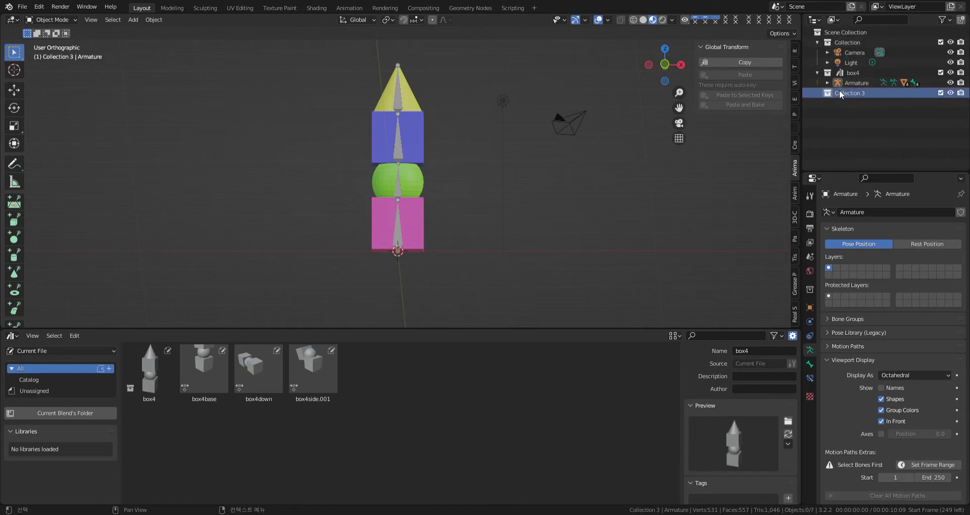
pyautogui.rightClick(839, 91)
pyautogui.click(838, 96)
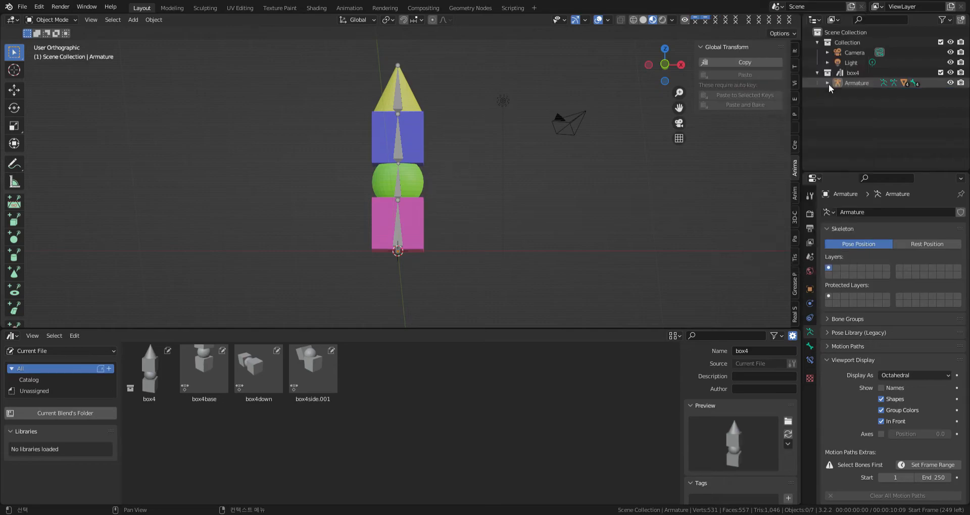
pyautogui.click(831, 33)
pyautogui.click(960, 22)
# Step: Examine the armature's pose, bone data and child meshes in the scene hierarchy, and deselect everything
pyautogui.click(827, 82)
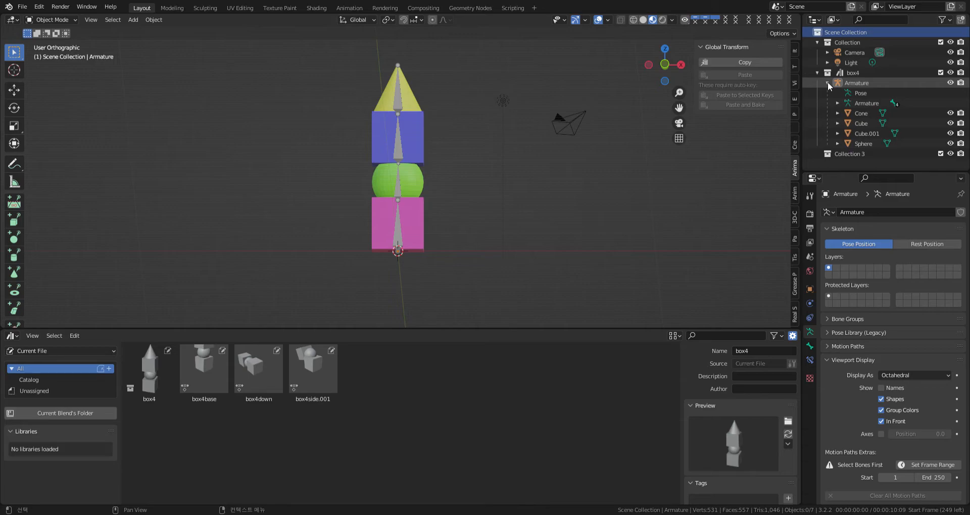
pyautogui.click(836, 113)
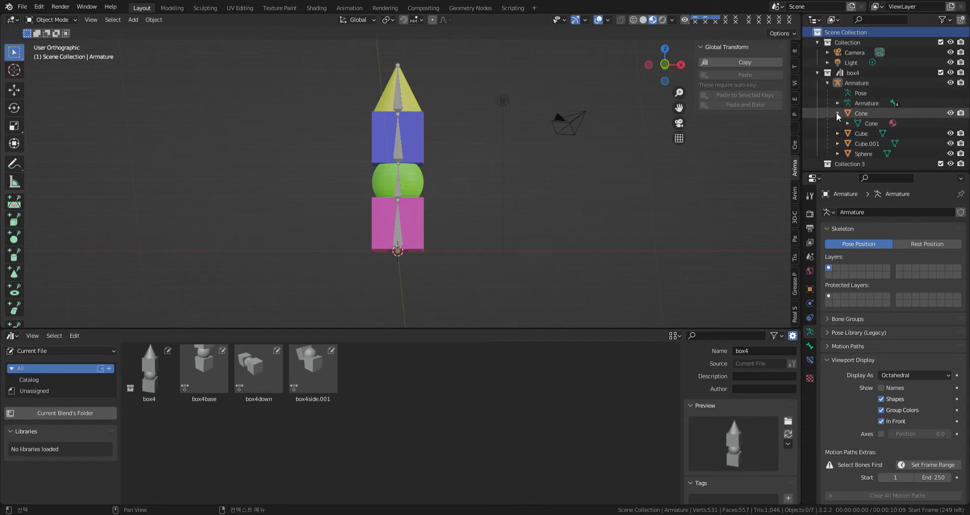
pyautogui.click(836, 112)
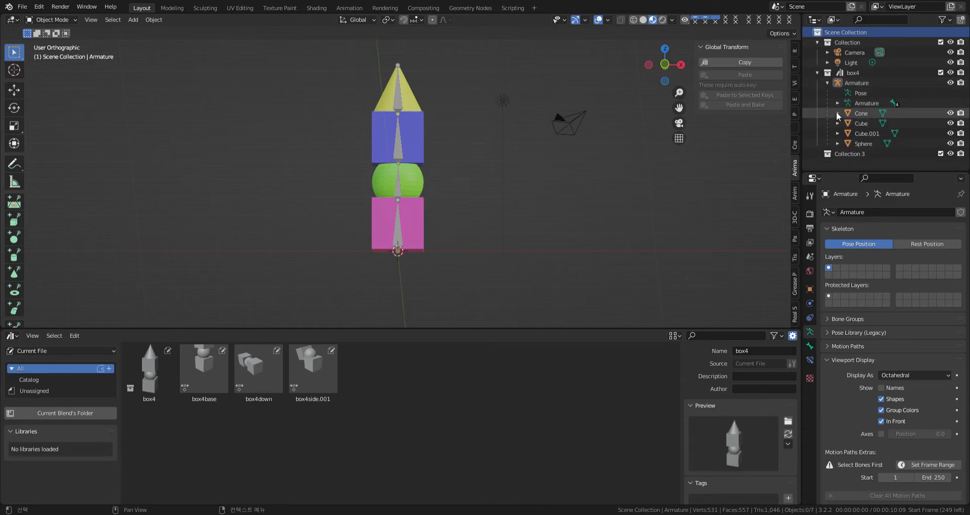
pyautogui.click(861, 103)
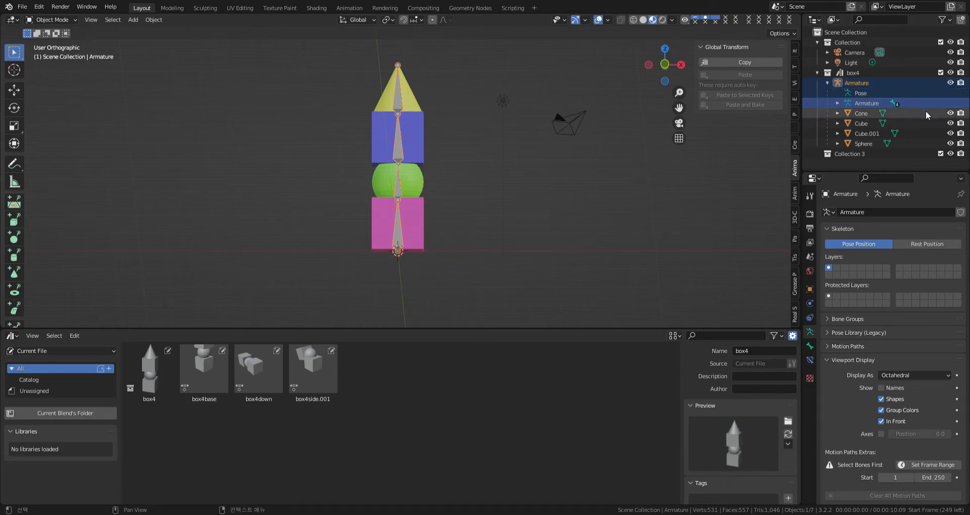
pyautogui.click(883, 83)
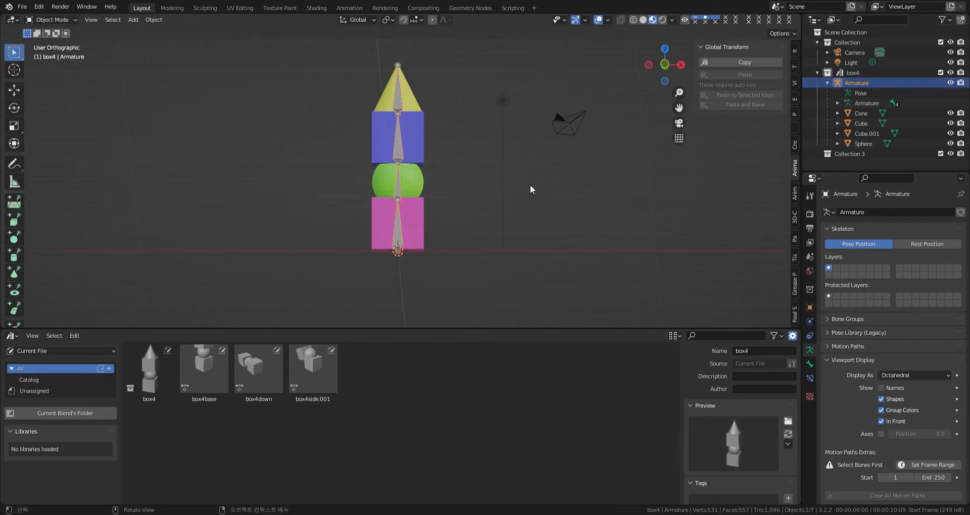
pyautogui.click(453, 201)
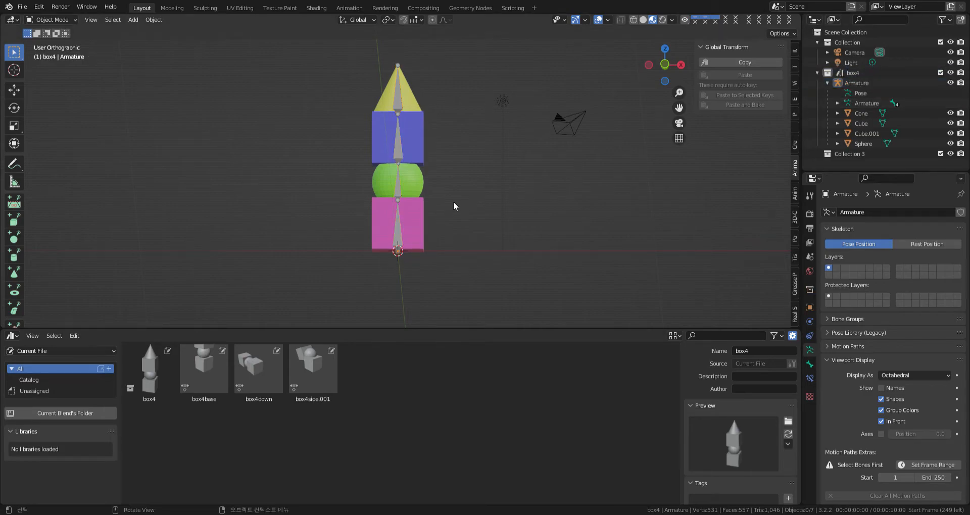
# Step: Try moving the armature sideways together with its attached shapes, and cancel the move
pyautogui.click(399, 150)
pyautogui.press('g')
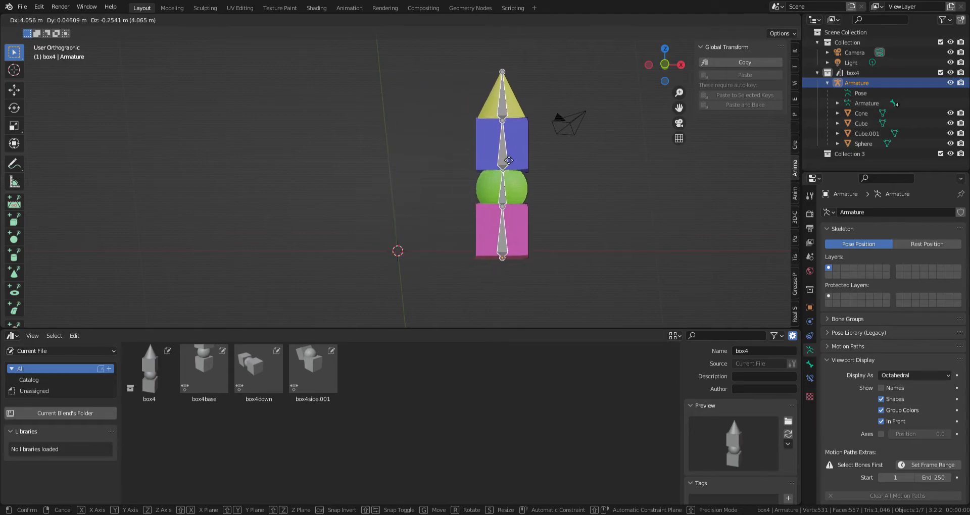
pyautogui.rightClick(509, 160)
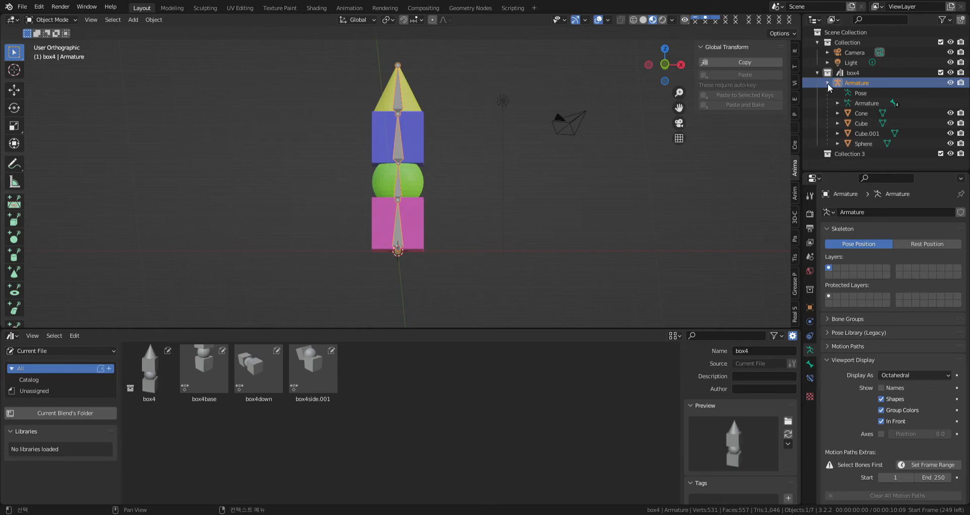
# Step: Delete the armature from the box4 collection, keeping the four stacked meshes
pyautogui.click(479, 107)
pyautogui.click(414, 110)
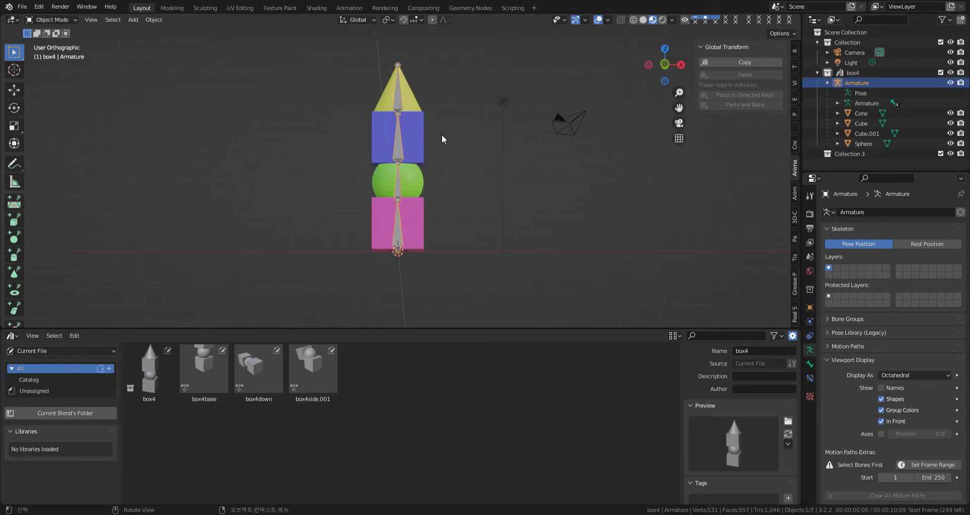
pyautogui.press('Delete')
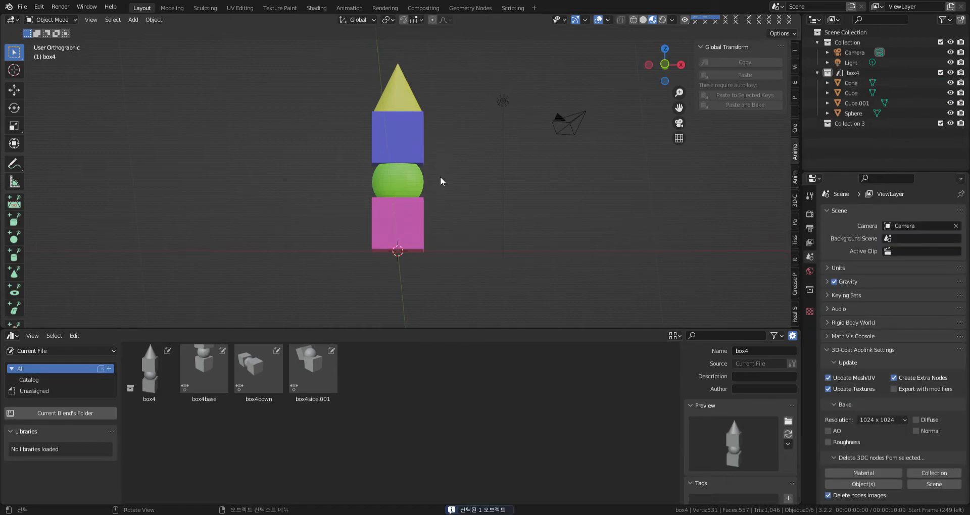
# Step: Add a Single Bone armature to Collection 3 and display it In Front
pyautogui.click(841, 123)
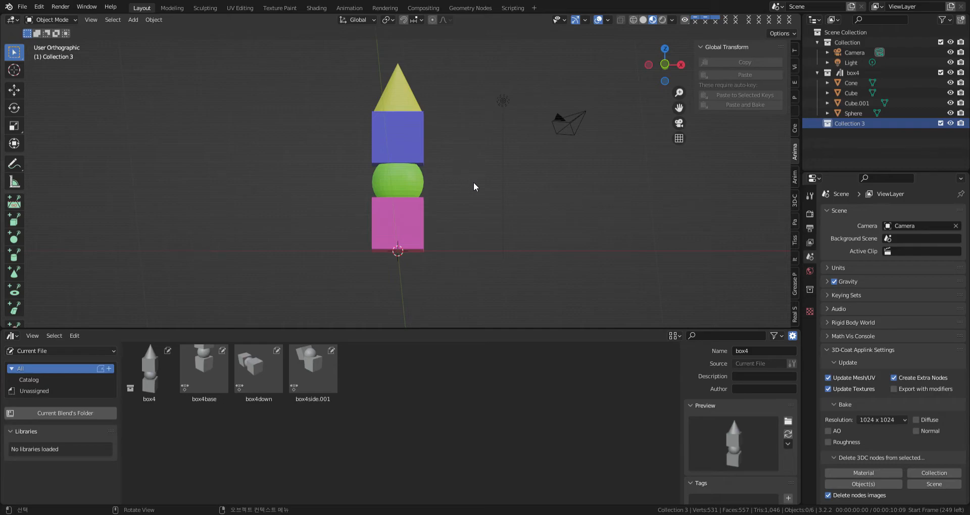
pyautogui.hotkey('shift', 'a')
pyautogui.moveTo(474, 182)
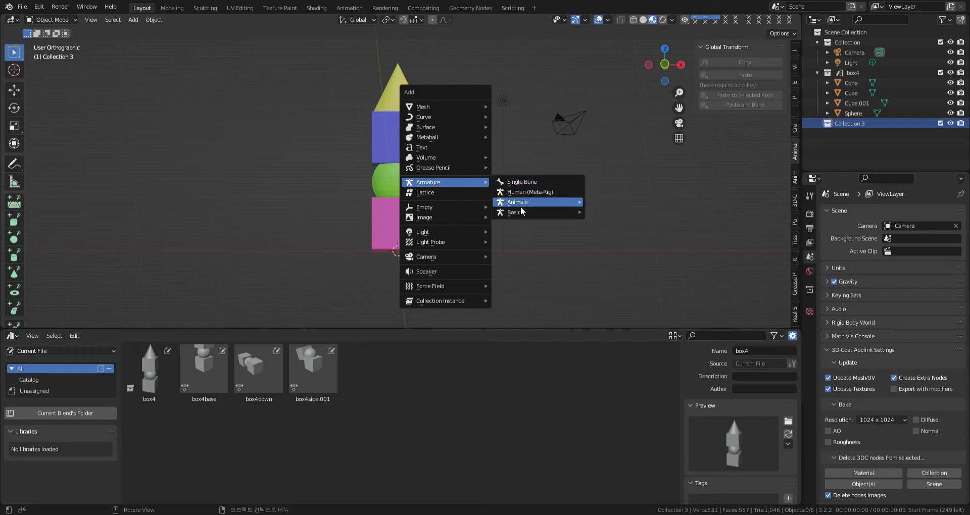
pyautogui.moveTo(520, 214)
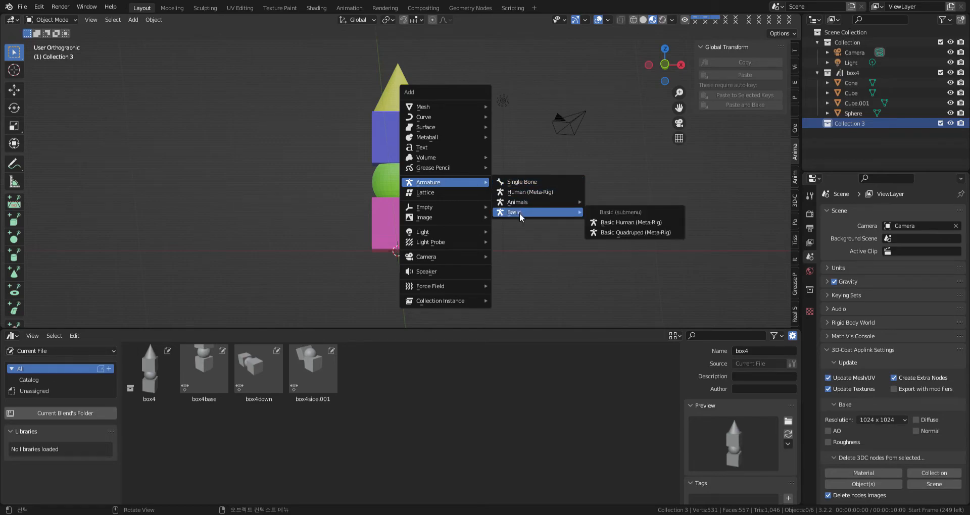
pyautogui.click(525, 183)
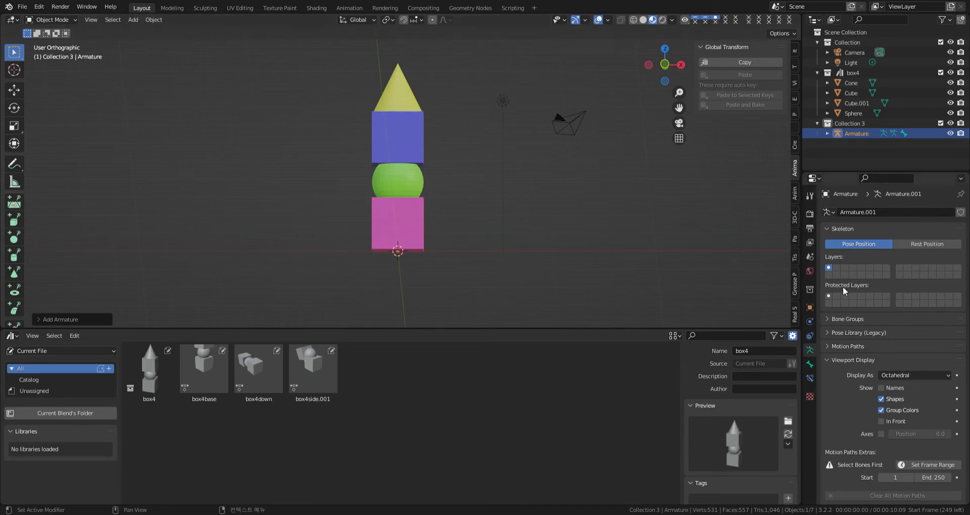
pyautogui.click(881, 421)
# Step: In Edit Mode, raise the bone's tip about 0.98 m to the top of the pink cube
pyautogui.click(55, 21)
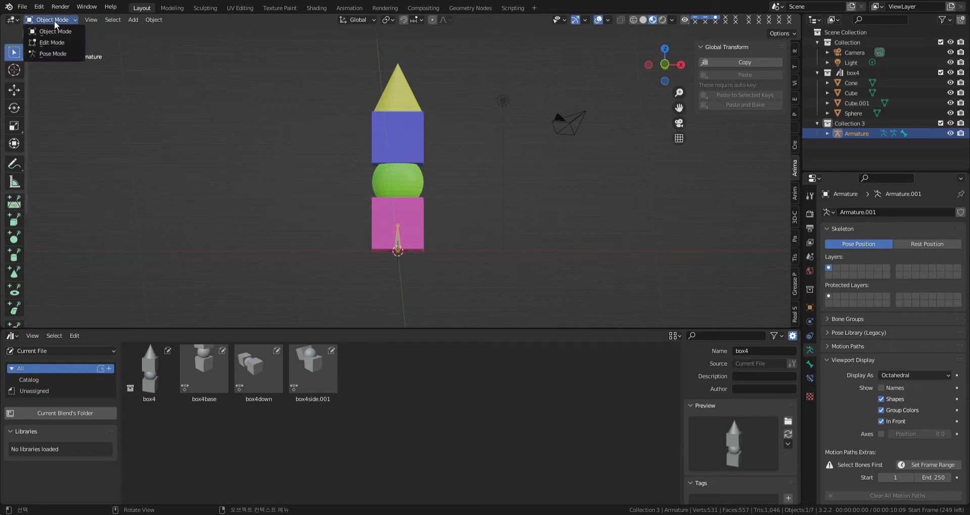
pyautogui.click(56, 44)
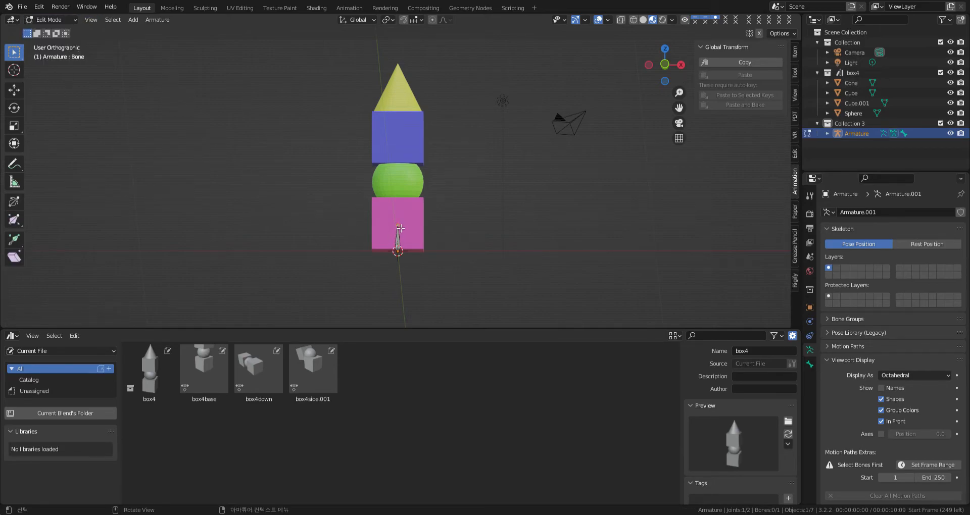
pyautogui.press('e')
pyautogui.rightClick(408, 205)
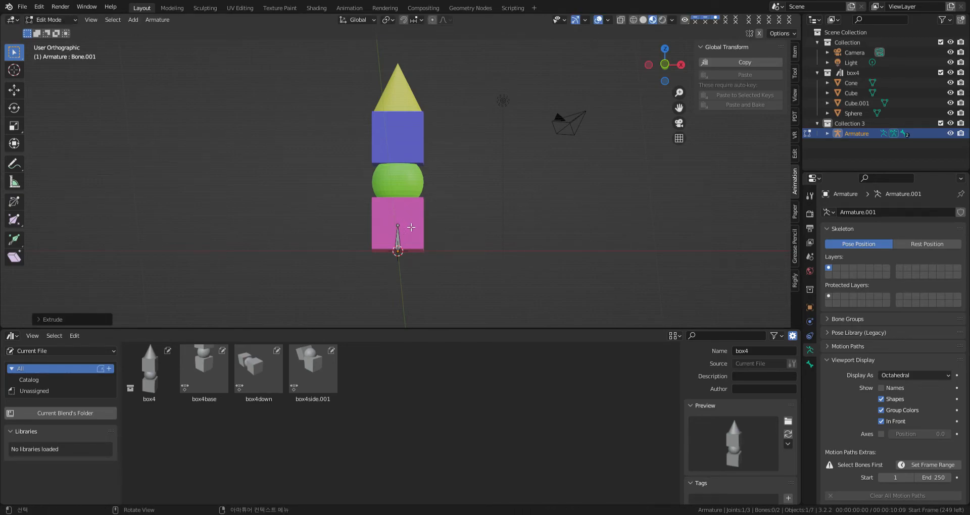
pyautogui.hotkey('ctrl', 'z')
pyautogui.press('g')
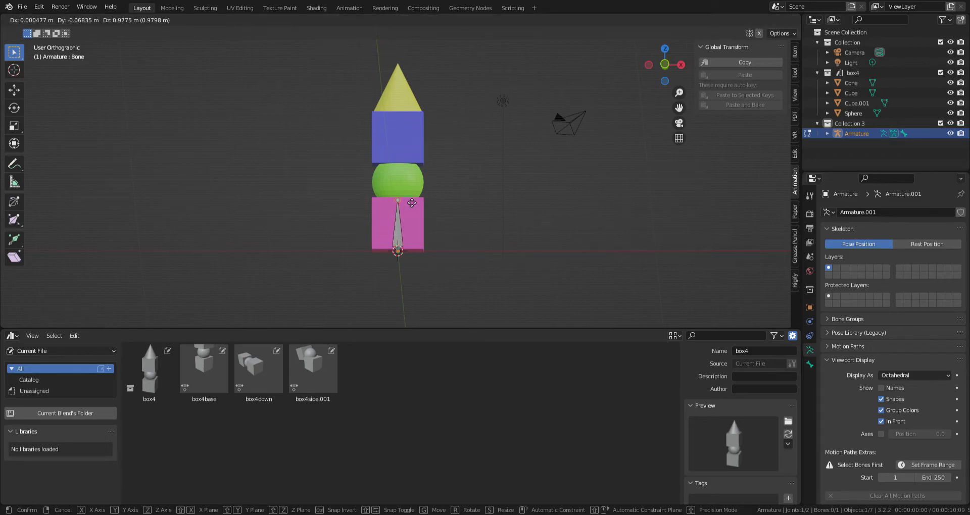
pyautogui.click(412, 203)
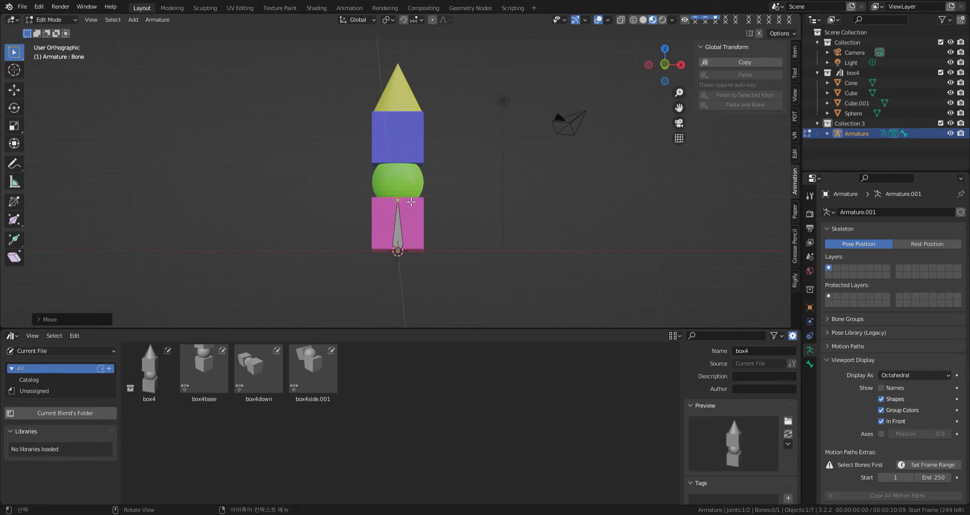
# Step: Extrude three more bones up through the green sphere, blue cube and yellow cone, and return to Object Mode
pyautogui.press('e')
pyautogui.click(411, 165)
pyautogui.press('e')
pyautogui.click(410, 115)
pyautogui.press('e')
pyautogui.click(410, 67)
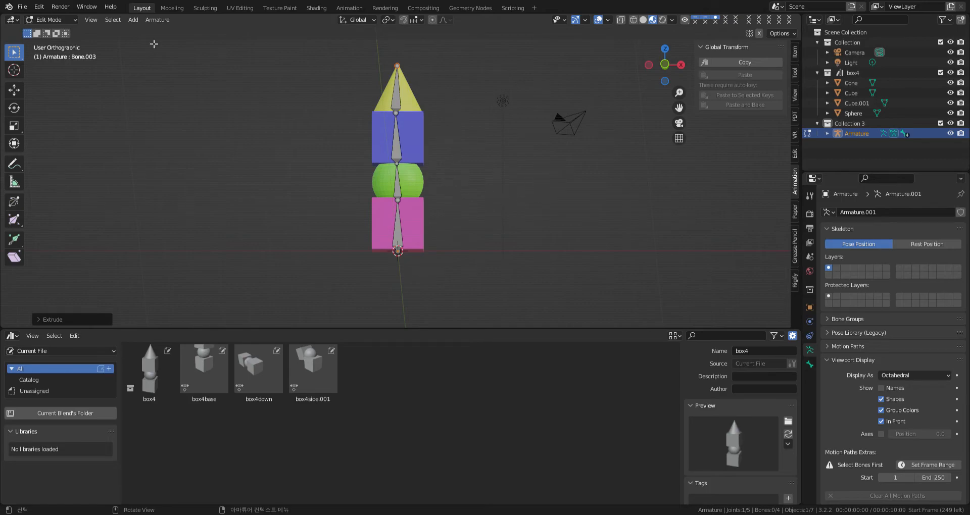
pyautogui.click(62, 20)
pyautogui.click(59, 31)
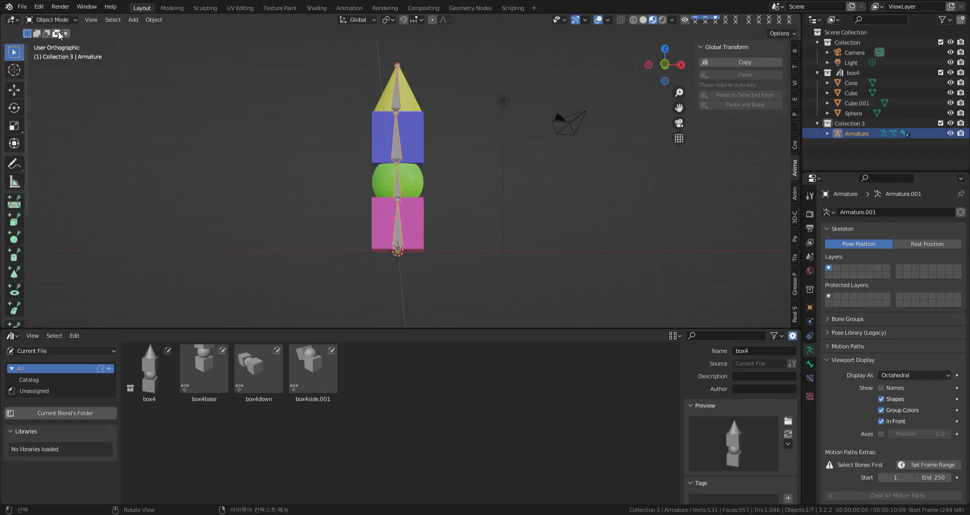
# Step: Parent the pink cube to the armature's lowest bone in Pose Mode, using the Bone parenting type
pyautogui.click(420, 237)
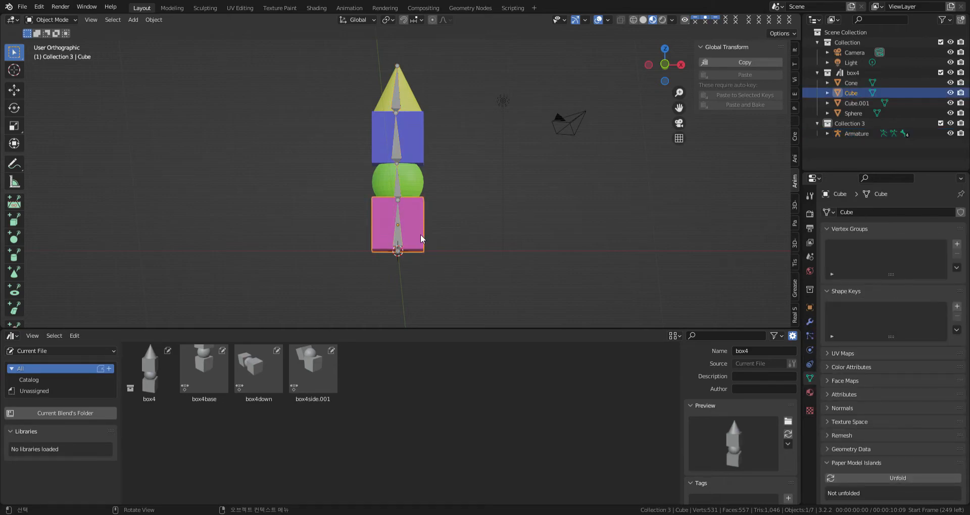
pyautogui.keyDown('shift'); pyautogui.click(399, 240); pyautogui.keyUp('shift')
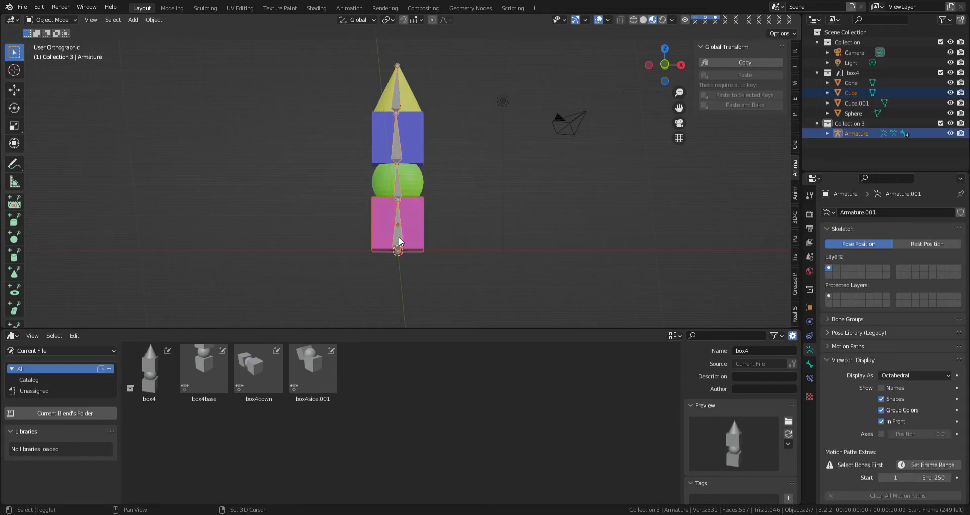
pyautogui.click(51, 20)
pyautogui.click(51, 55)
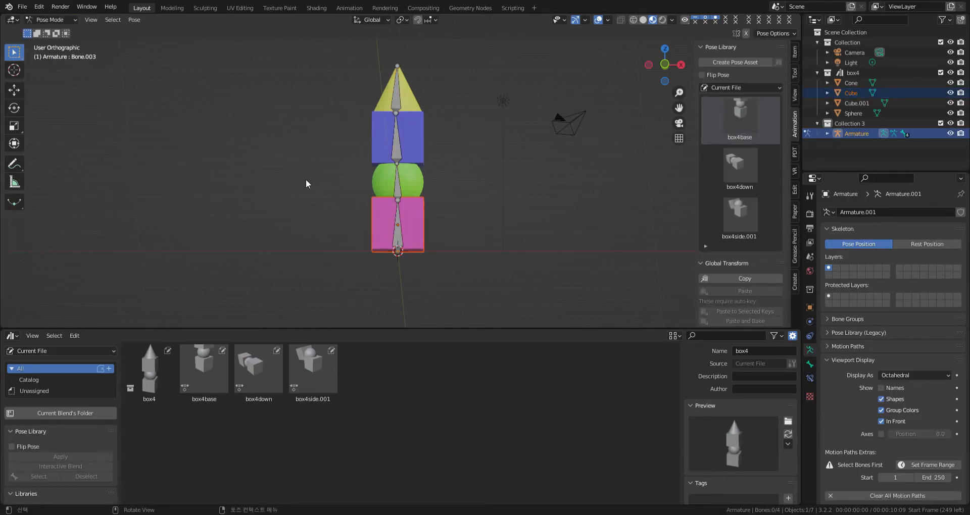
pyautogui.click(399, 240)
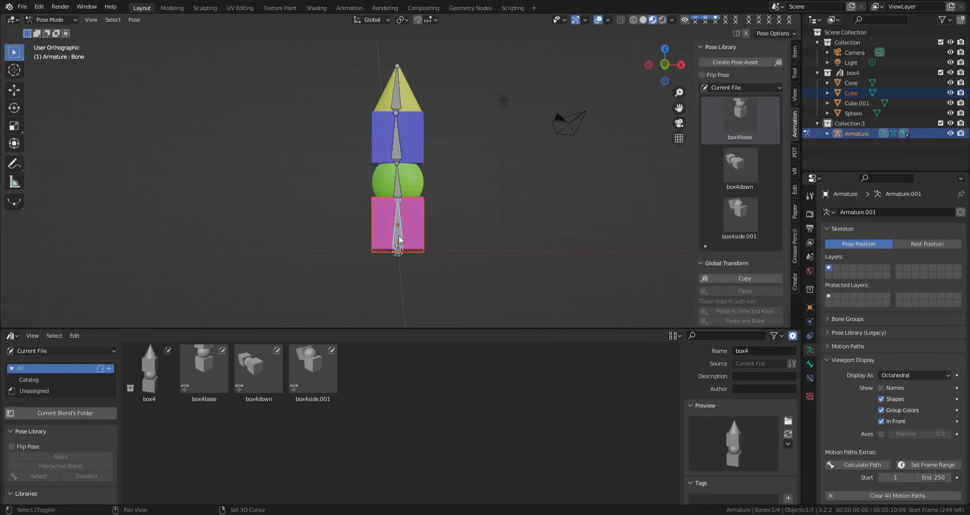
pyautogui.hotkey('ctrl', 'p')
pyautogui.click(489, 243)
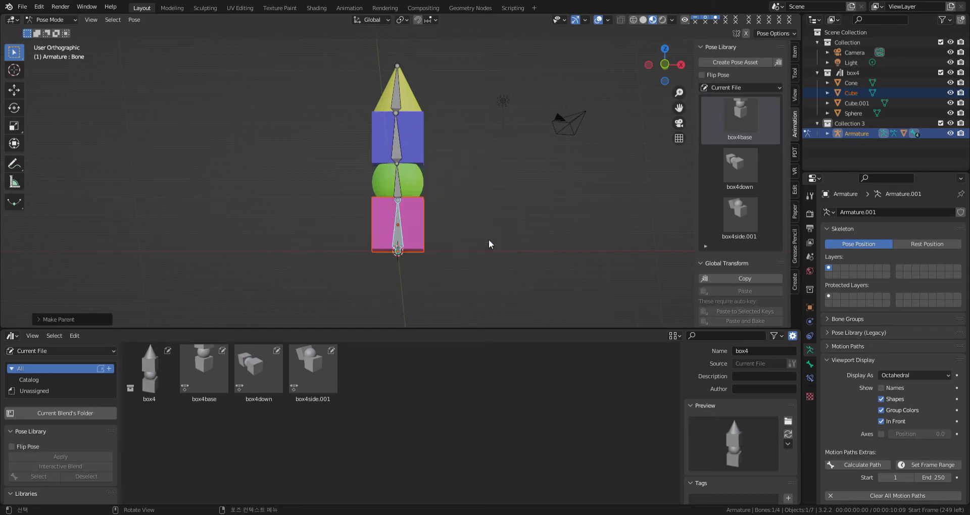
# Step: Parent the green sphere to the second bone from the base, using the Bone parenting type
pyautogui.hotkey('ctrl', 'Tab')
pyautogui.click(412, 181)
pyautogui.keyDown('shift'); pyautogui.click(398, 186); pyautogui.keyUp('shift')
pyautogui.hotkey('ctrl', 'Tab')
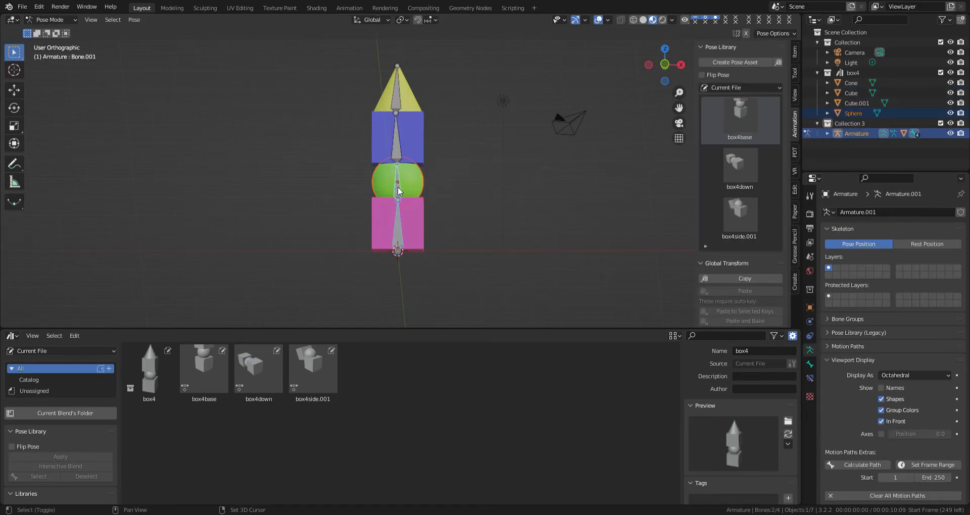
pyautogui.click(398, 226)
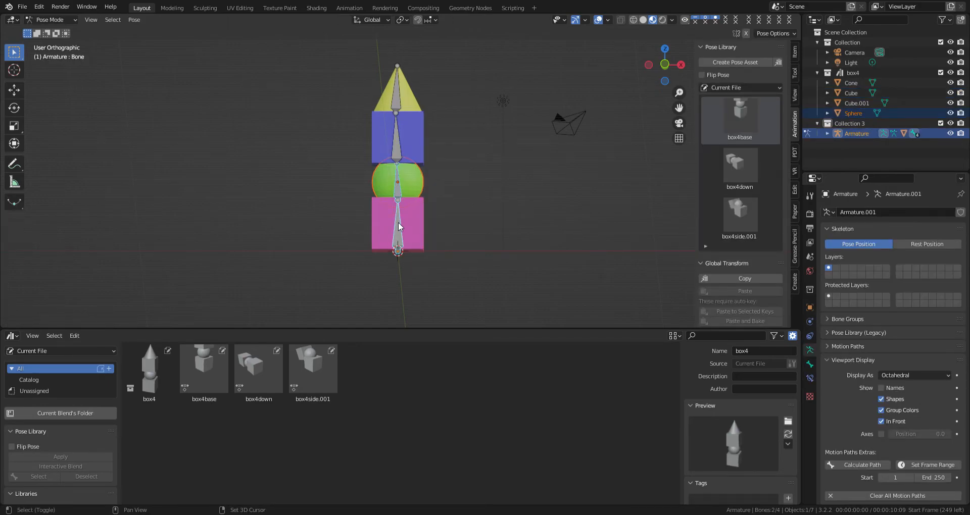
pyautogui.click(398, 188)
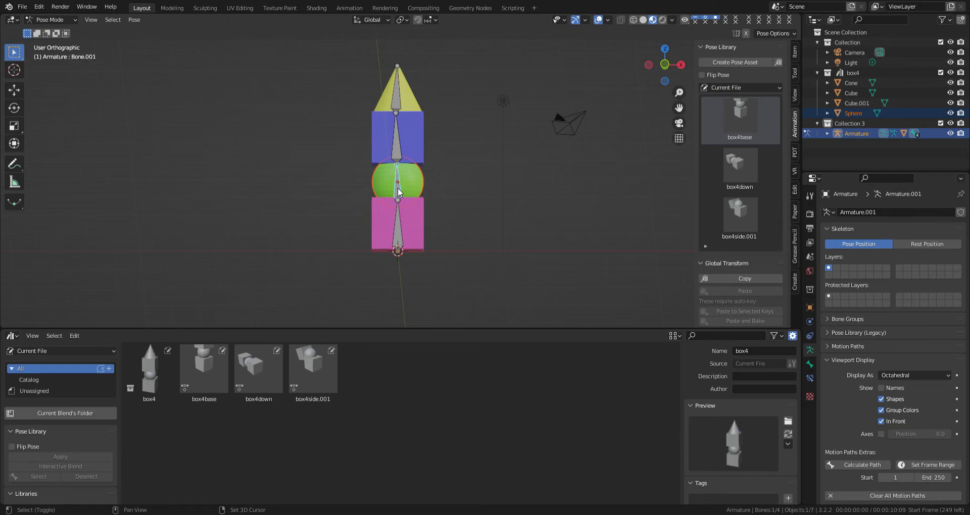
pyautogui.hotkey('ctrl', 'p')
pyautogui.click(460, 199)
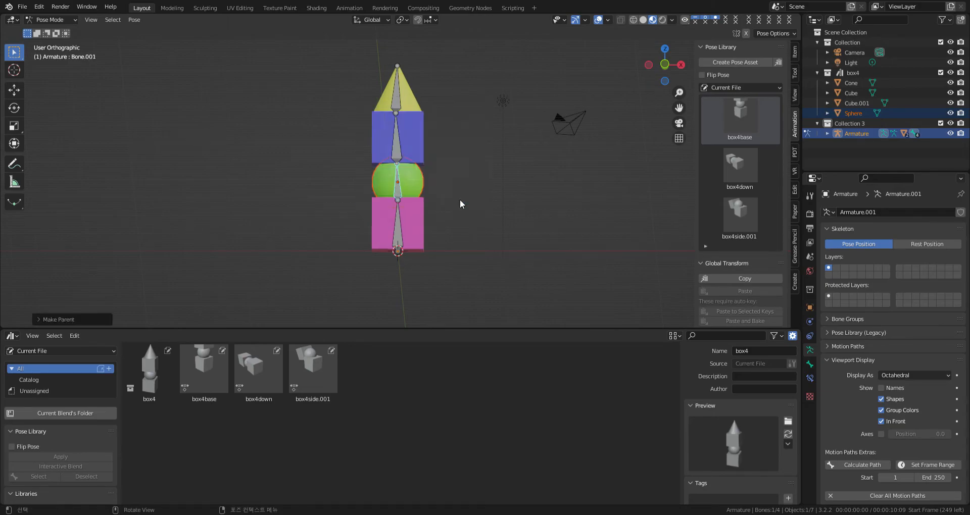
# Step: Parent the blue cube to the third bone from the base, using the Bone parenting type
pyautogui.click(400, 154)
pyautogui.keyDown('shift'); pyautogui.click(398, 177); pyautogui.keyUp('shift')
pyautogui.keyDown('shift'); pyautogui.click(397, 174); pyautogui.keyUp('shift')
pyautogui.keyDown('shift'); pyautogui.click(395, 149); pyautogui.keyUp('shift')
pyautogui.hotkey('ctrl', 'p')
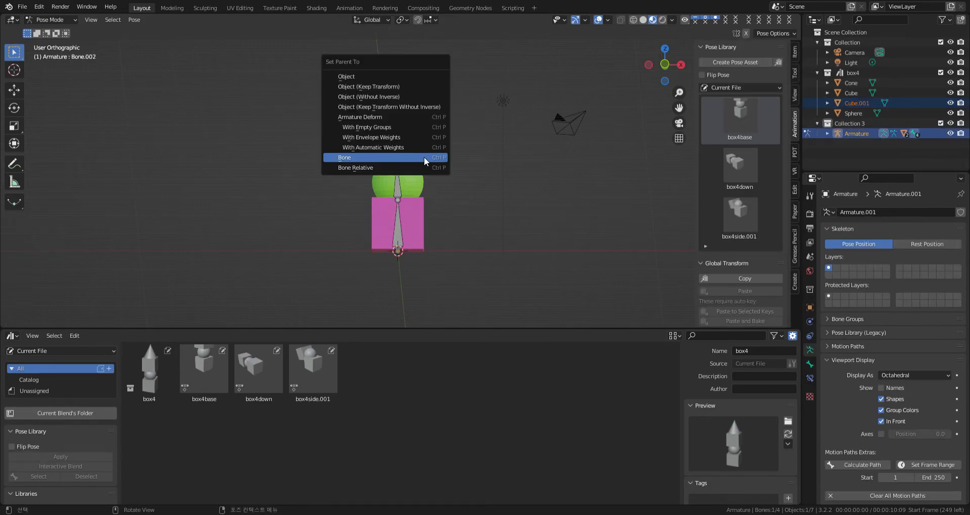
pyautogui.click(423, 157)
# Step: Parent the yellow cone to the topmost bone, using the Bone parenting type
pyautogui.hotkey('ctrl', 'Tab')
pyautogui.click(405, 98)
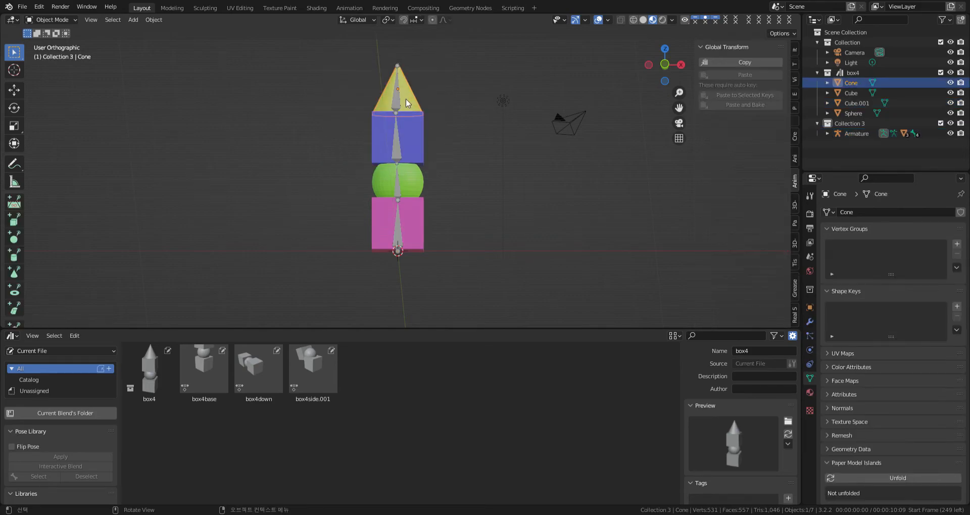
pyautogui.keyDown('shift'); pyautogui.click(397, 98); pyautogui.keyUp('shift')
pyautogui.hotkey('ctrl', 'Tab')
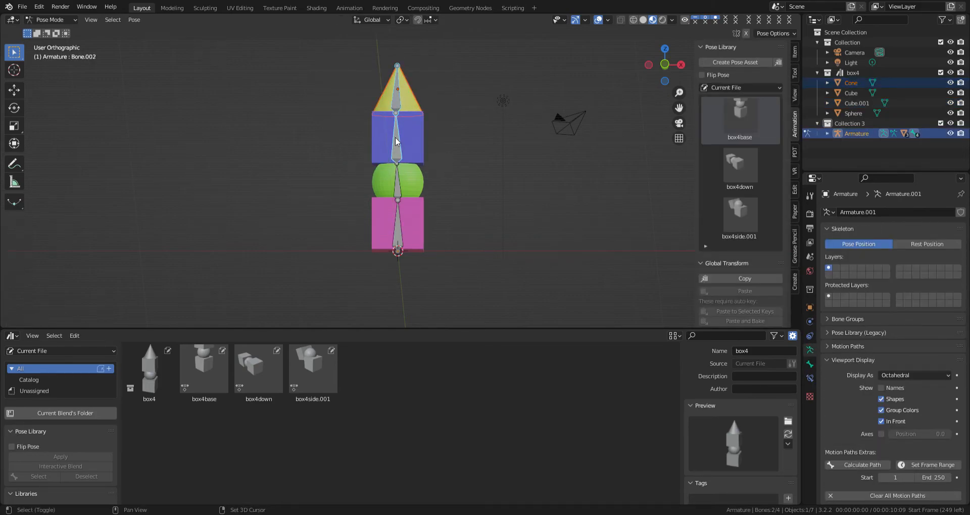
pyautogui.keyDown('shift'); pyautogui.click(396, 103); pyautogui.keyUp('shift')
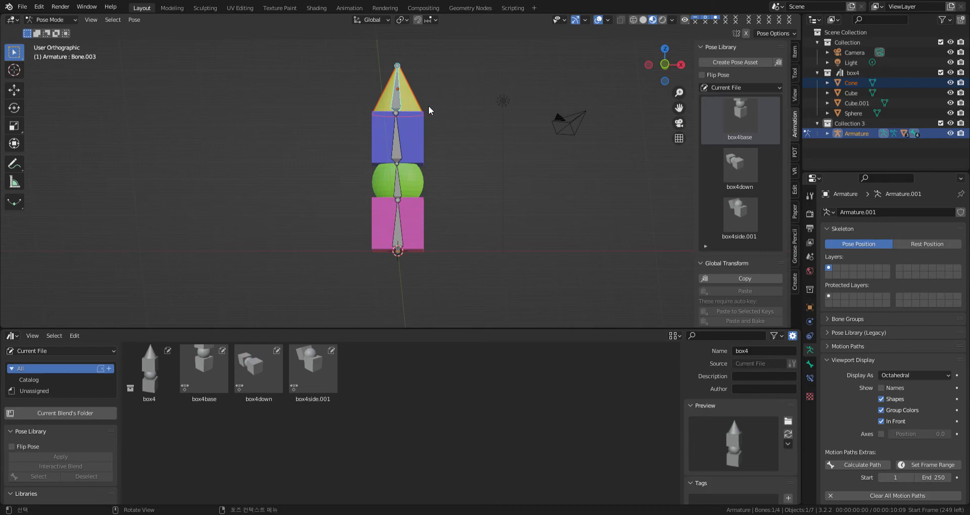
pyautogui.hotkey('ctrl', 'p')
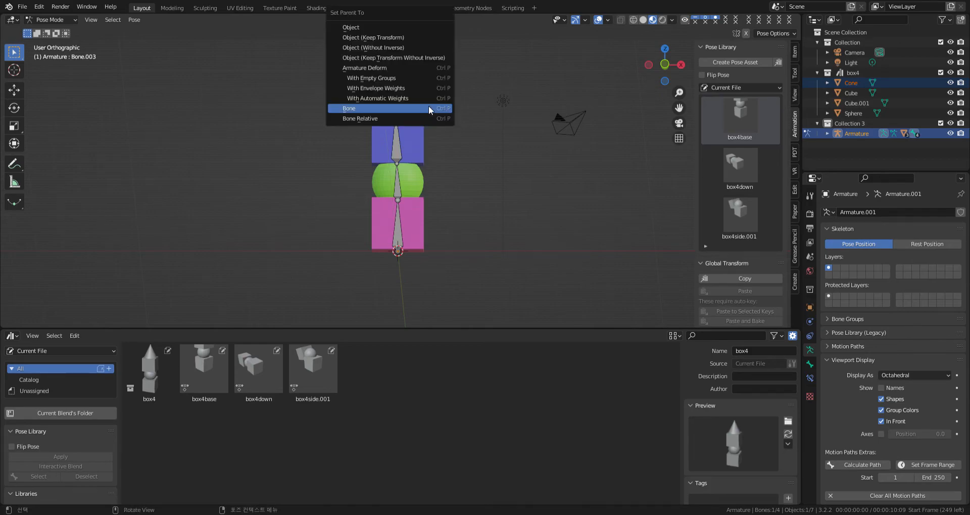
pyautogui.click(428, 105)
# Step: Test the rig by rotating each of the four bones from bottom to top, cancelling every rotation
pyautogui.click(409, 226)
pyautogui.click(400, 227)
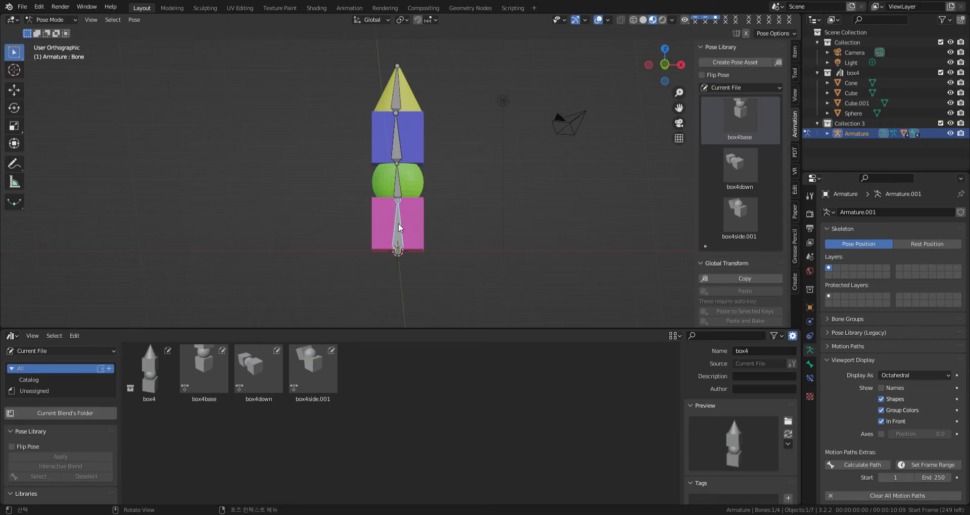
pyautogui.press('r')
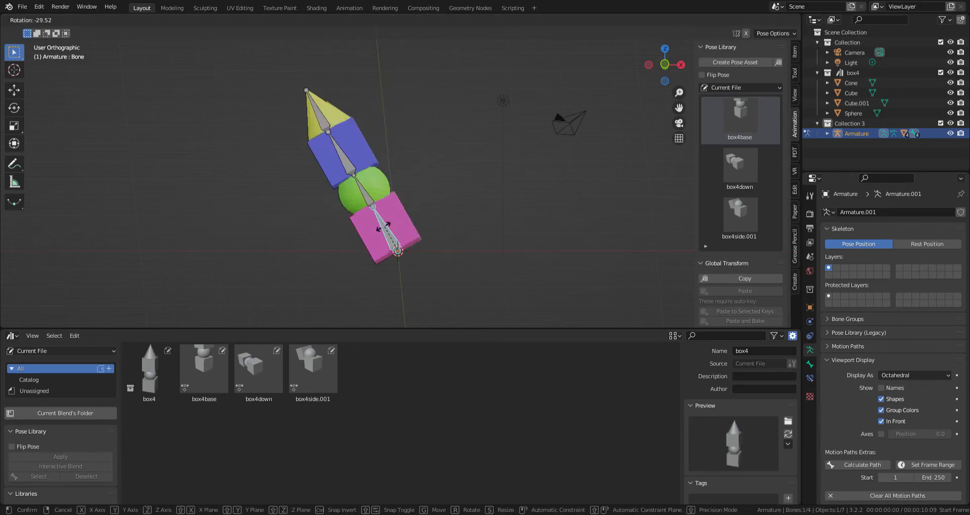
pyautogui.press('Escape')
pyautogui.click(398, 184)
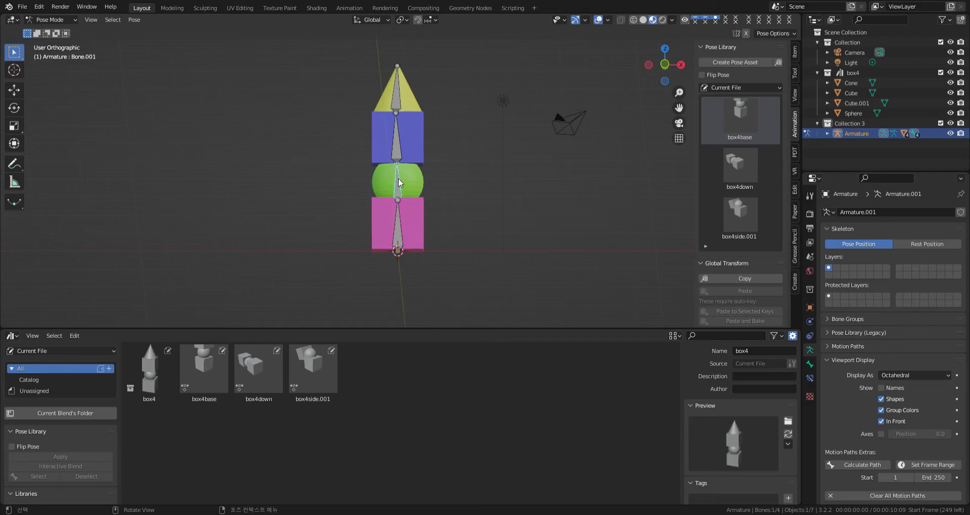
pyautogui.press('r')
pyautogui.press('Escape')
pyautogui.click(398, 140)
pyautogui.press('r')
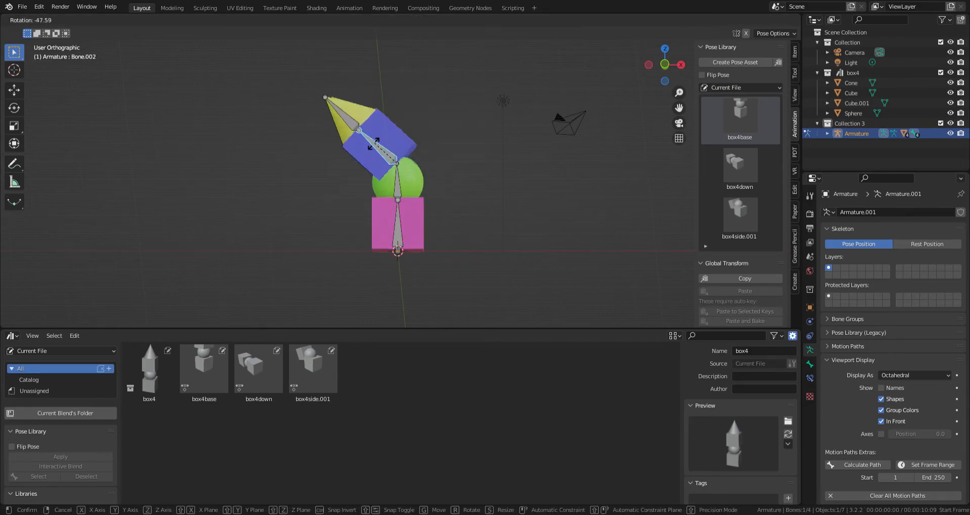
pyautogui.press('Escape')
pyautogui.click(398, 90)
pyautogui.press('r')
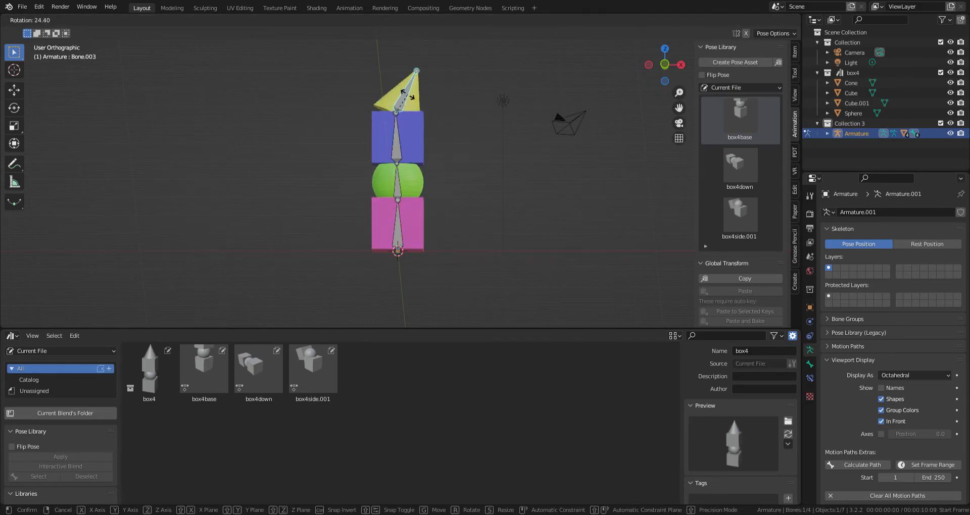
pyautogui.press('Escape')
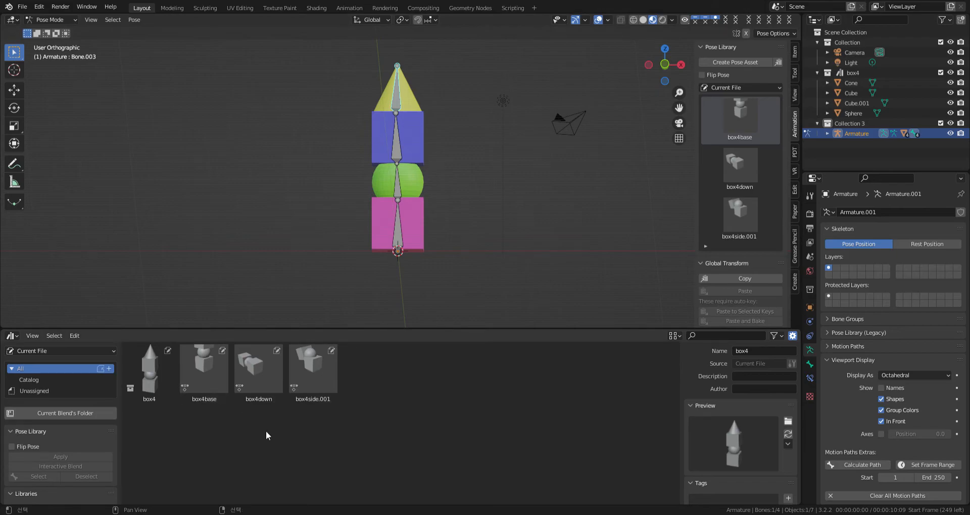
# Step: Try applying the box4base, box4down and box4side.001 pose assets with only the topmost bone selected
pyautogui.rightClick(210, 372)
pyautogui.click(208, 371)
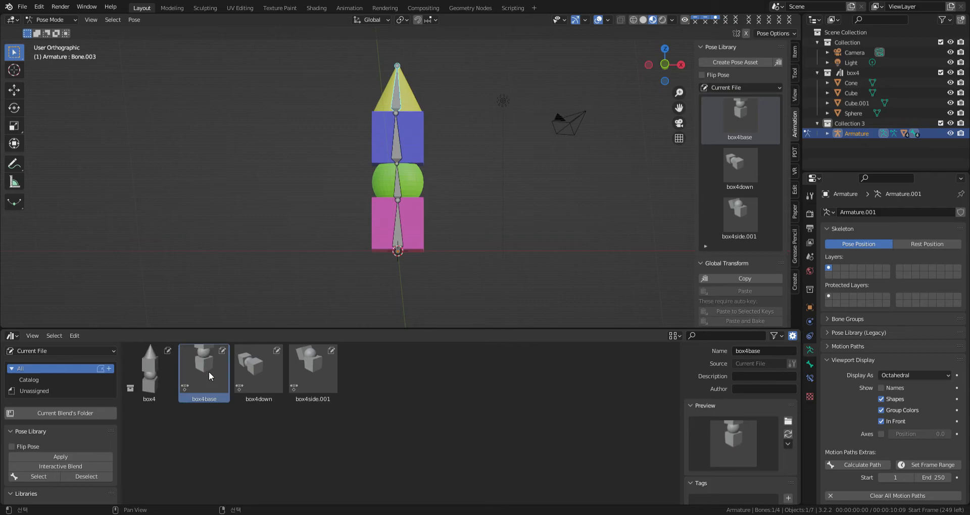
pyautogui.rightClick(262, 371)
pyautogui.click(253, 373)
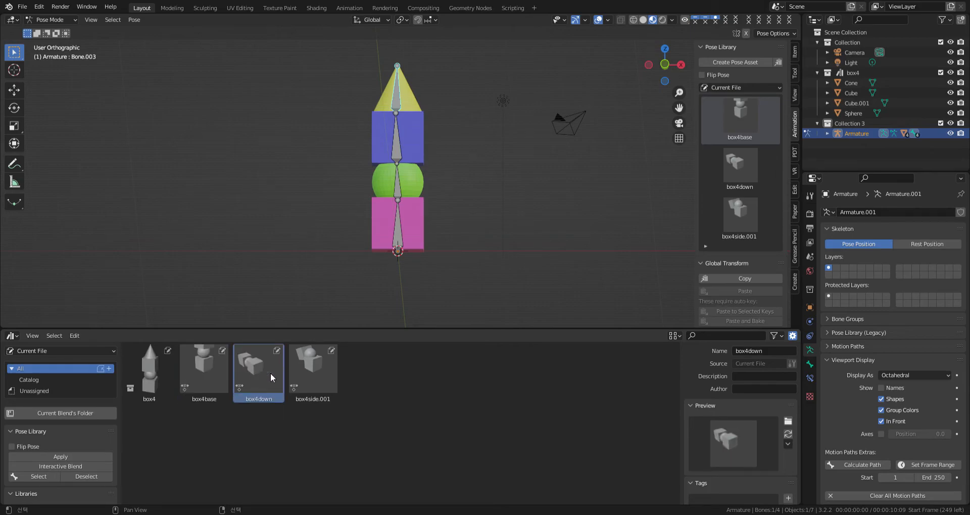
pyautogui.rightClick(312, 369)
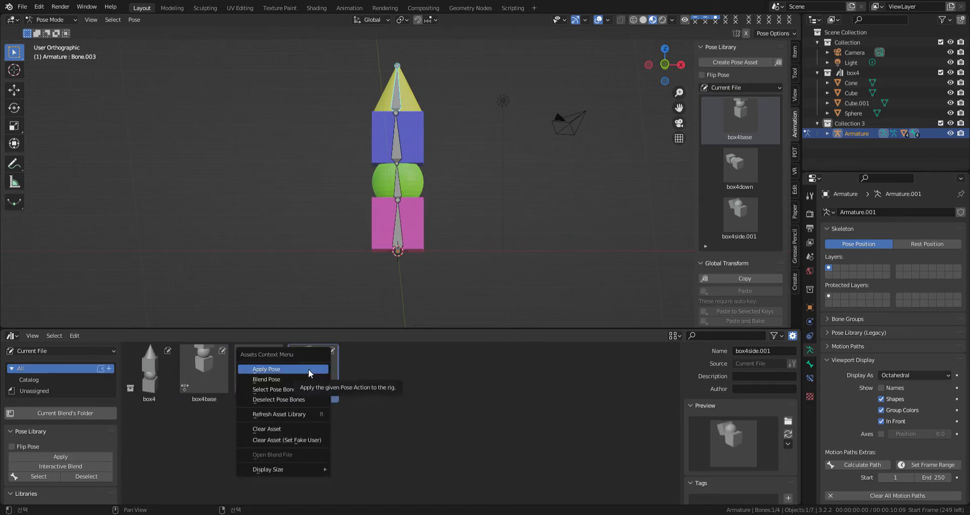
pyautogui.click(308, 368)
# Step: With no bones selected, apply the box4base, box4down and box4side.001 poses in turn, ending on box4base
pyautogui.rightClick(219, 368)
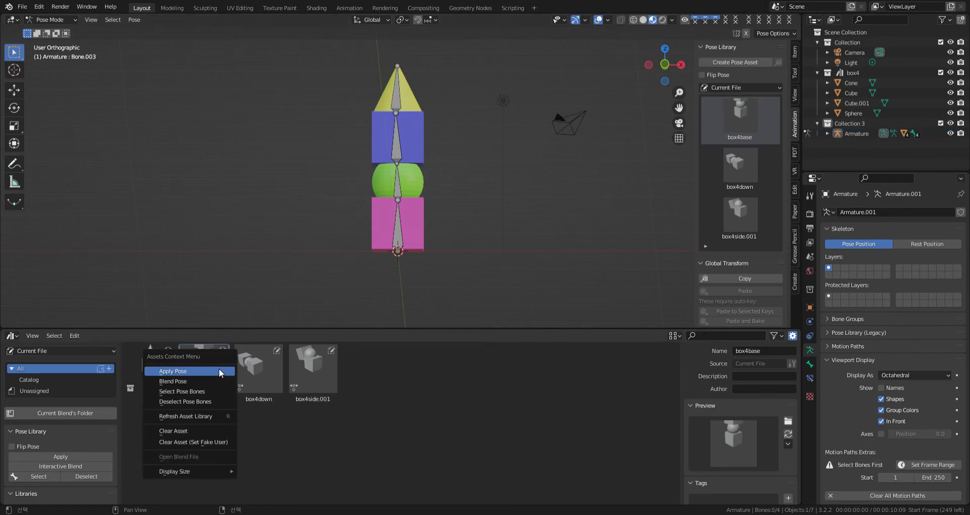
pyautogui.click(213, 368)
pyautogui.rightClick(262, 363)
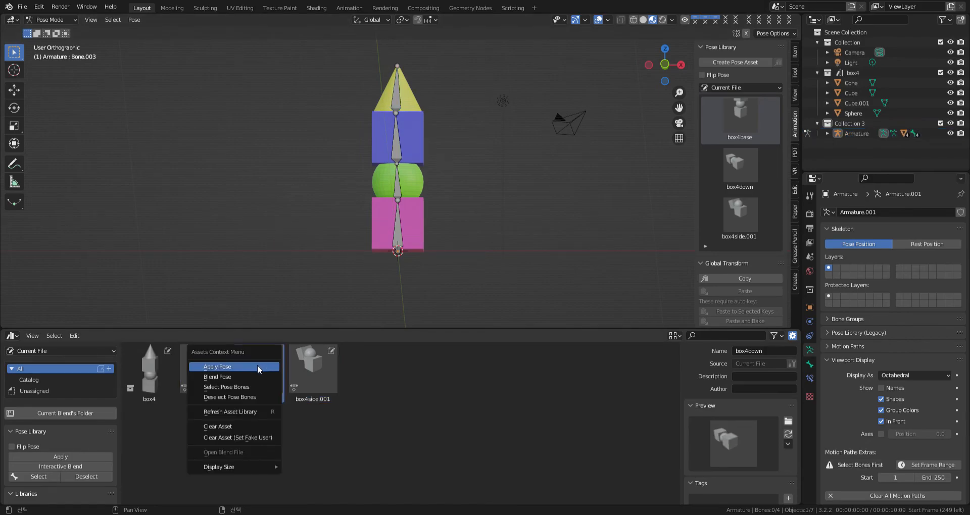
pyautogui.click(256, 365)
pyautogui.rightClick(308, 365)
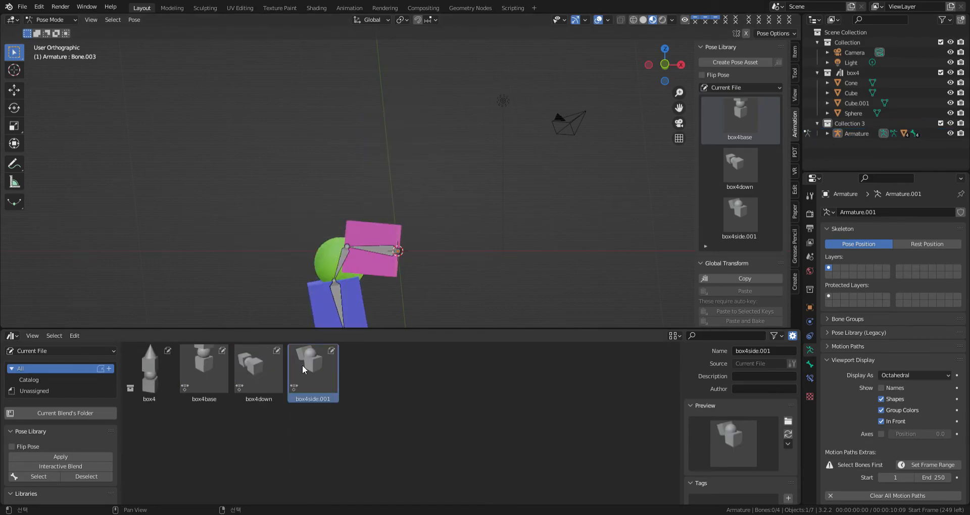
pyautogui.rightClick(198, 370)
pyautogui.click(201, 369)
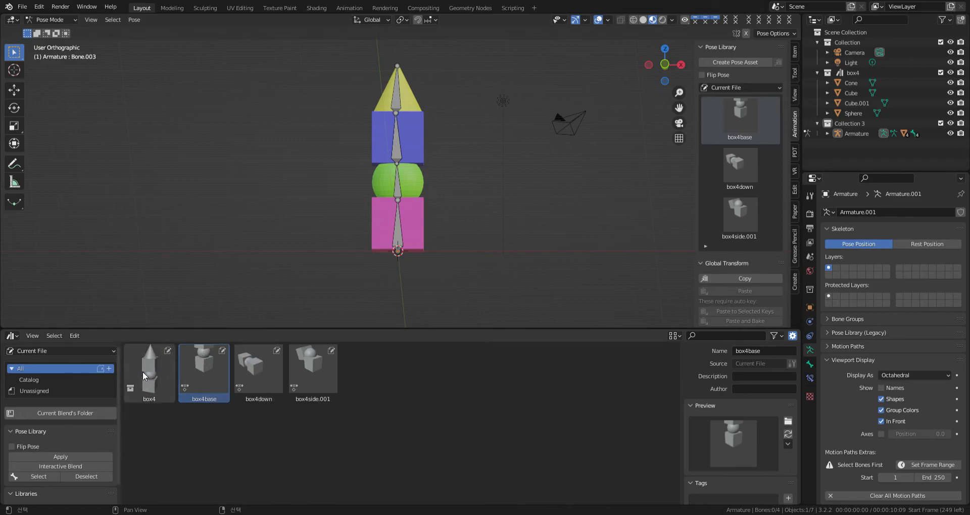
# Step: Try to mark the existing box4 collection asset as an asset again
pyautogui.click(838, 74)
pyautogui.rightClick(838, 74)
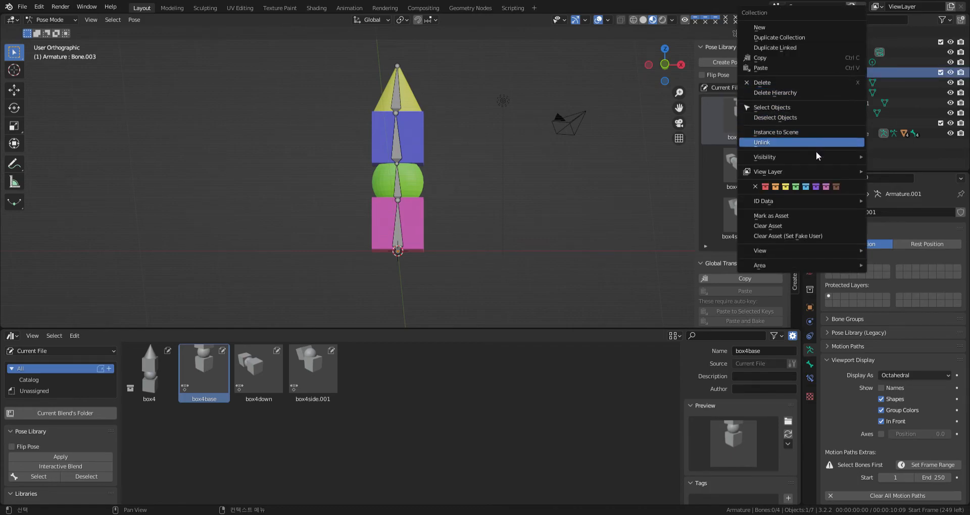
pyautogui.click(805, 216)
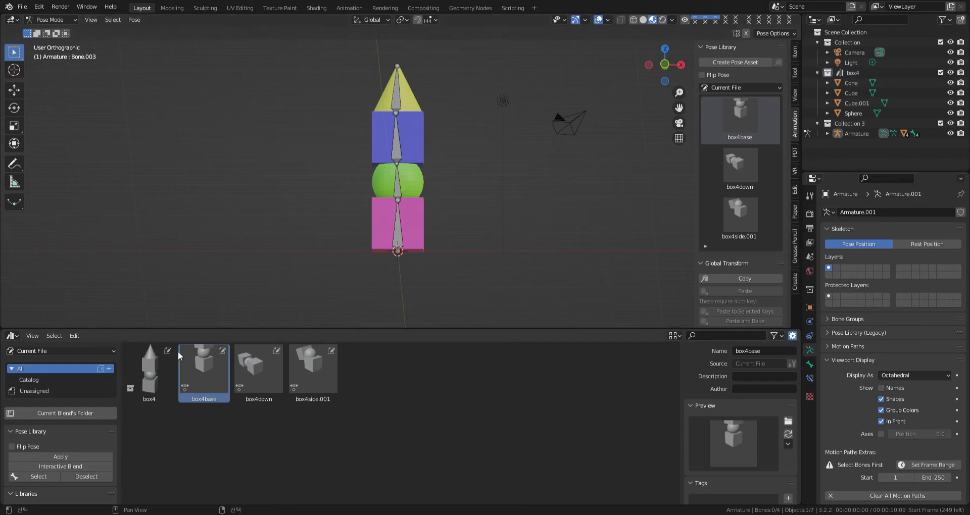
# Step: Clear the old box4 asset and mark the box4 collection as an asset anew
pyautogui.click(151, 375)
pyautogui.rightClick(151, 375)
pyautogui.click(144, 391)
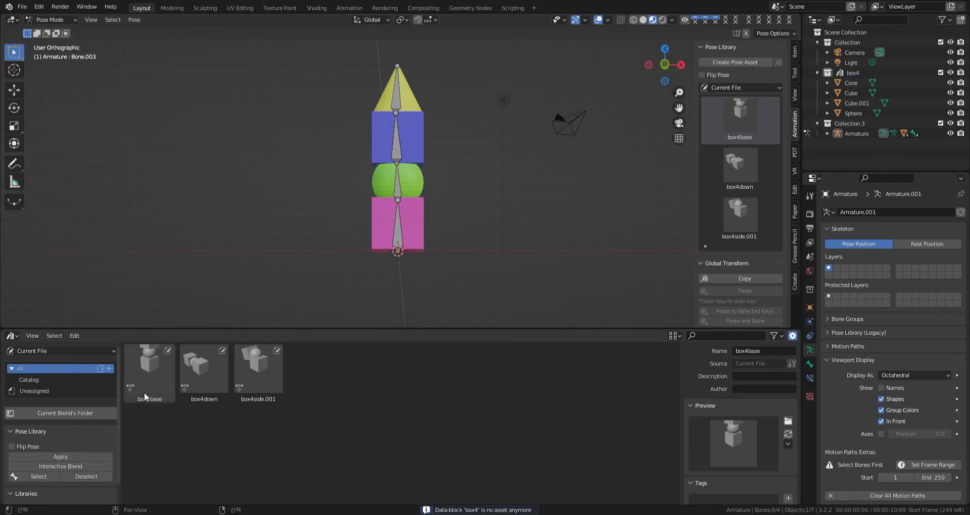
pyautogui.rightClick(847, 74)
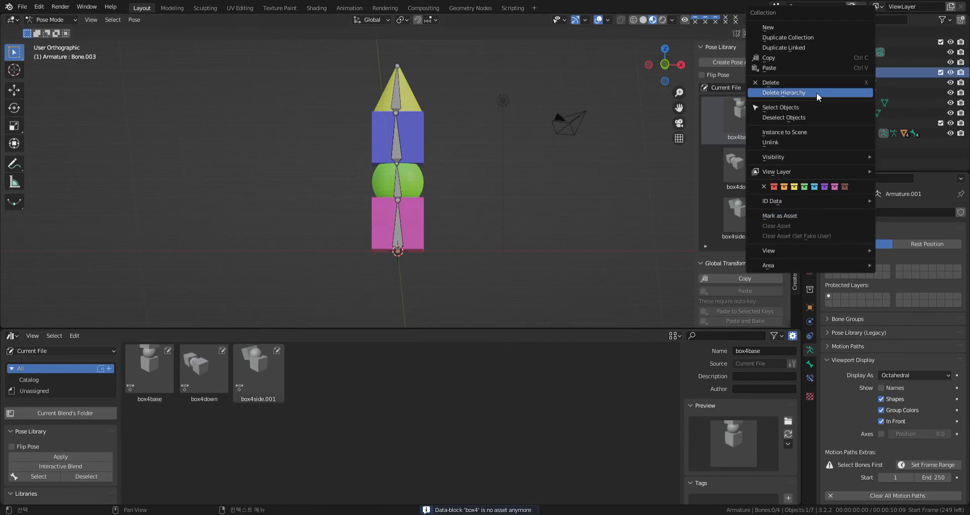
pyautogui.click(795, 216)
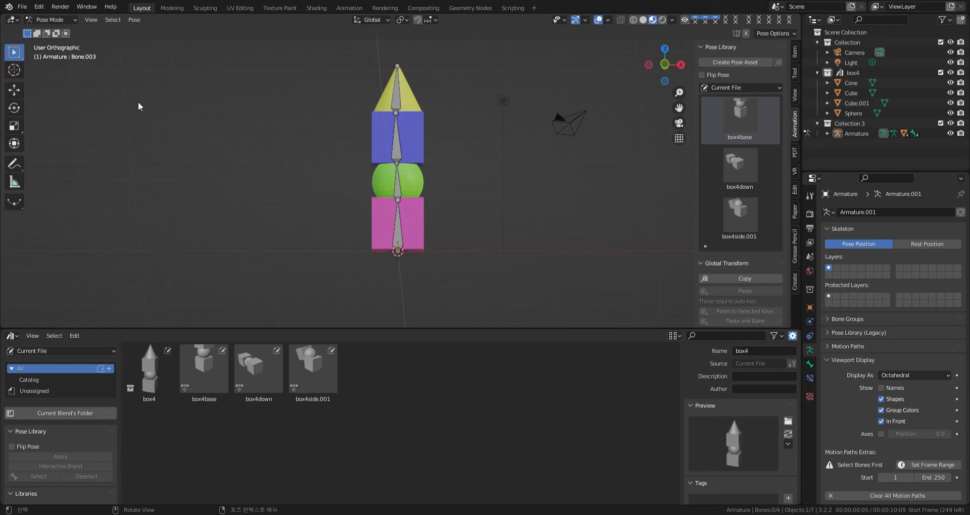
# Step: Save the project as multymeshasset.blend
pyautogui.click(23, 7)
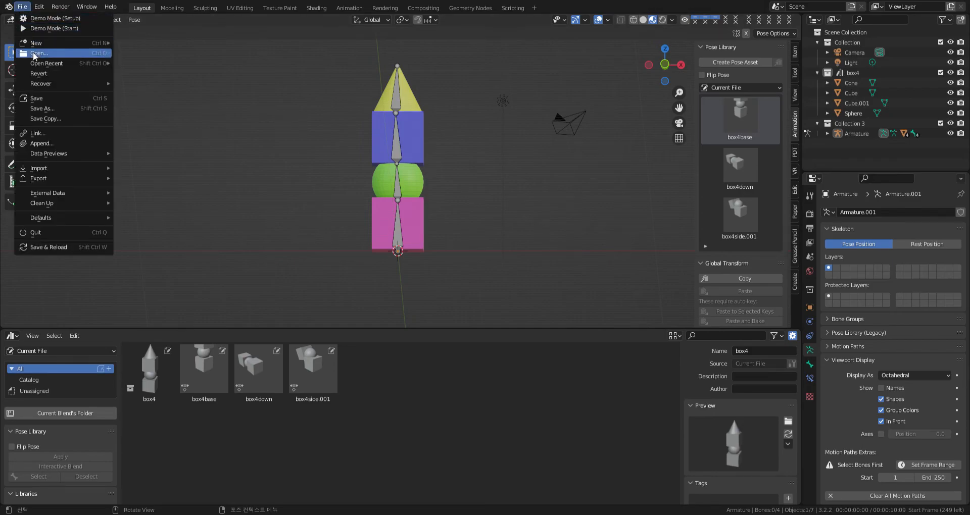
pyautogui.click(46, 104)
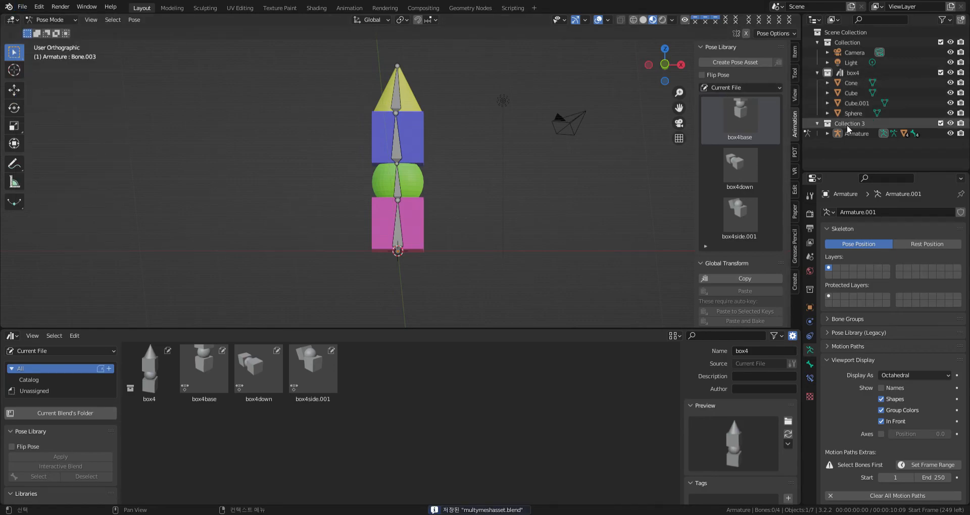
pyautogui.click(20, 9)
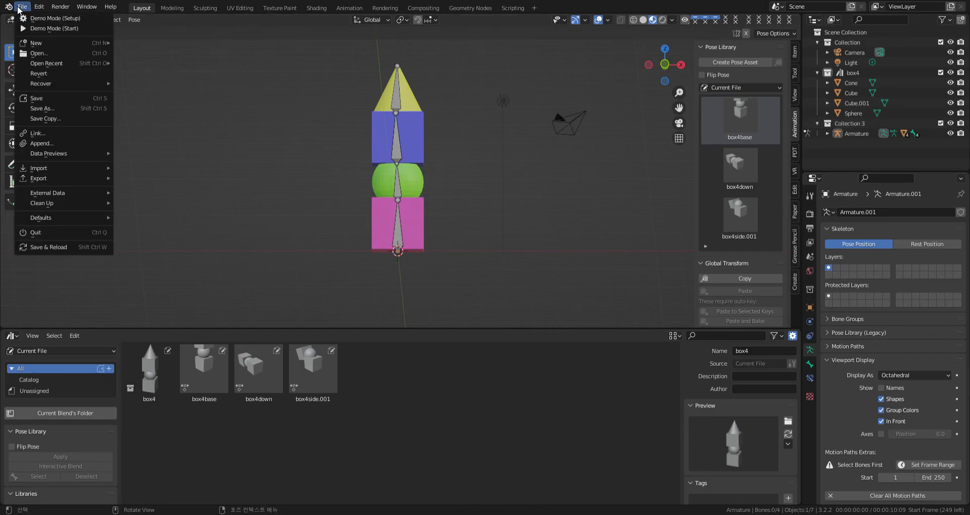
# Step: Create a new file from the General template
pyautogui.moveTo(15, 9)
pyautogui.moveTo(31, 44)
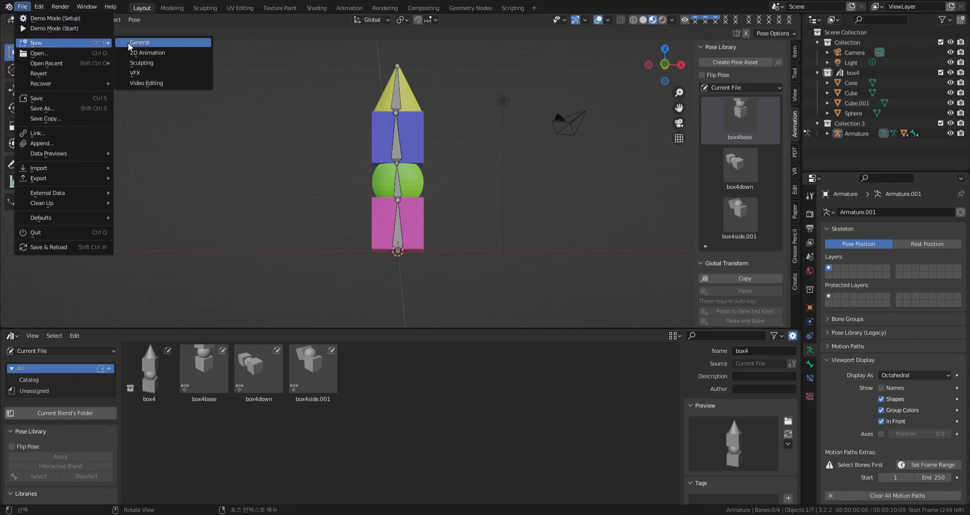
pyautogui.click(147, 44)
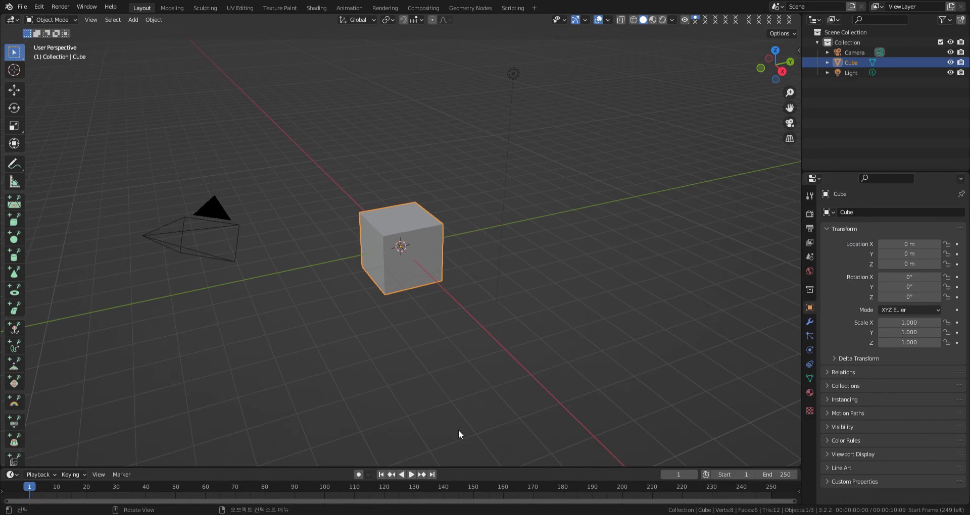
# Step: Enlarge the timeline area, change it to an Asset Browser and show the modeltest library
pyautogui.moveTo(493, 473); pyautogui.dragTo(481, 323)
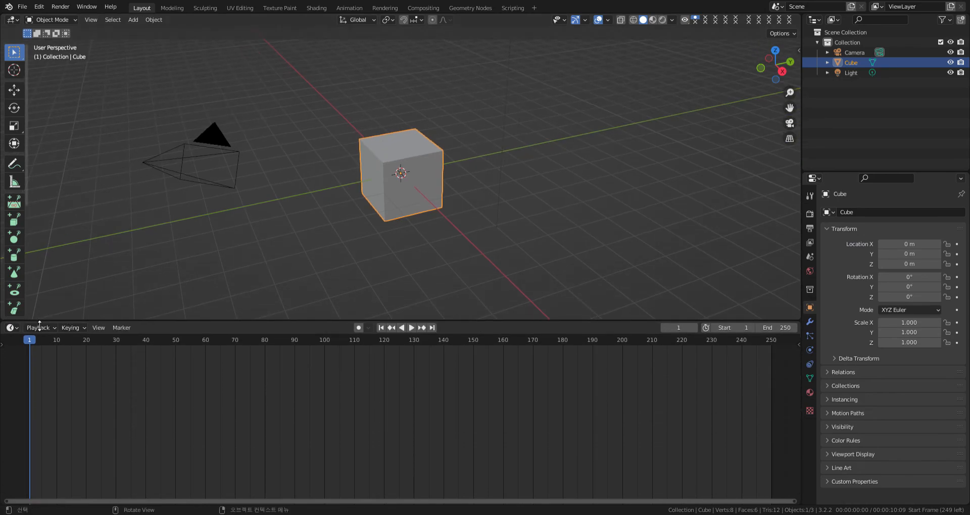
pyautogui.click(16, 328)
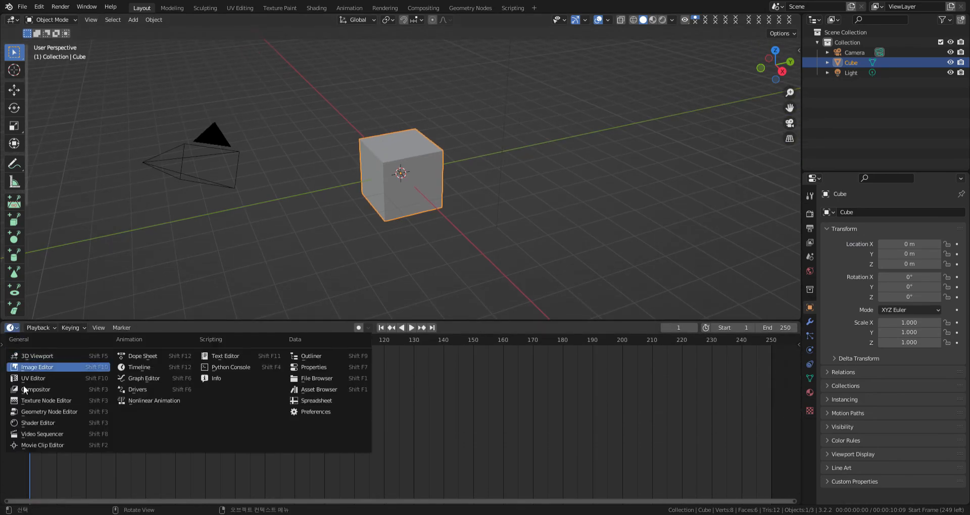
pyautogui.click(326, 391)
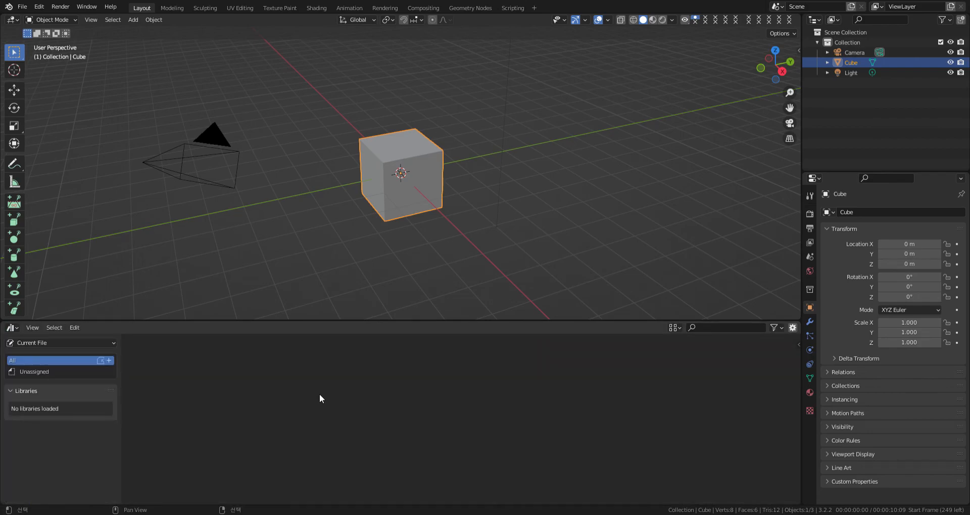
pyautogui.click(35, 344)
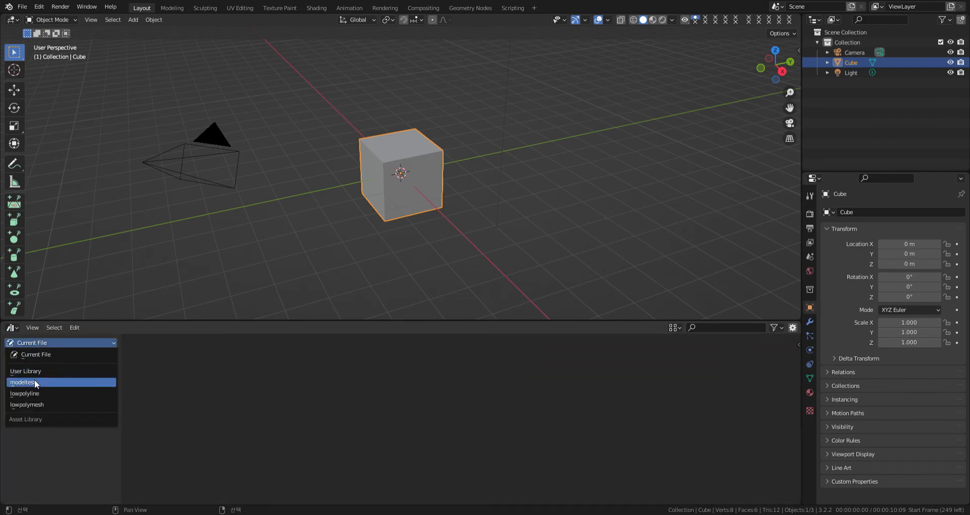
pyautogui.click(35, 383)
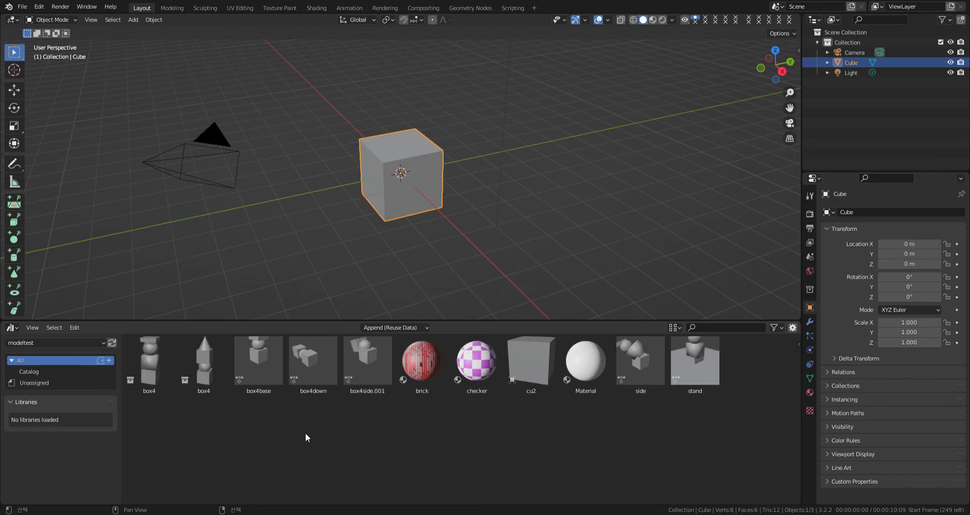
# Step: Place the cone-topped box4 collection asset beside the default cube and set the viewport to Material Preview shading
pyautogui.click(202, 373)
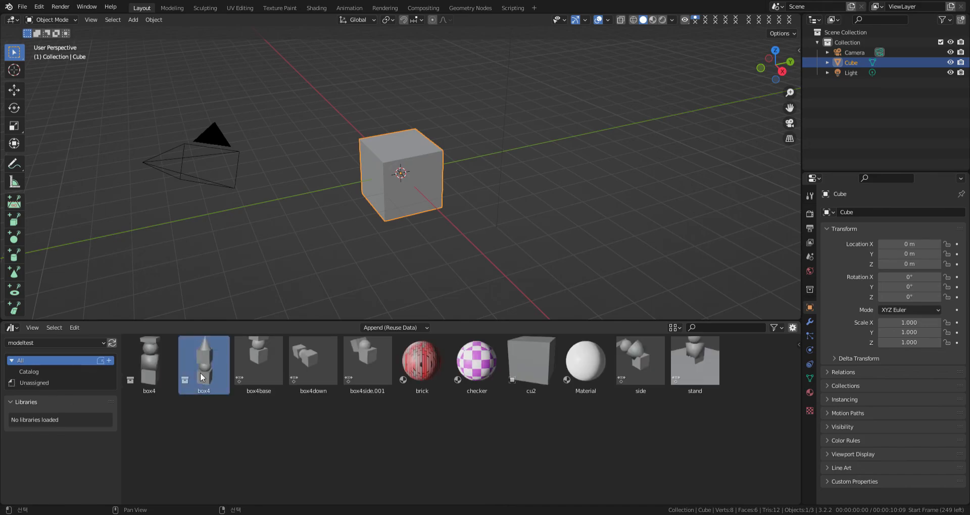
pyautogui.moveTo(202, 373); pyautogui.dragTo(643, 245)
pyautogui.click(652, 20)
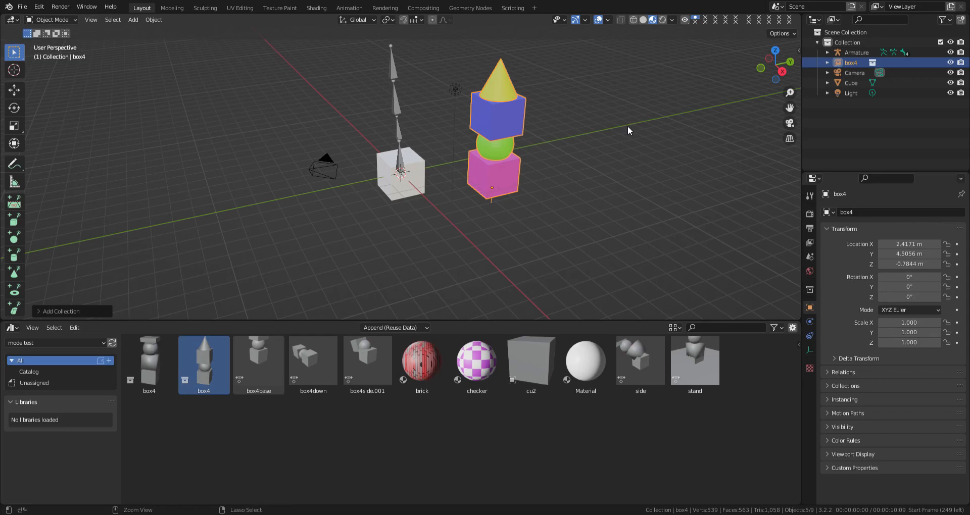
# Step: Undo the placement of the box4 asset and delete the default cube
pyautogui.hotkey('ctrl', 'z')
pyautogui.hotkey('ctrl', 'z')
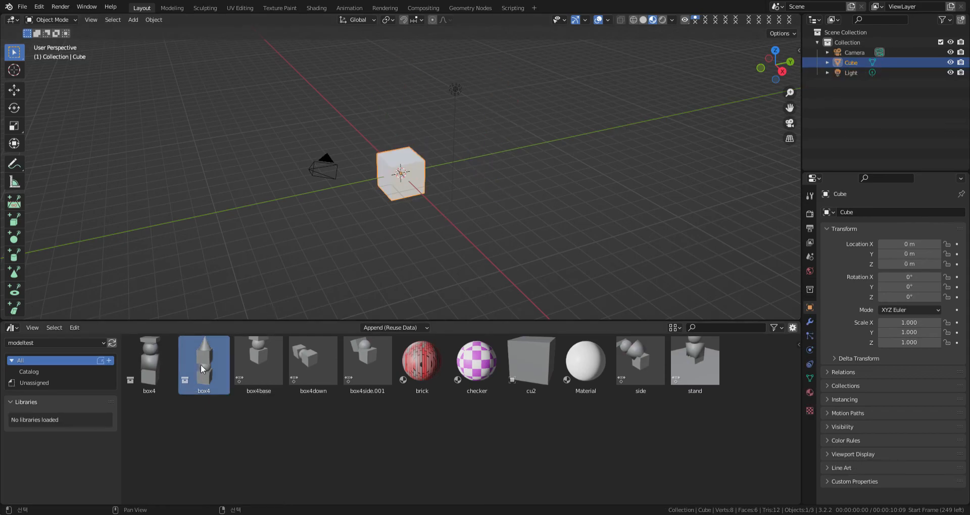
pyautogui.click(420, 229)
pyautogui.click(406, 186)
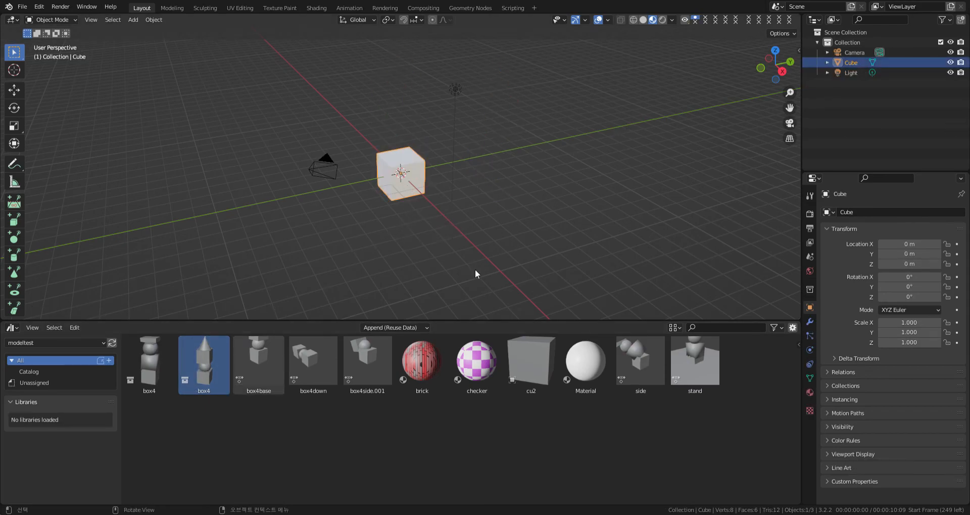
pyautogui.press('Delete')
# Step: Add the cone-topped box4 asset to the scene and clear its location so it aligns with its armature at the origin
pyautogui.moveTo(204, 362); pyautogui.dragTo(414, 202)
pyautogui.moveTo(480, 214); pyautogui.dragTo(461, 207, button='middle')
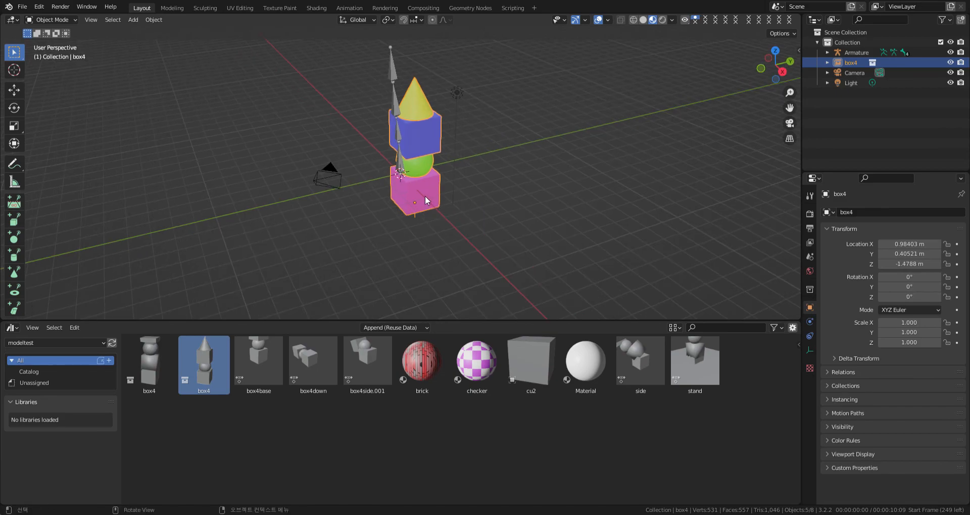
pyautogui.hotkey('alt', 'g')
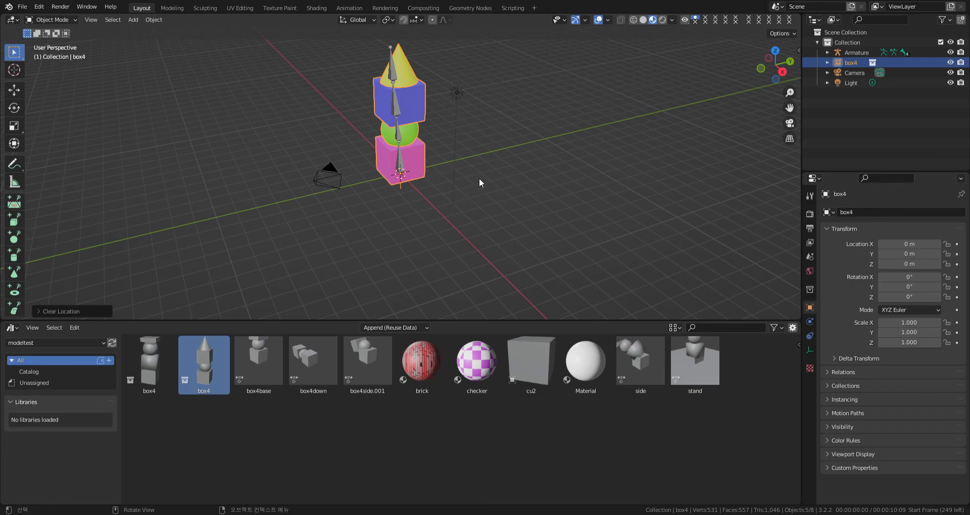
# Step: Try moving the armature and the box4 instance separately, cancelling each move
pyautogui.click(396, 112)
pyautogui.press('g')
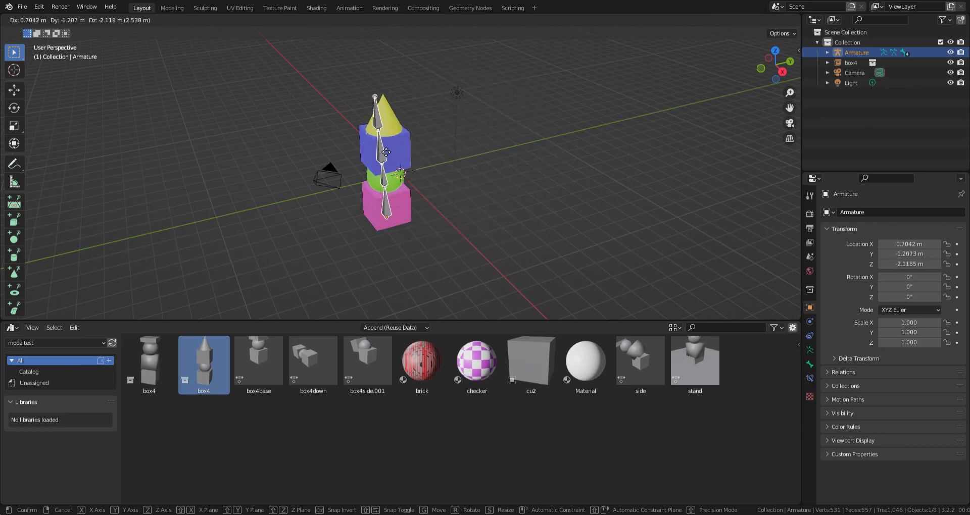
pyautogui.rightClick(449, 135)
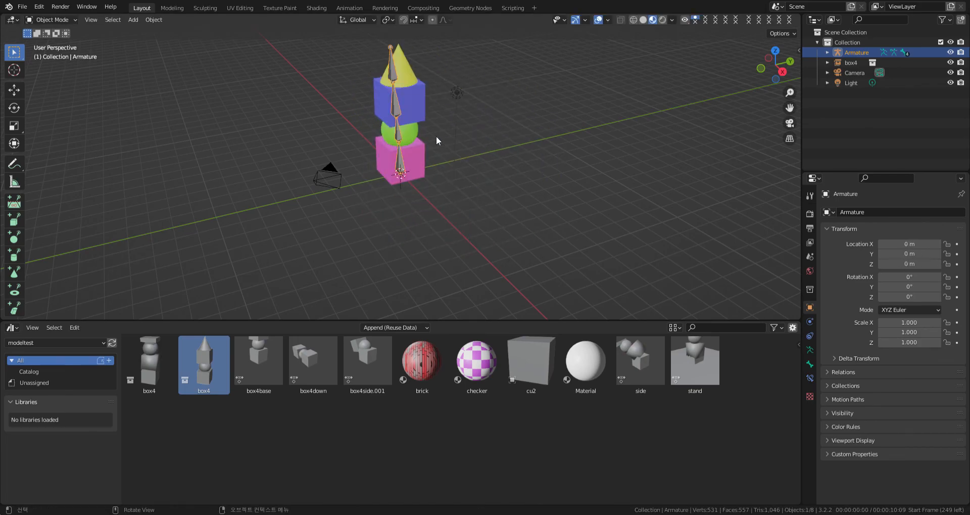
pyautogui.click(417, 116)
pyautogui.press('g')
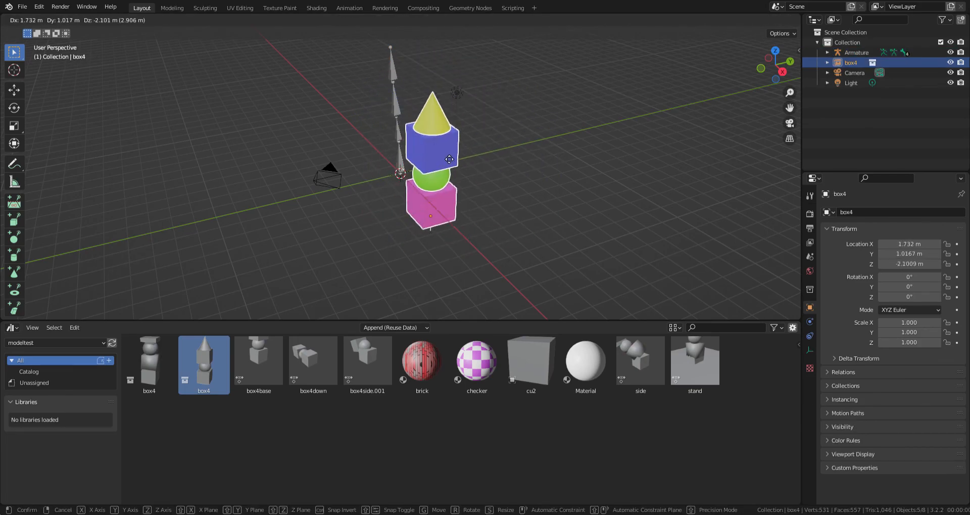
pyautogui.rightClick(490, 142)
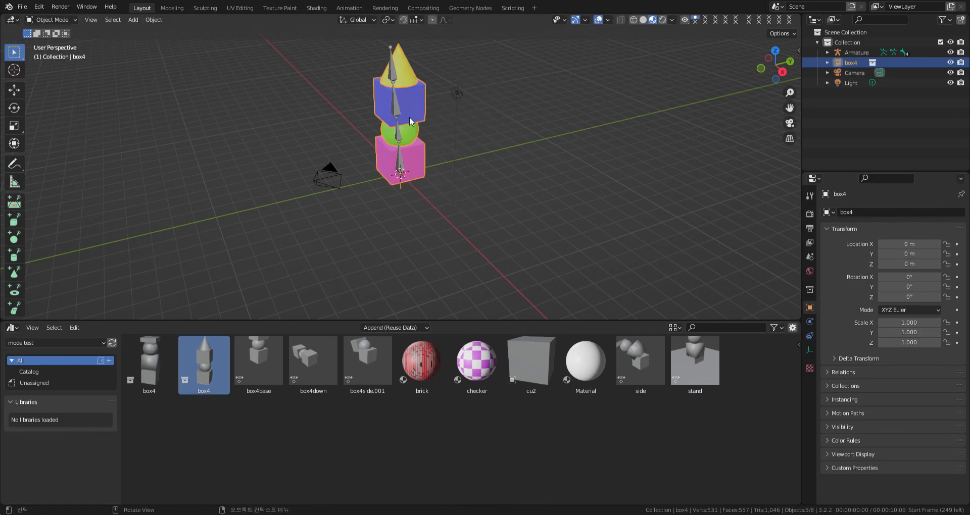
# Step: Select the armature and switch it to Pose Mode
pyautogui.click(396, 108)
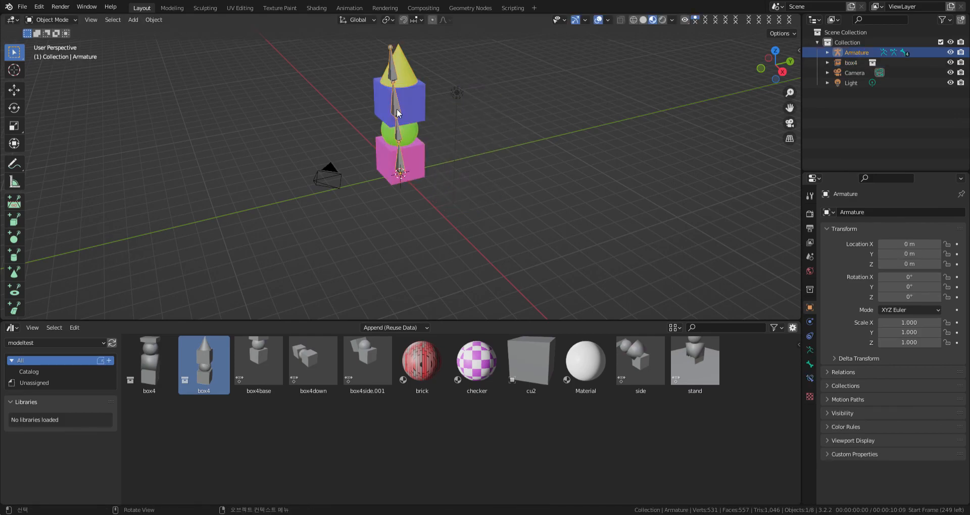
pyautogui.click(71, 19)
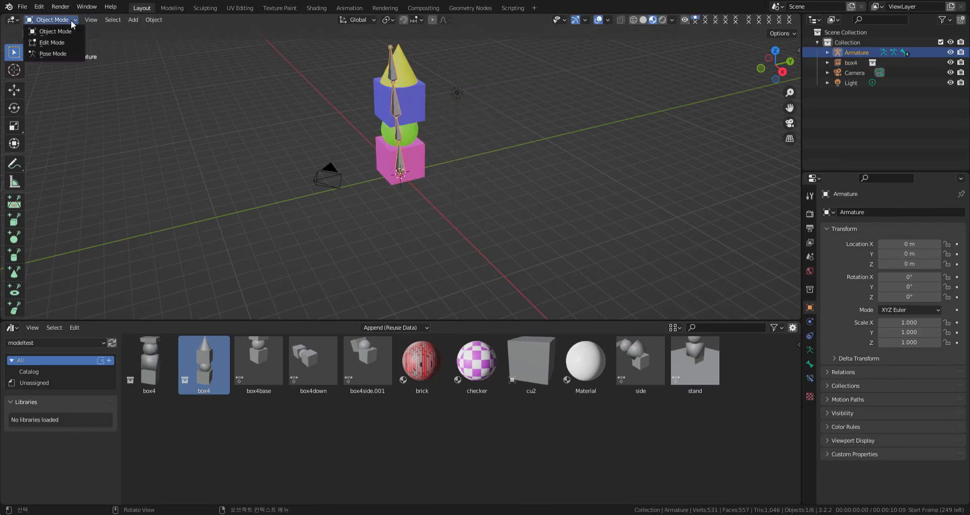
pyautogui.click(64, 52)
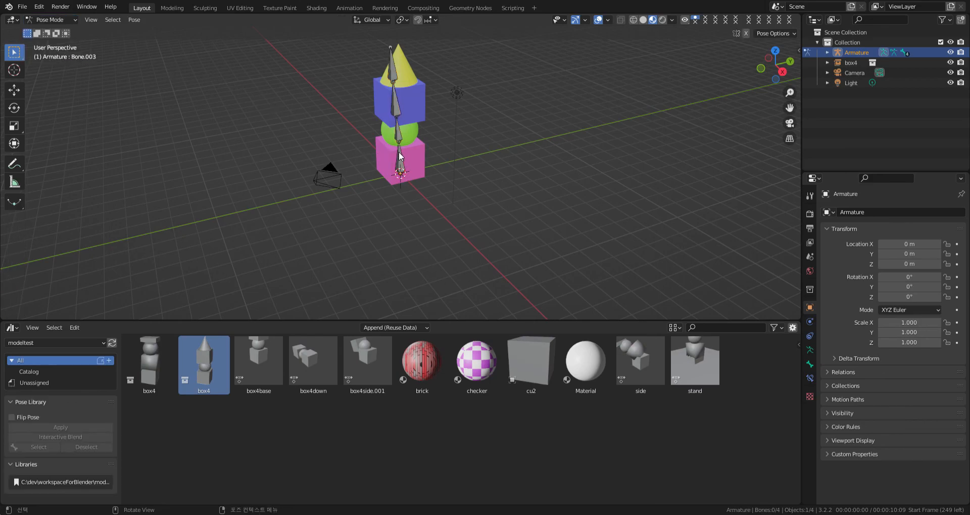
# Step: Apply the box4base, box4down and box4side.001 pose assets to the armature in turn, ending on box4base
pyautogui.rightClick(265, 358)
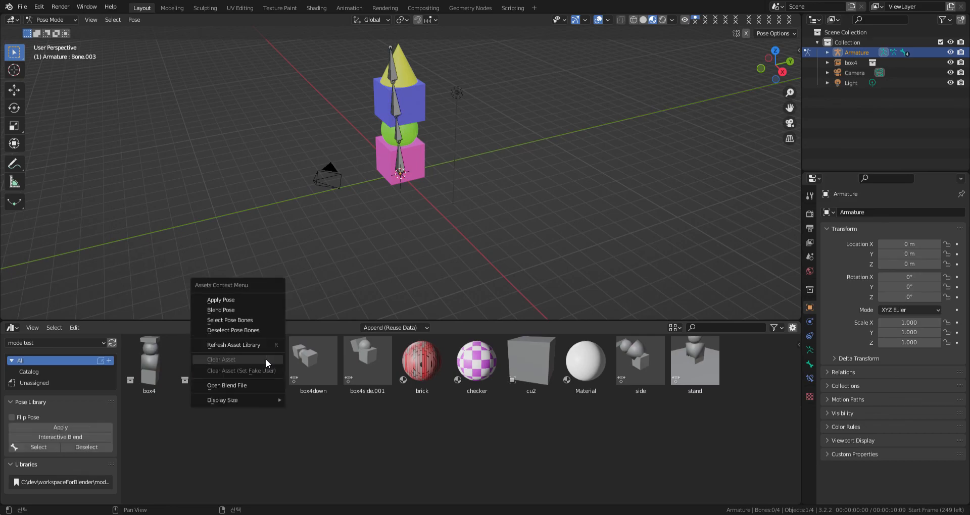
pyautogui.click(249, 299)
pyautogui.rightClick(309, 362)
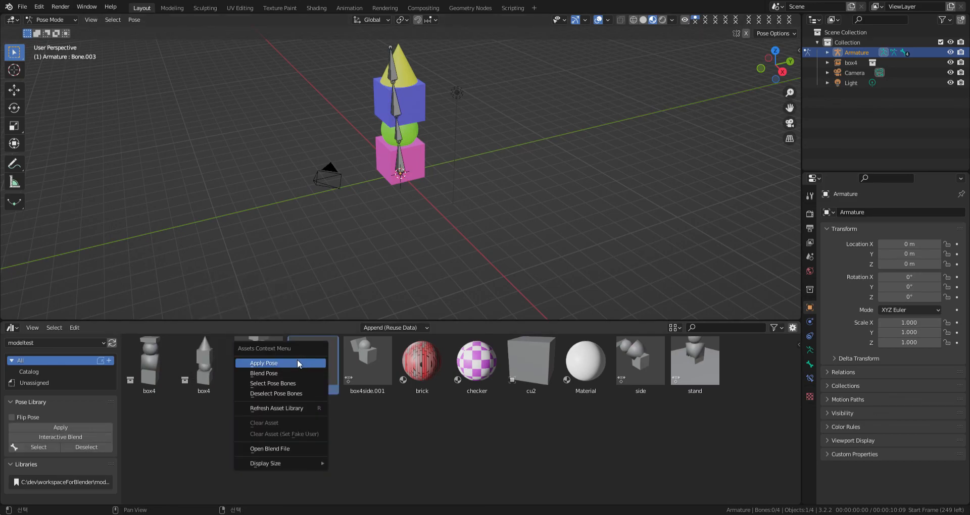
pyautogui.click(297, 359)
pyautogui.rightClick(366, 363)
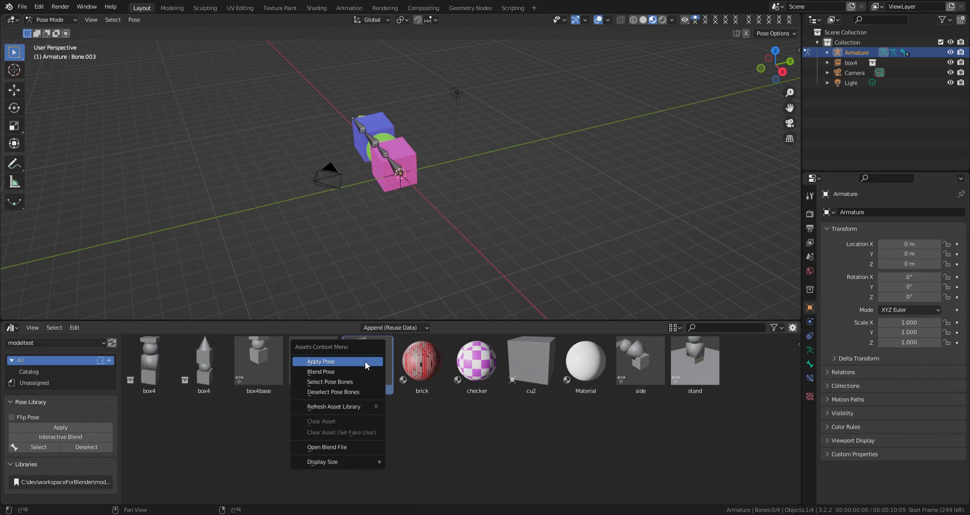
pyautogui.click(365, 360)
pyautogui.moveTo(468, 236); pyautogui.dragTo(521, 219, button='middle')
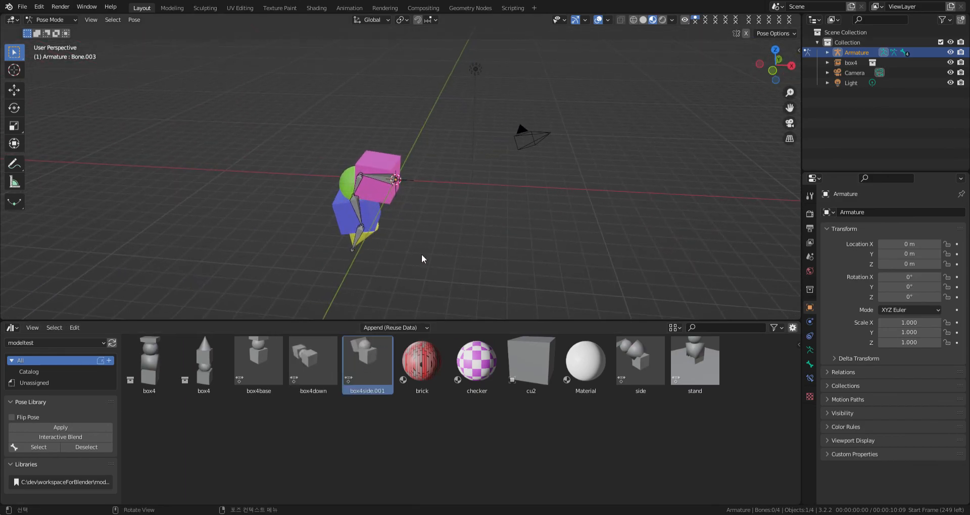
pyautogui.rightClick(255, 370)
pyautogui.click(254, 371)
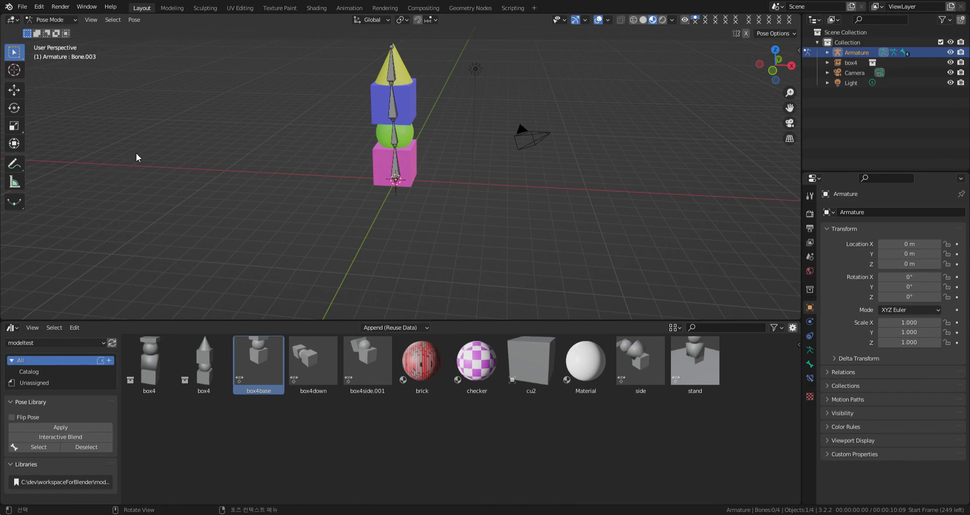
# Step: Draw a freehand annotation loop in the empty space beside the stacked shapes
pyautogui.click(15, 163)
pyautogui.moveTo(248, 175)
pyautogui.mouseDown()
pyautogui.moveTo(251, 77)
pyautogui.moveTo(243, 161)
pyautogui.mouseUp()
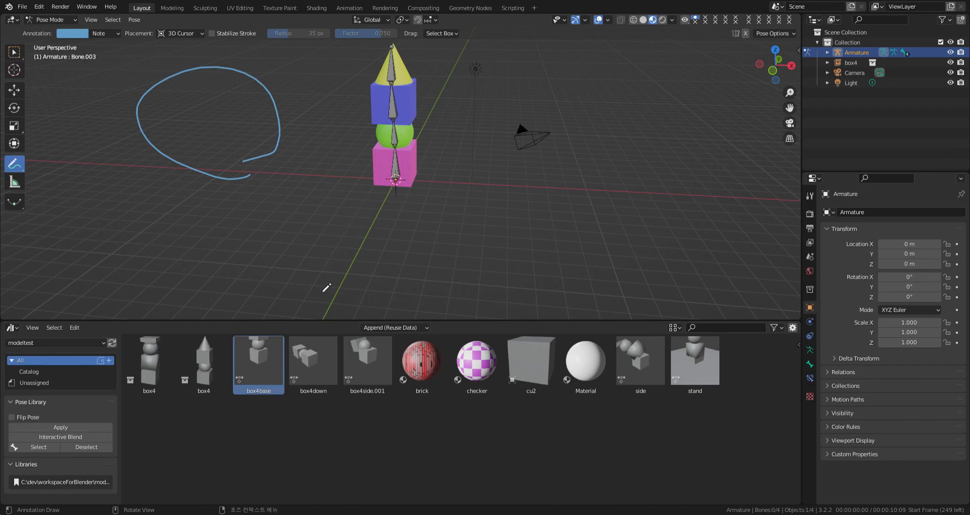
# Step: Apply the box4down and box4side.001 poses in turn and return the armature to the box4base pose
pyautogui.rightClick(321, 366)
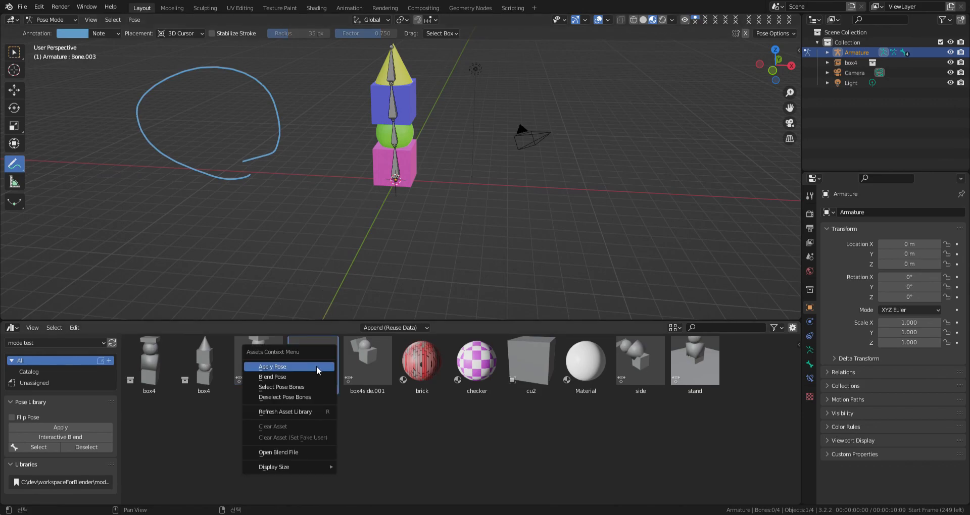
pyautogui.click(301, 364)
pyautogui.rightClick(353, 362)
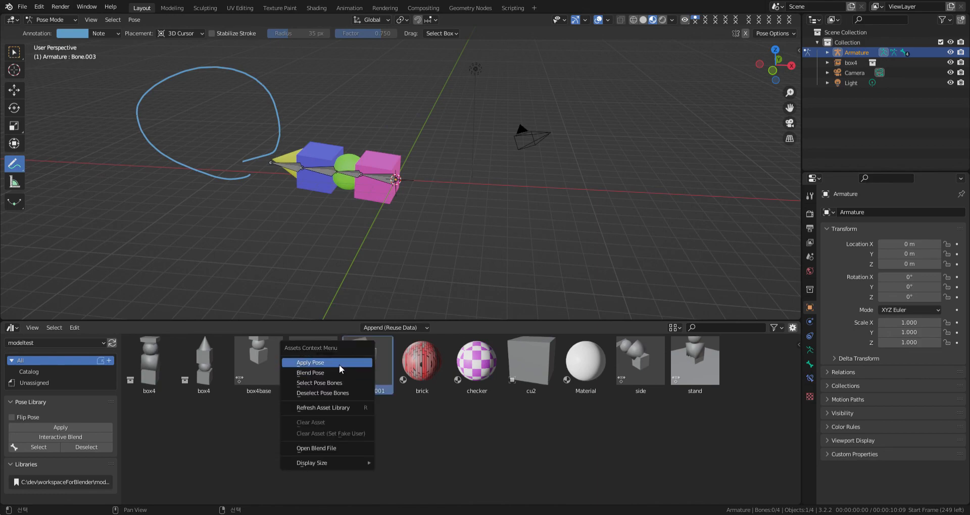
pyautogui.click(339, 365)
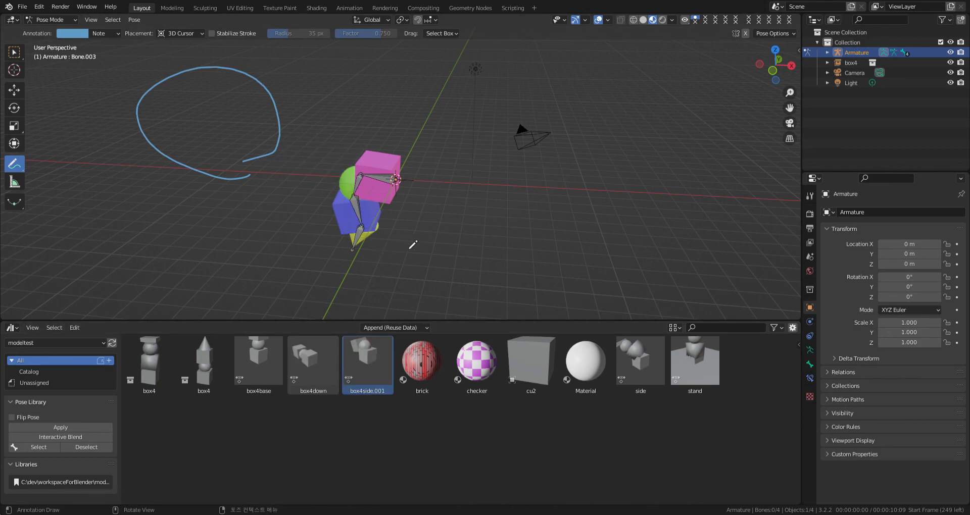
pyautogui.click(277, 359)
pyautogui.rightClick(277, 359)
pyautogui.click(249, 374)
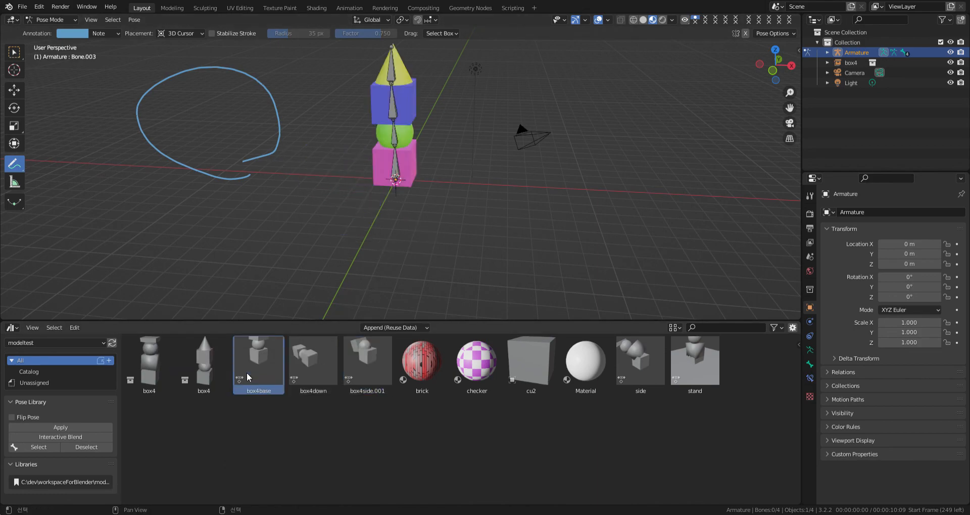
# Step: Draw a large freehand annotation loop around the whole stack and its armature
pyautogui.moveTo(474, 193); pyautogui.dragTo(474, 251, button='middle')
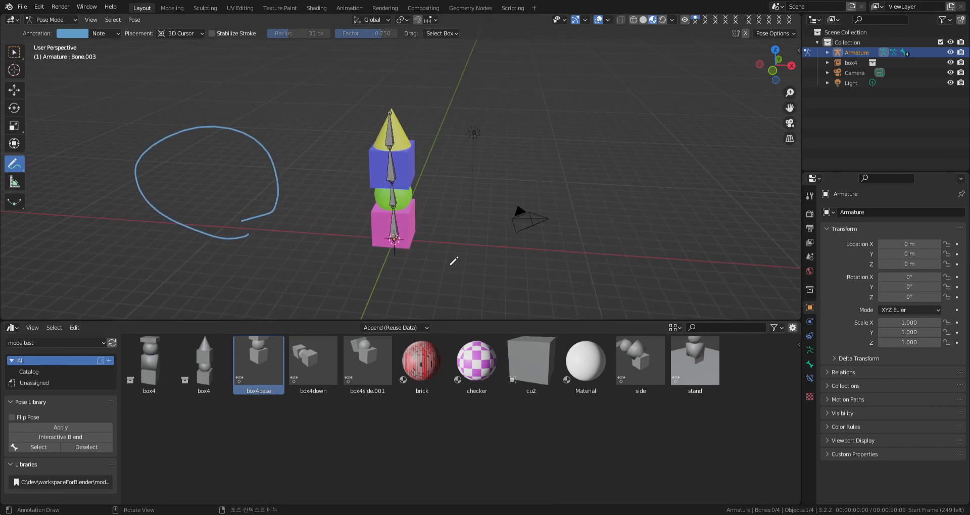
pyautogui.moveTo(448, 264)
pyautogui.mouseDown()
pyautogui.moveTo(211, 101)
pyautogui.moveTo(427, 267)
pyautogui.mouseUp()
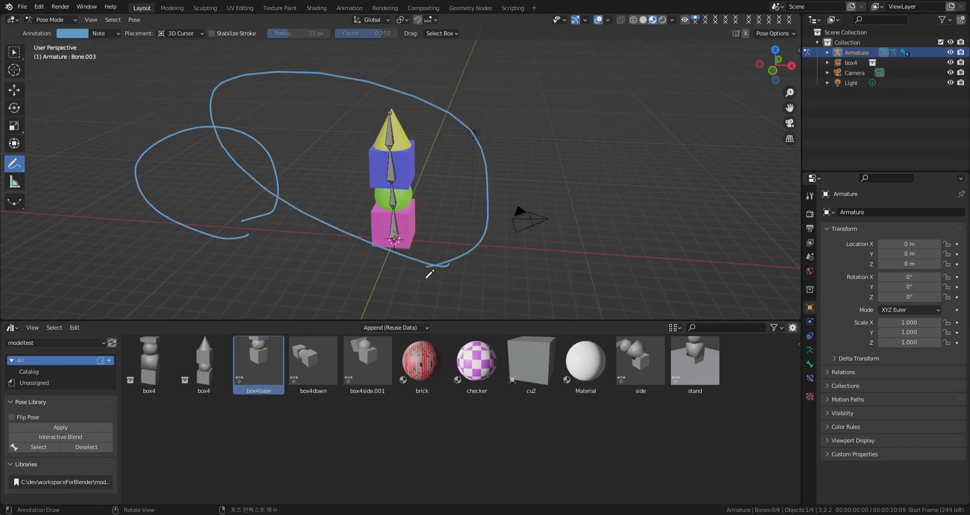